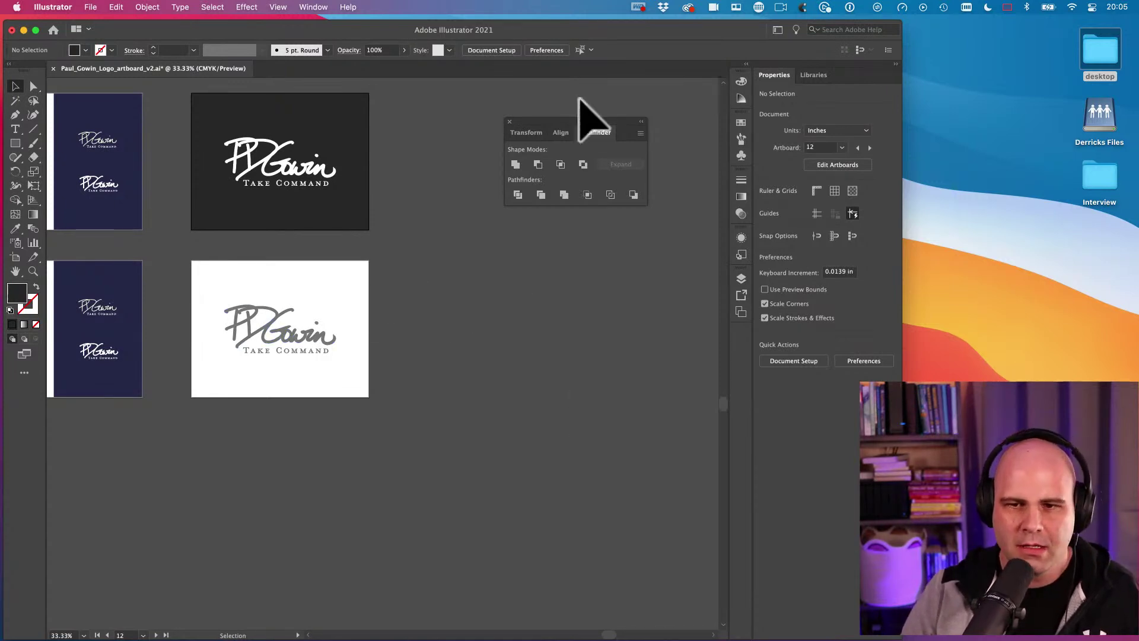
Step: Move the floating Pathfinder panel clear of the logo artboards and shift the document window slightly up
drag(559, 122, 620, 150)
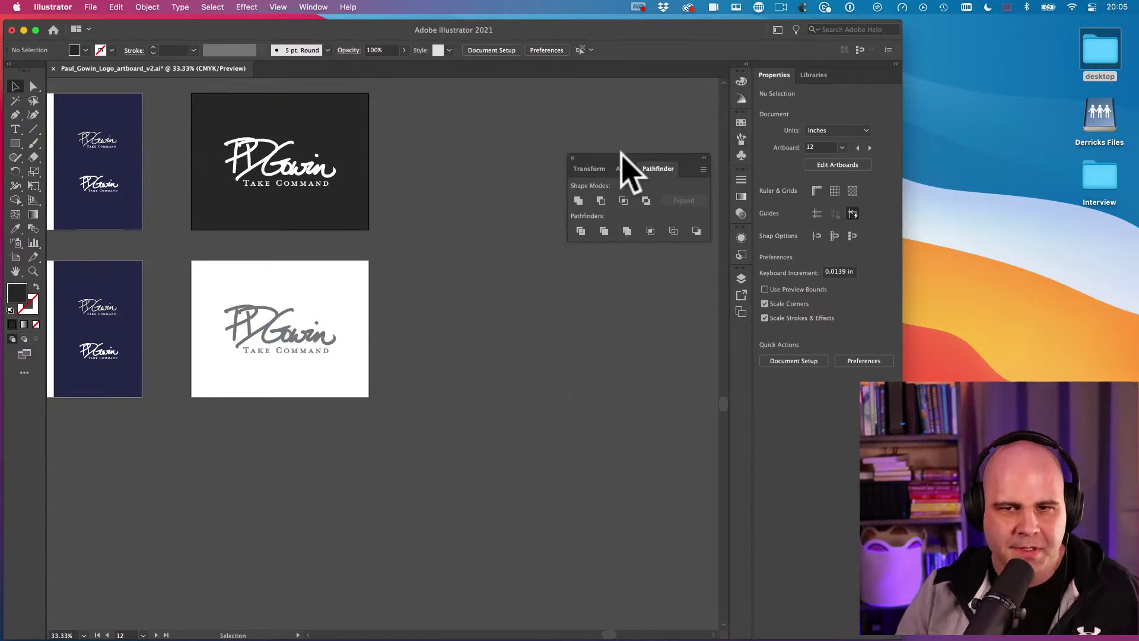
scroll(453, 280, up, 3)
scroll(452, 279, left, 6)
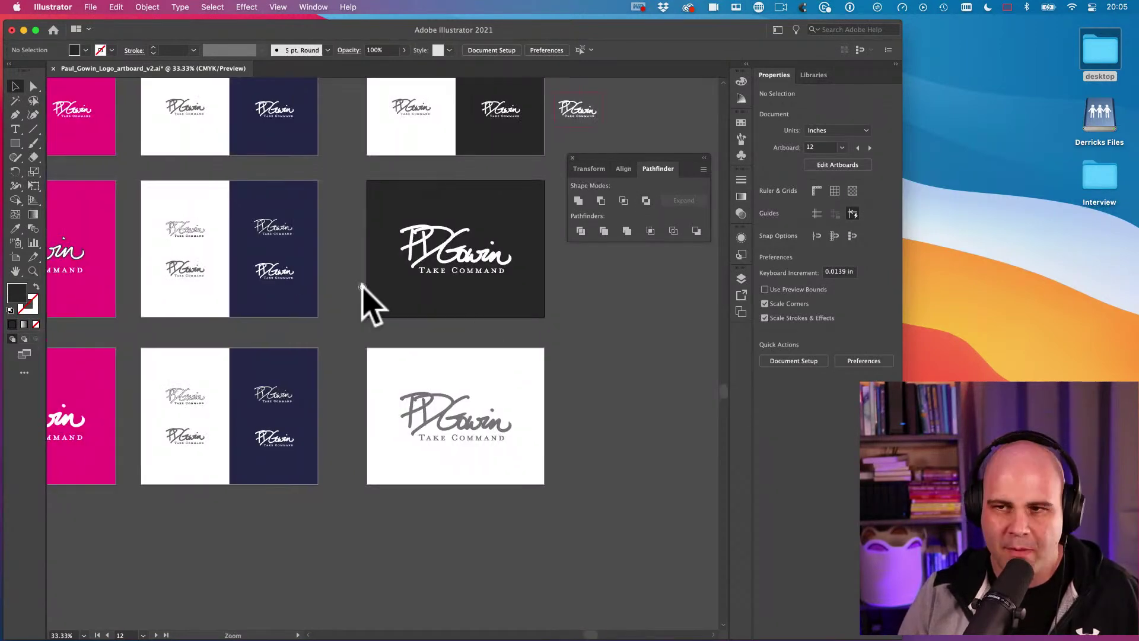
key(super+minus)
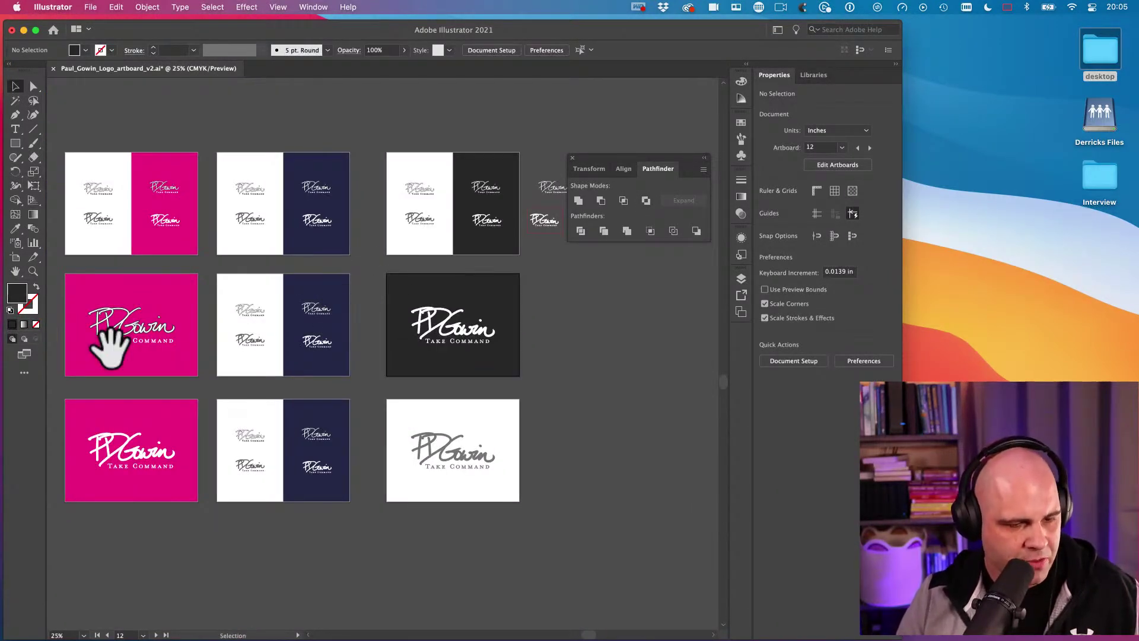
key(super+Tab)
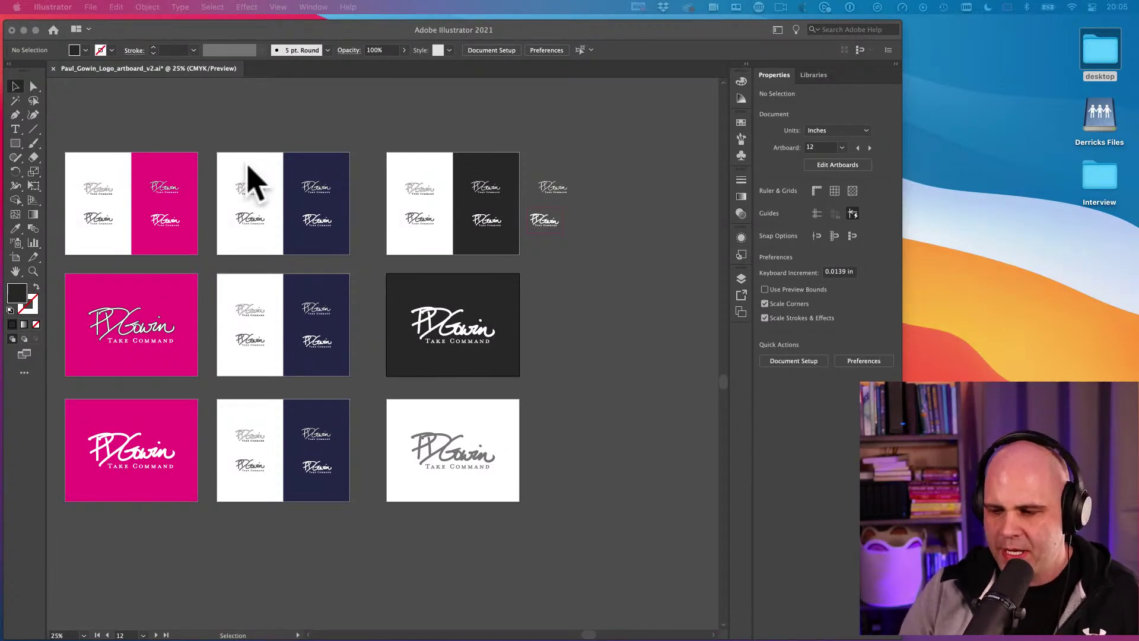
key(super+shift+F9)
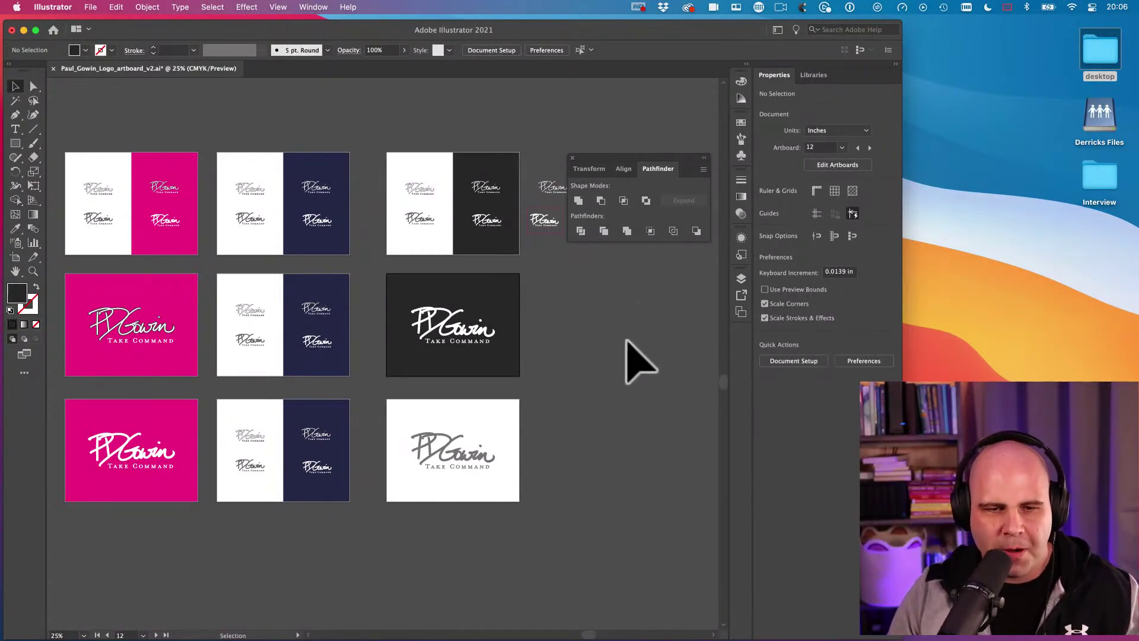
click(542, 330)
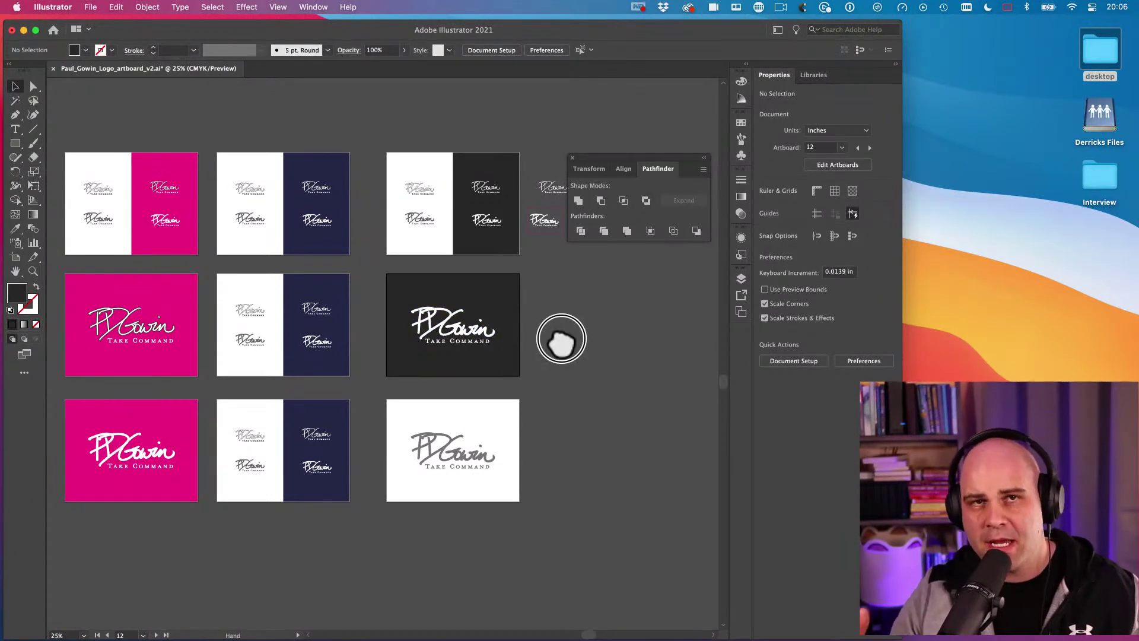
scroll(555, 336, left, 3)
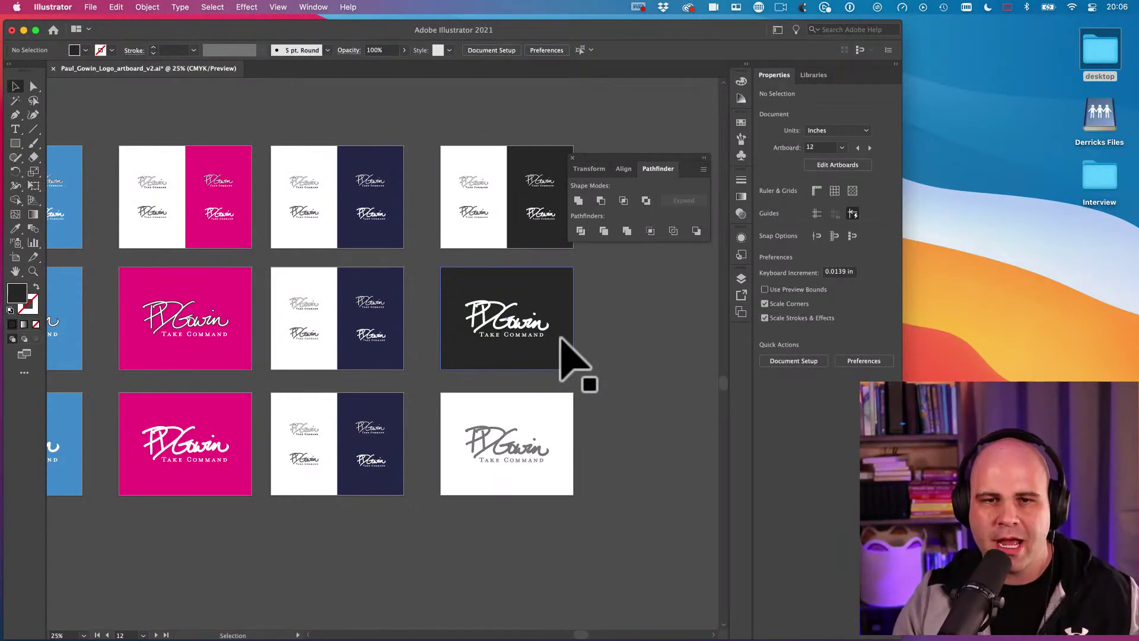
drag(617, 158, 630, 96)
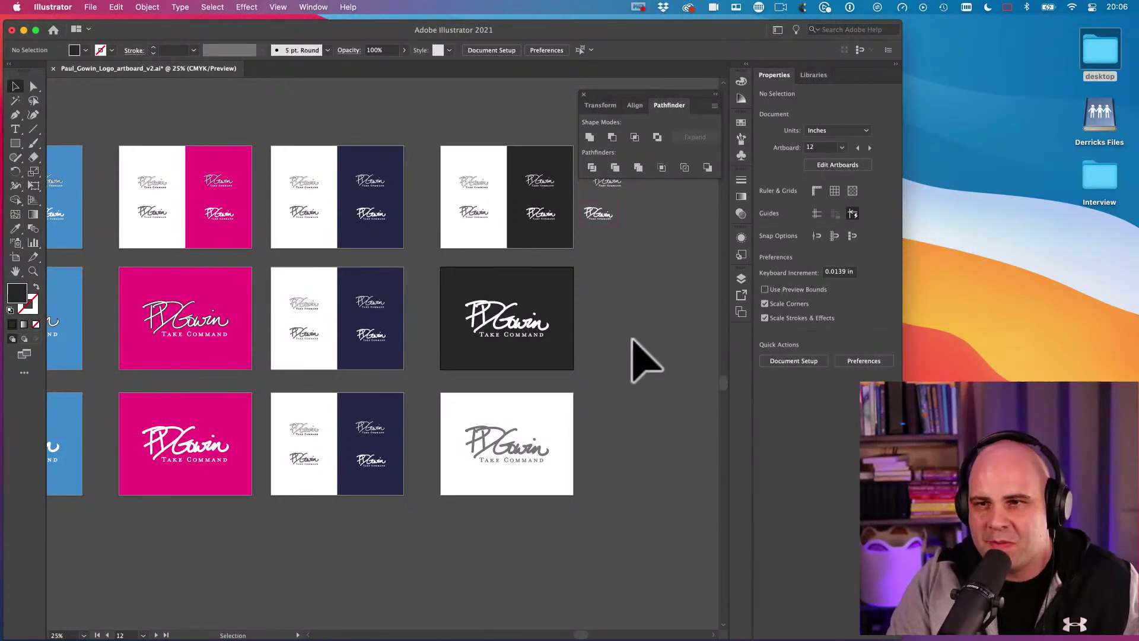
drag(662, 32, 659, 29)
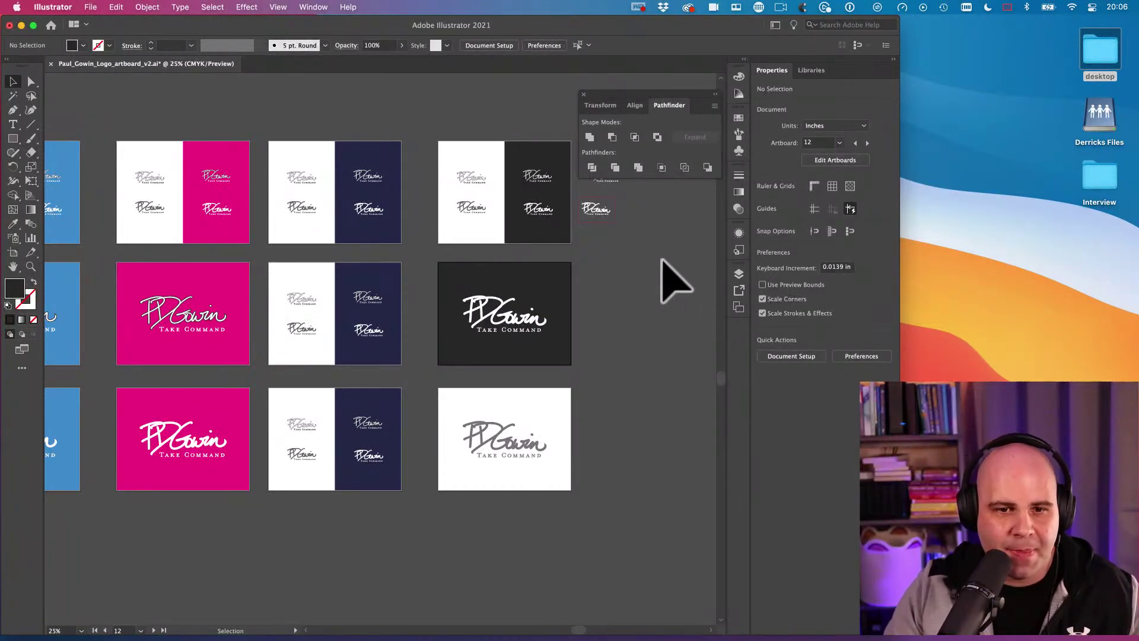
key(super+space)
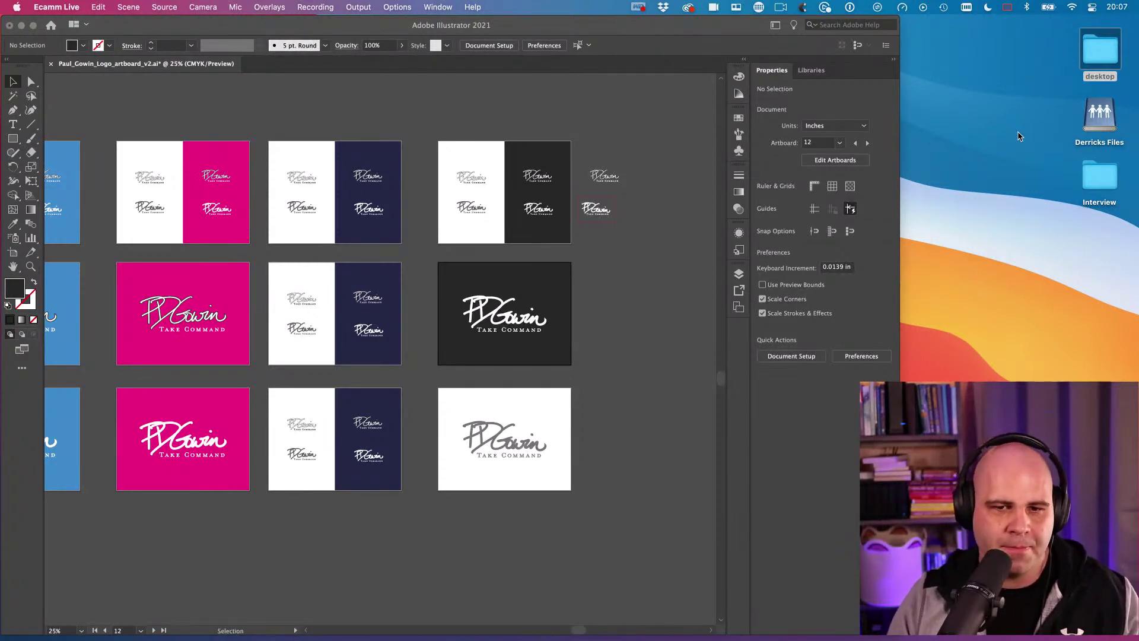
click(623, 292)
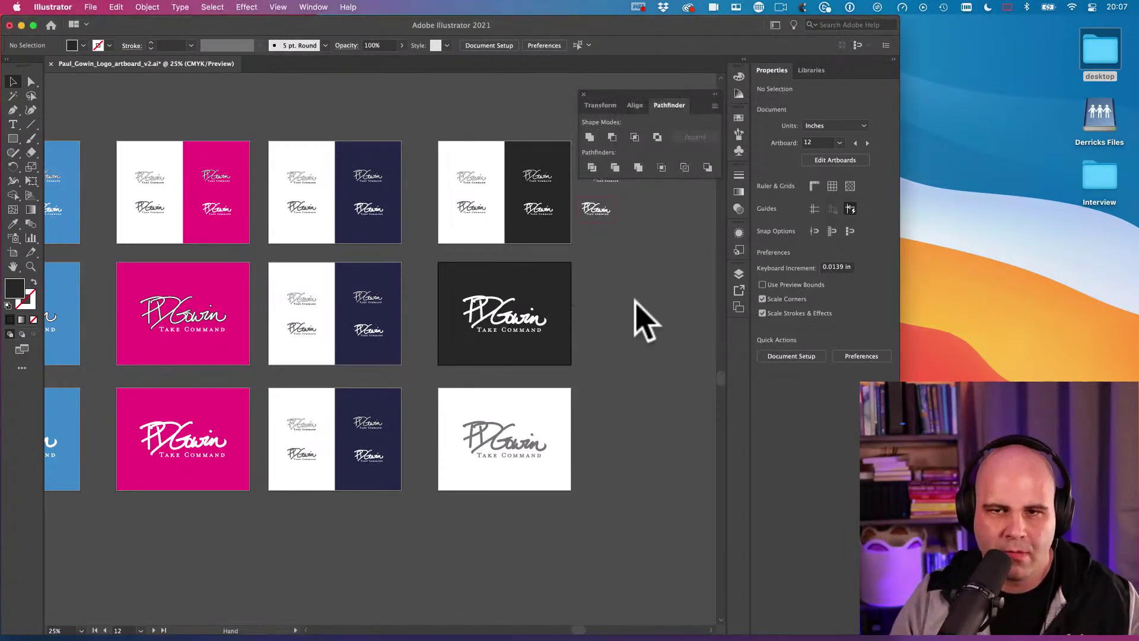
drag(650, 300, 568, 306)
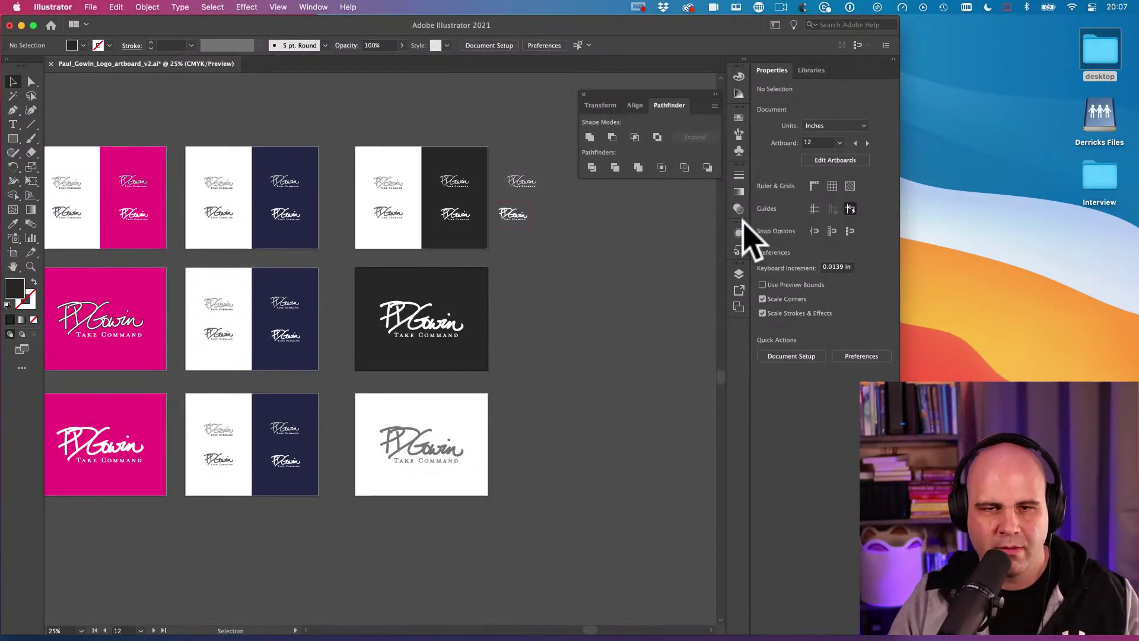
click(596, 280)
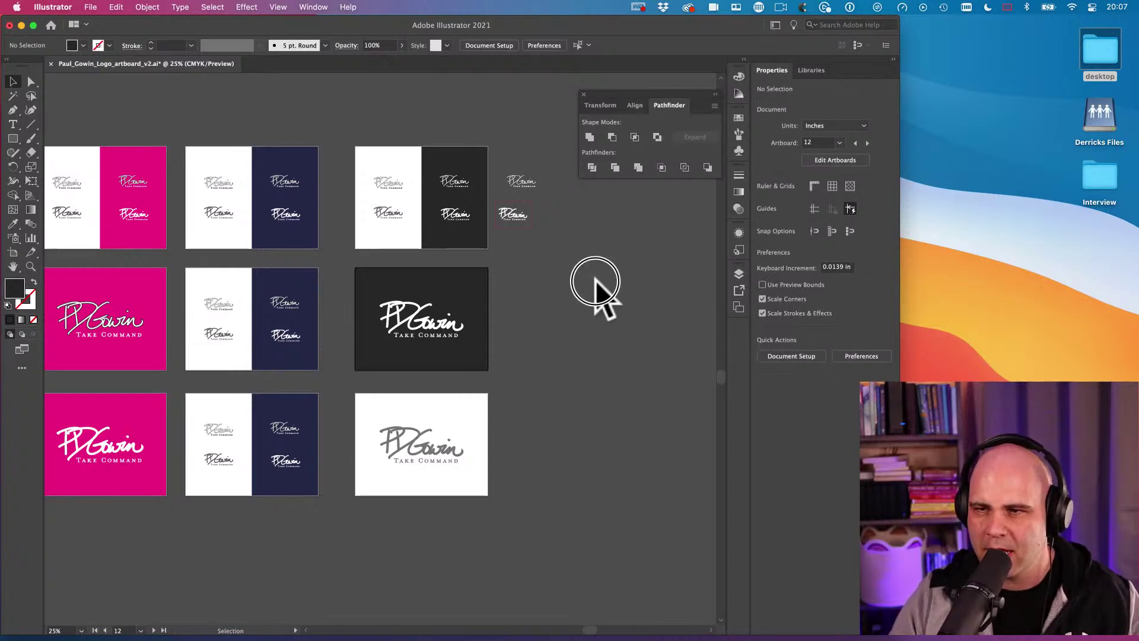
click(988, 127)
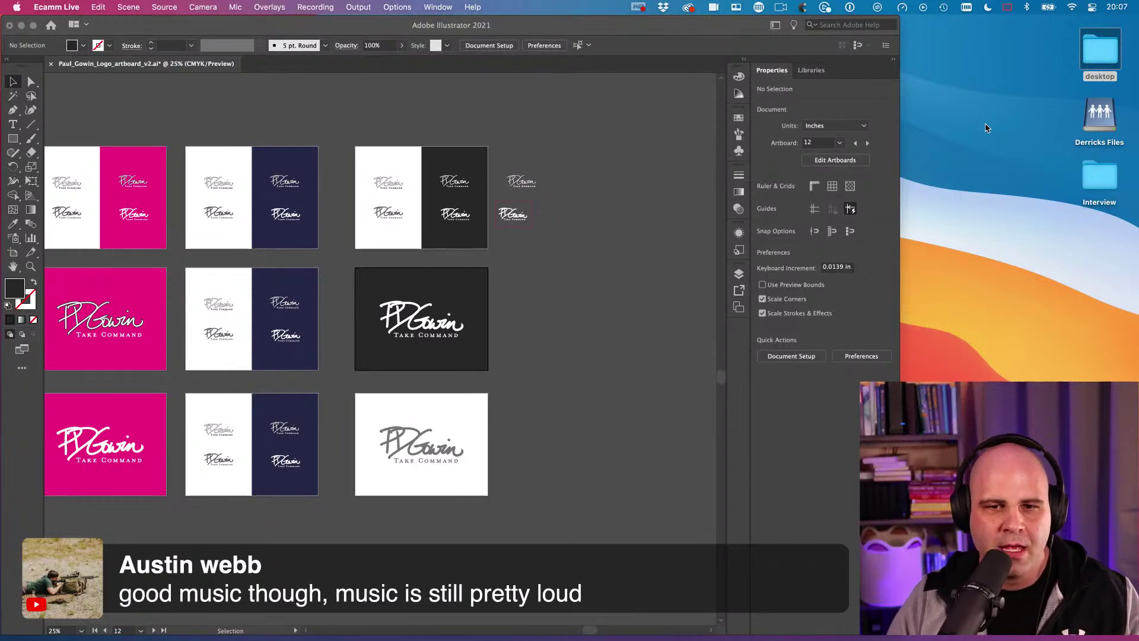
click(610, 296)
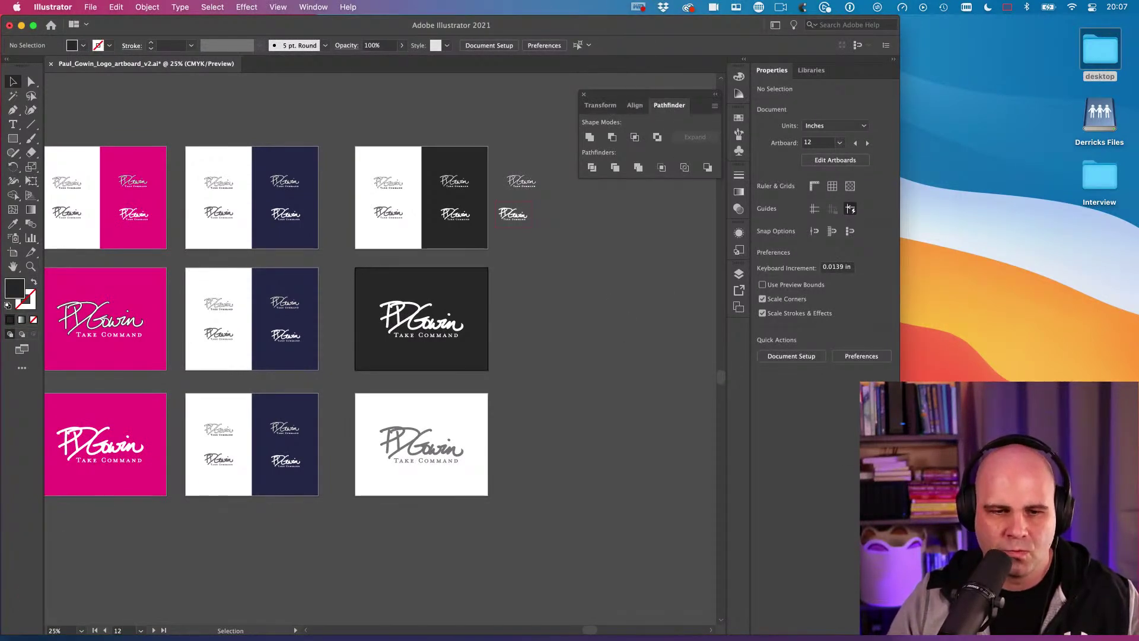
Step: Widen the document window and zoom to 200% on the lower white logo of the dark artboard
drag(900, 332, 955, 333)
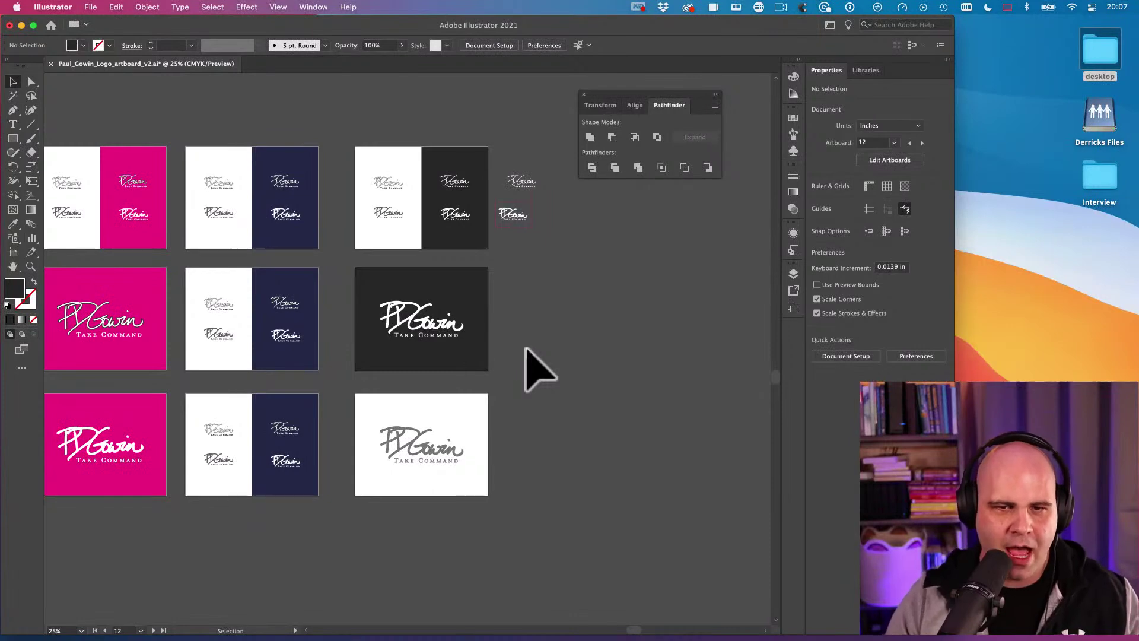
key(z)
drag(514, 214, 715, 366)
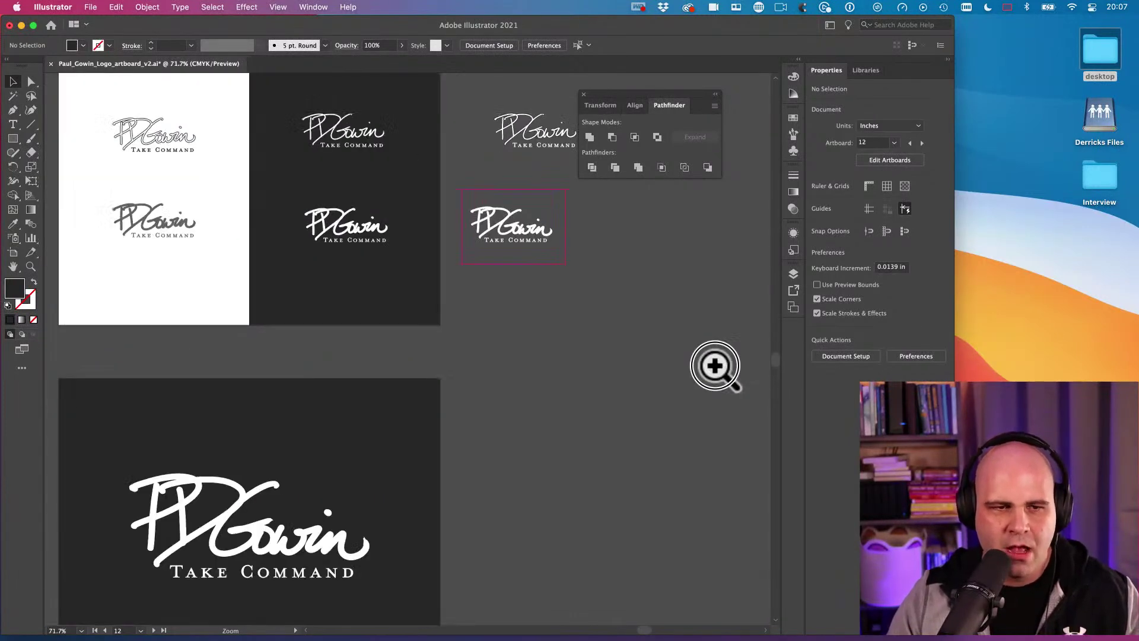
drag(458, 216, 585, 339)
drag(631, 369, 726, 421)
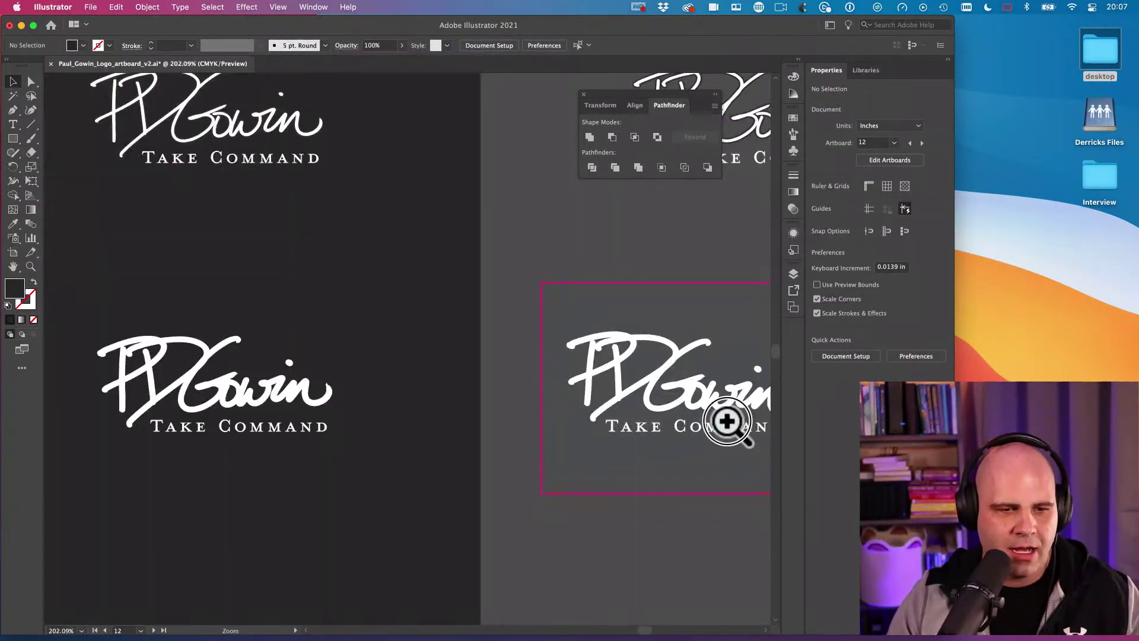
alt+click(369, 360)
click(369, 360)
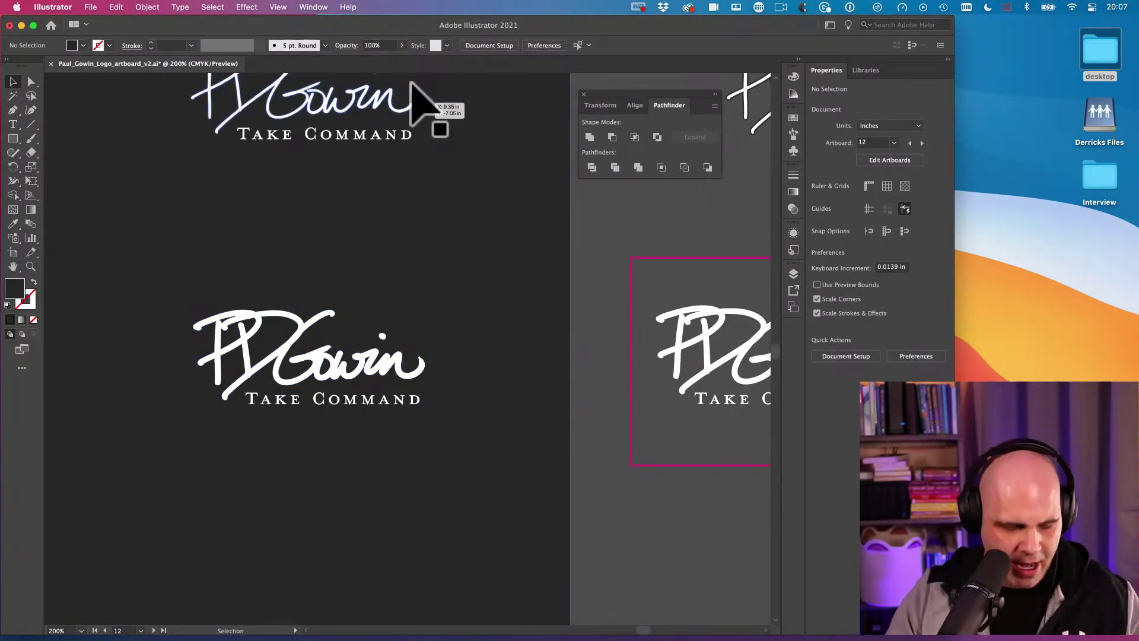
Step: Show the rulers and place a horizontal guide at about 5.91 in, between the logo's script lettering and the Take Command tagline
key(a)
key(super+r)
drag(441, 77, 285, 386)
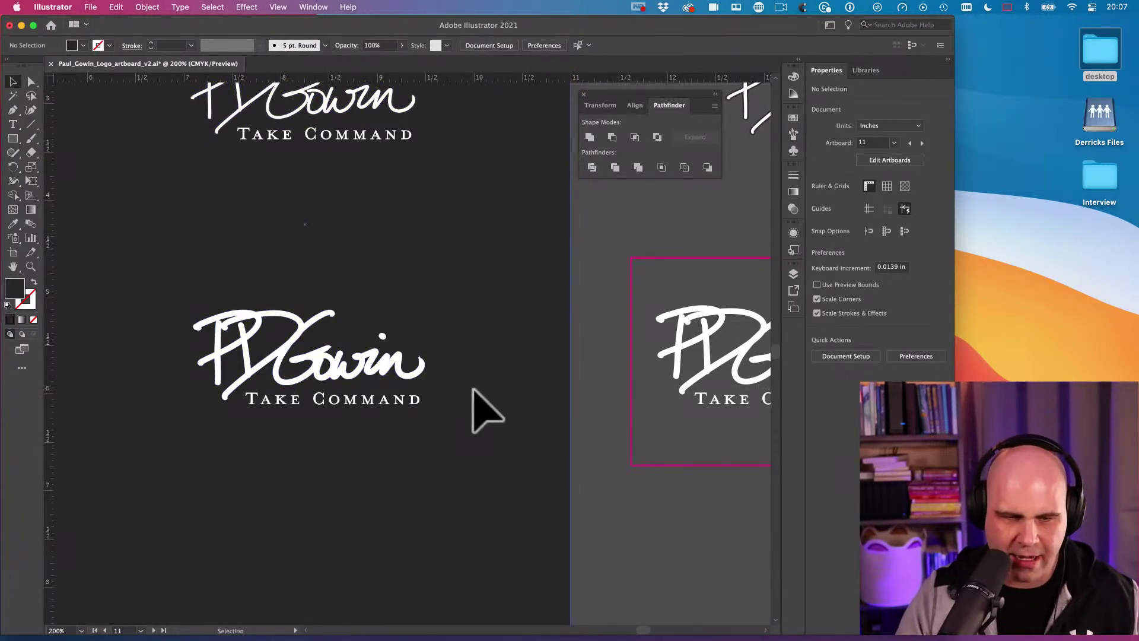
key(v)
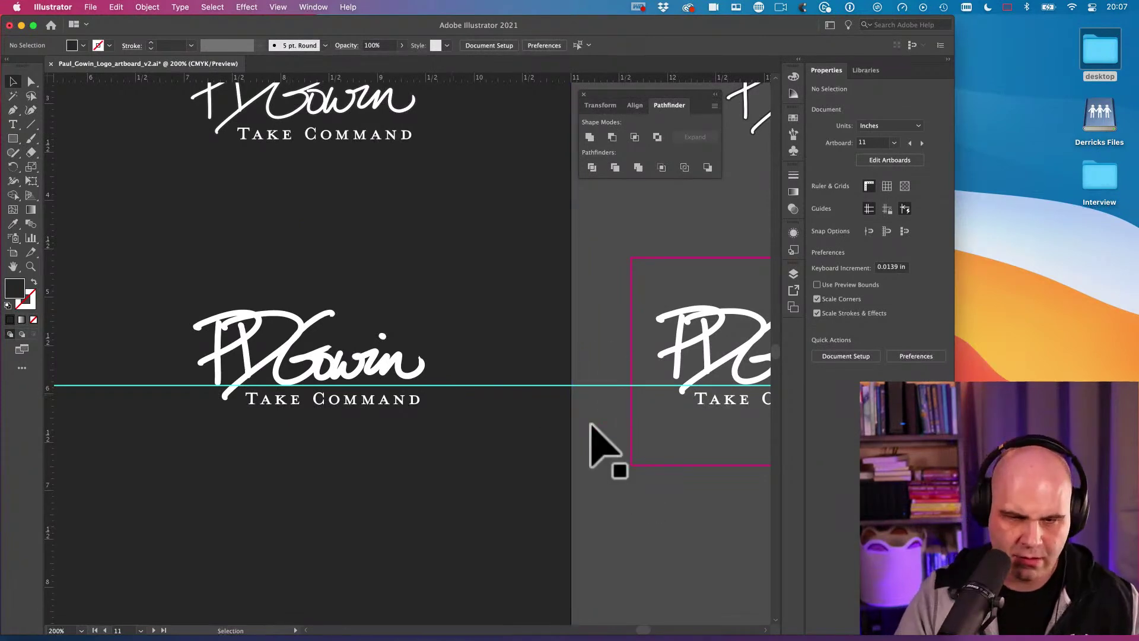
key(super+z)
key(shift+super+z)
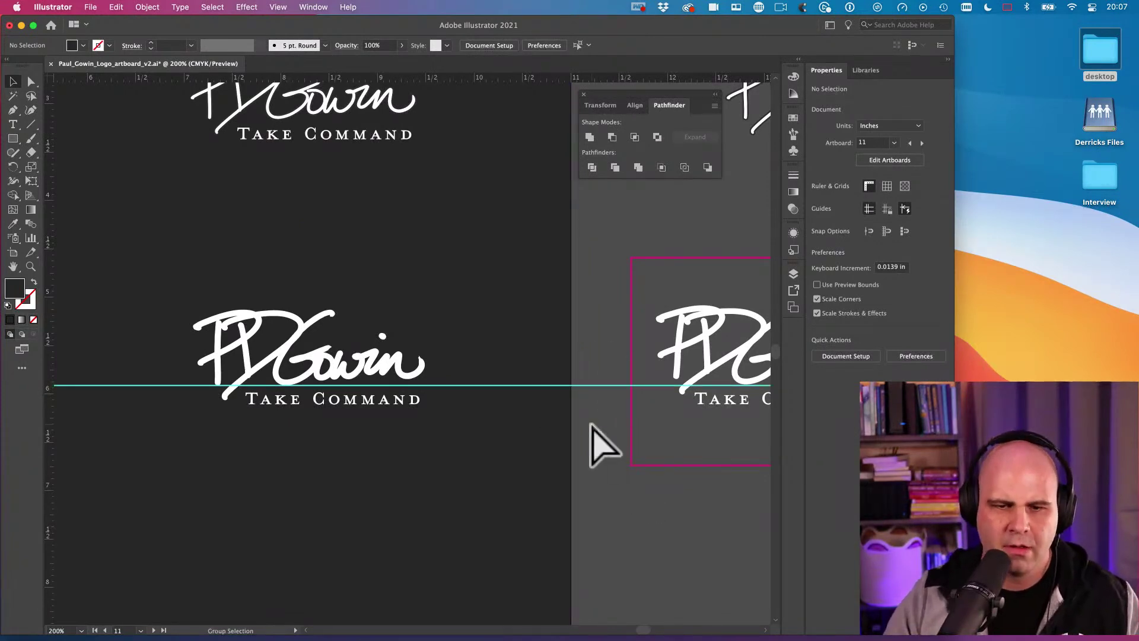
Step: Rotate the horizontal guide by about 5.9° around a point at the base of the logo's script G
click(601, 386)
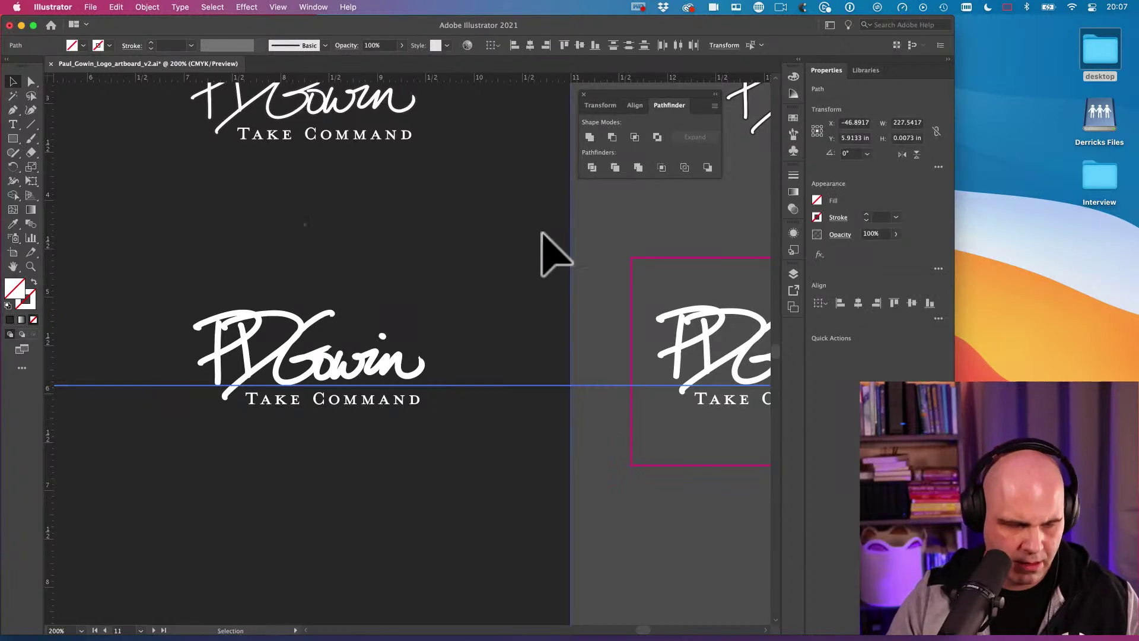
key(r)
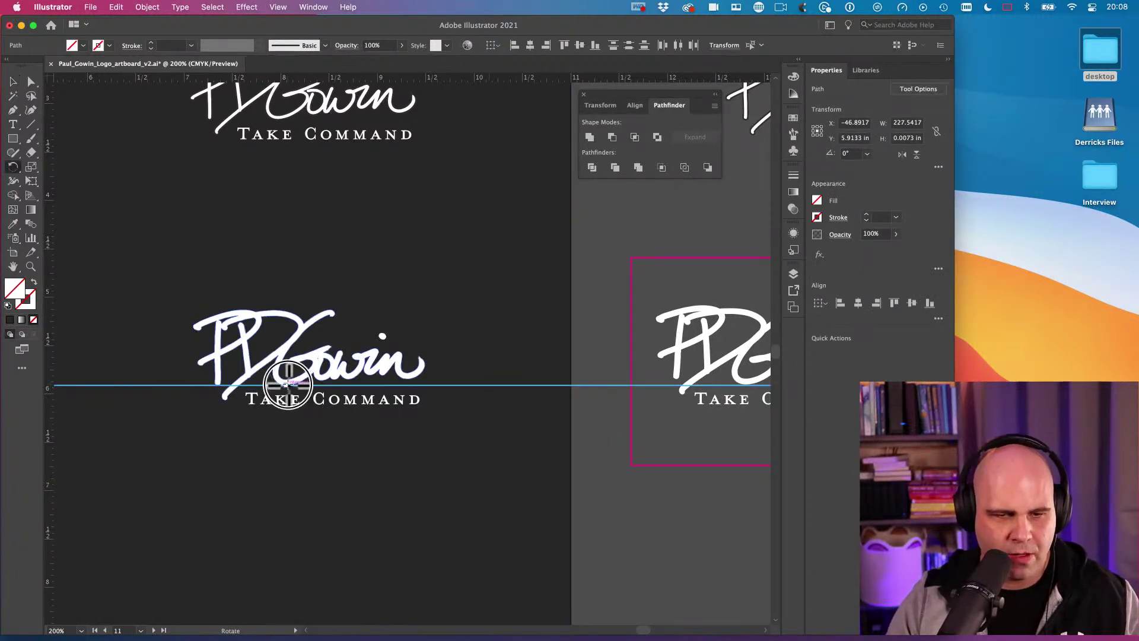
drag(288, 385, 595, 415)
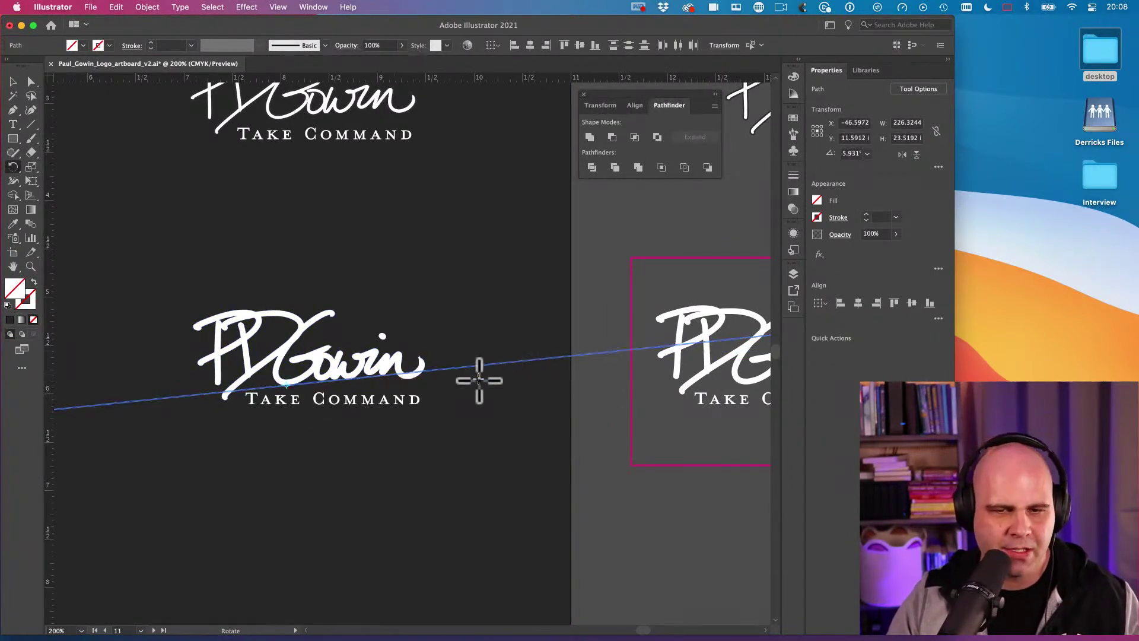
Step: Add a second horizontal guide at about 5.89 in, just above the Take Command tagline
drag(552, 376, 336, 351)
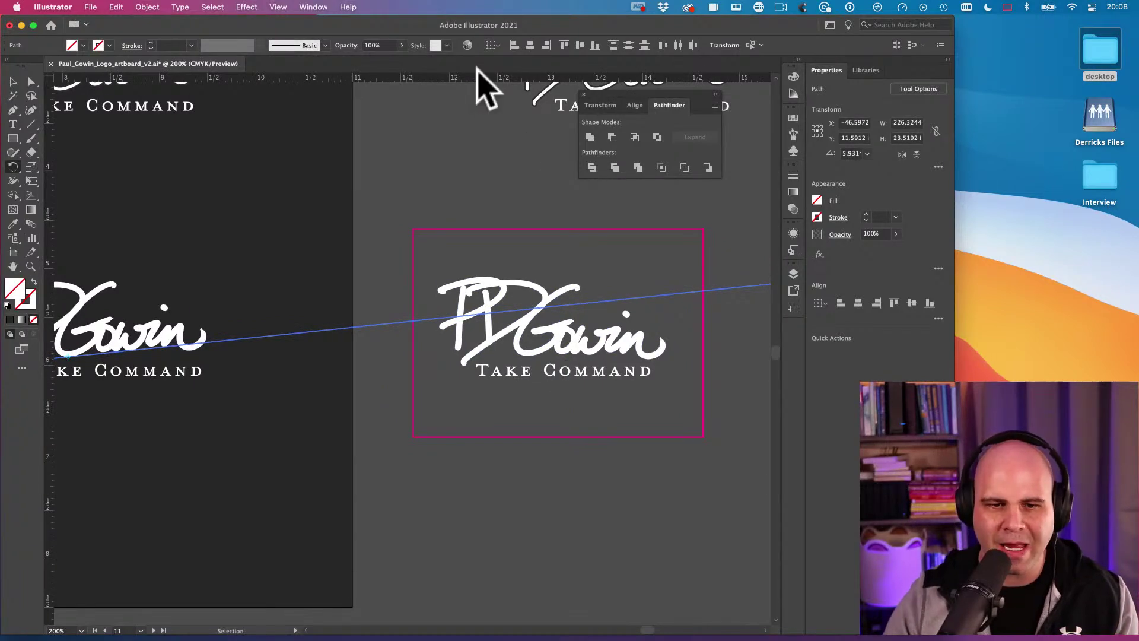
click(588, 354)
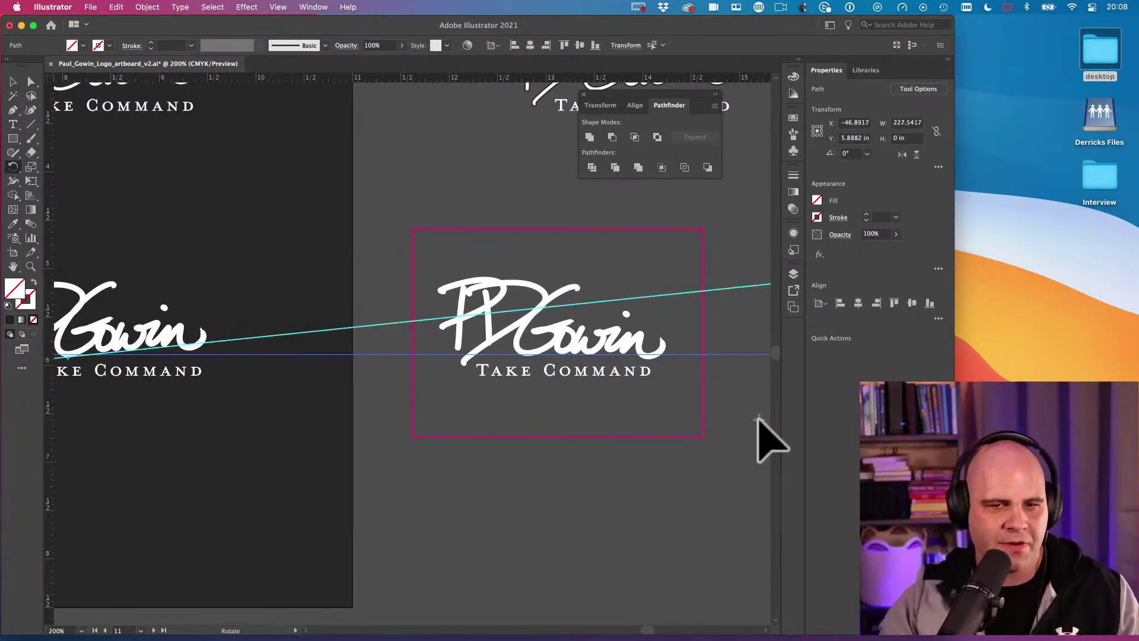
drag(343, 369, 465, 364)
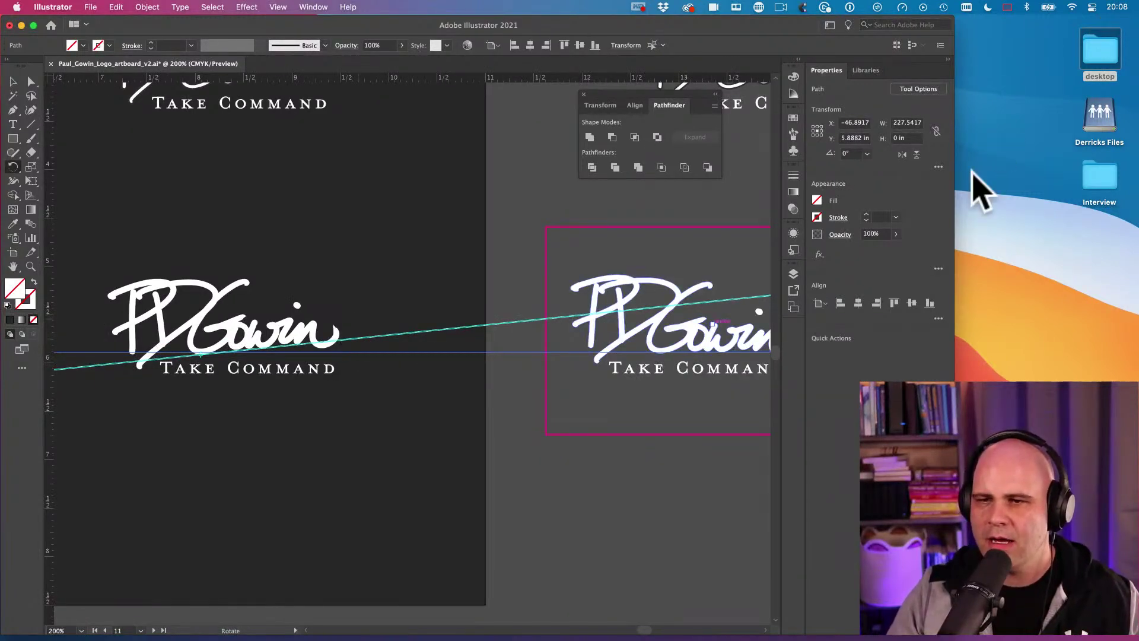
click(872, 319)
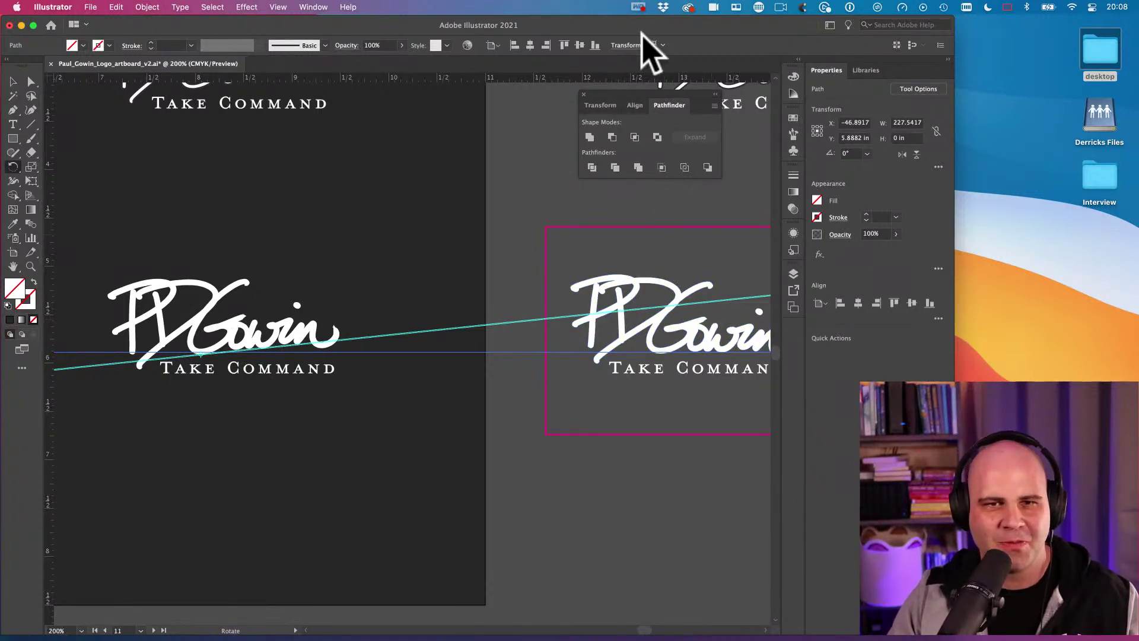
key(v)
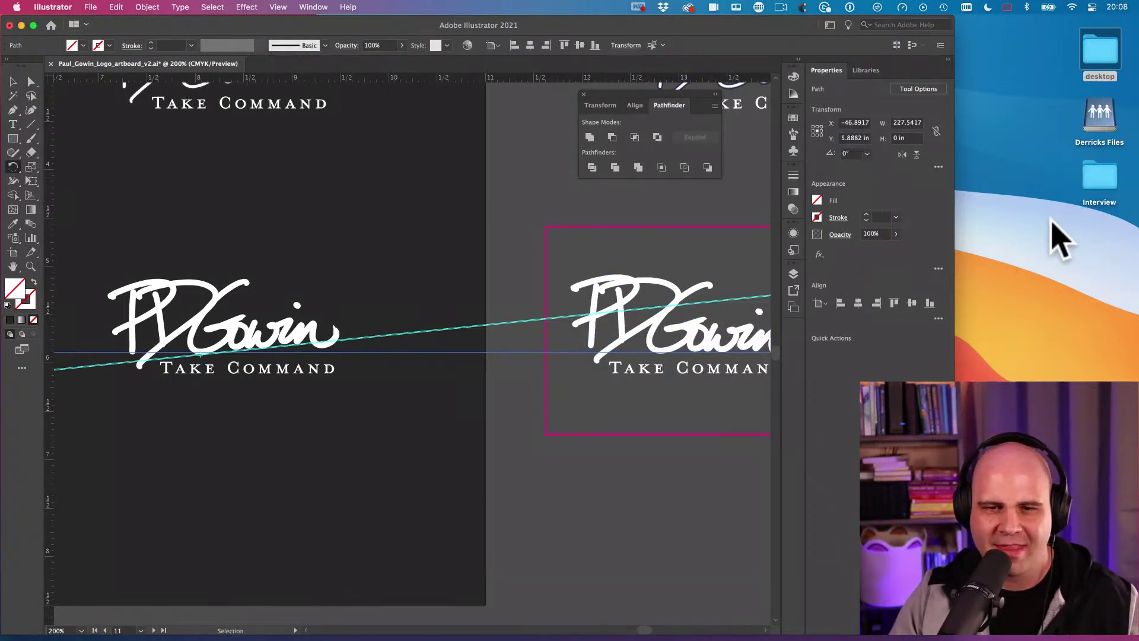
drag(692, 286, 543, 284)
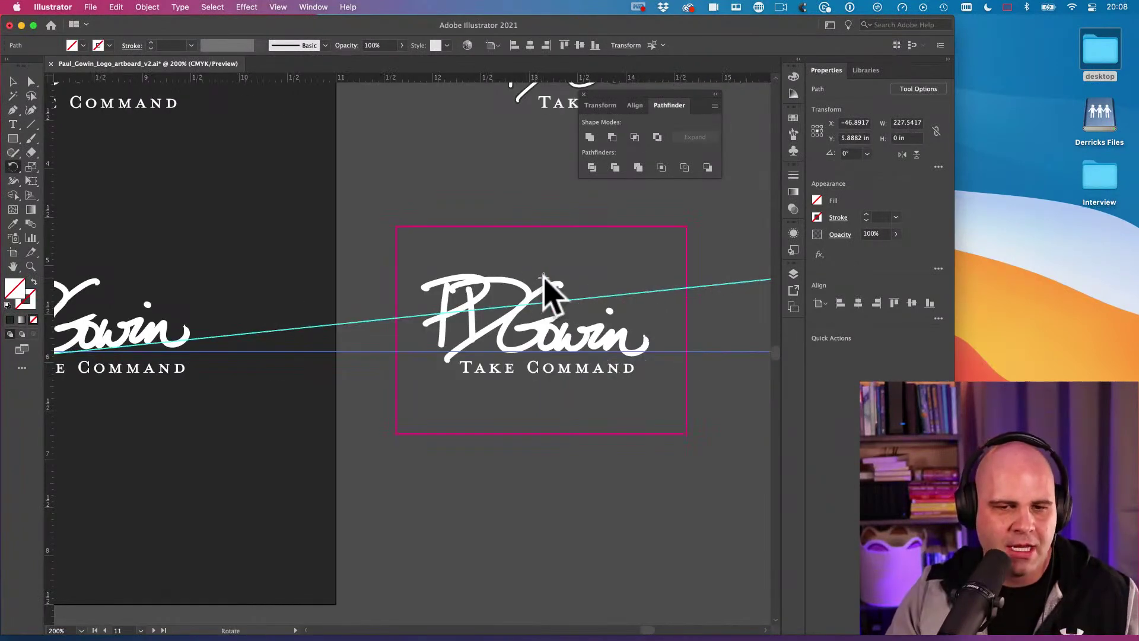
drag(443, 331, 450, 327)
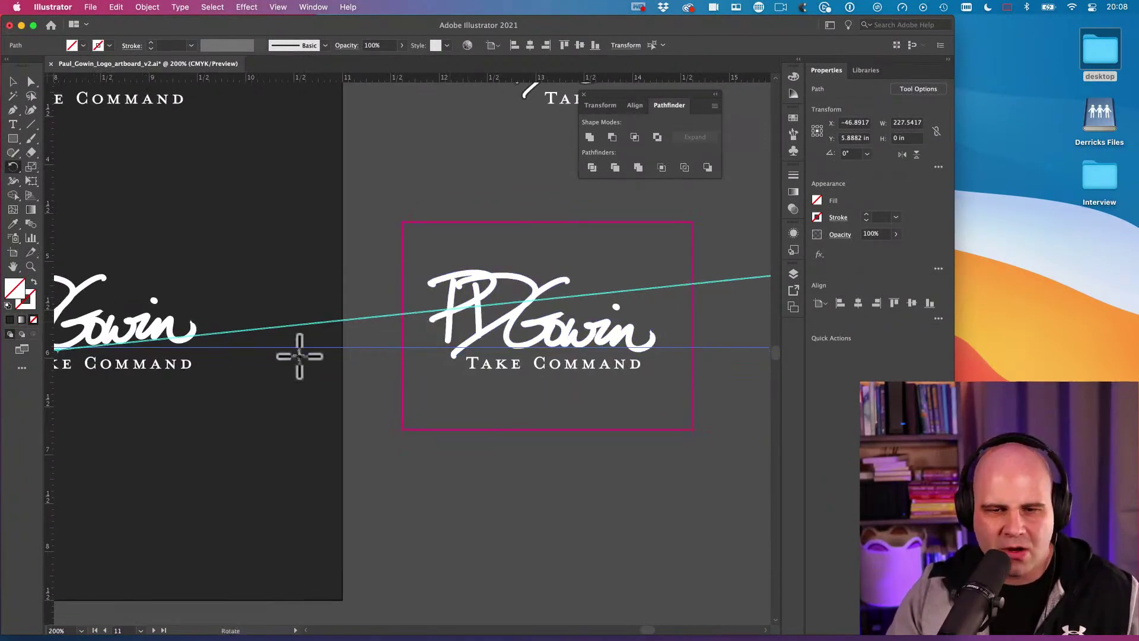
Step: Select the horizontal guide and the angled guide together, and clear the selection
key(v)
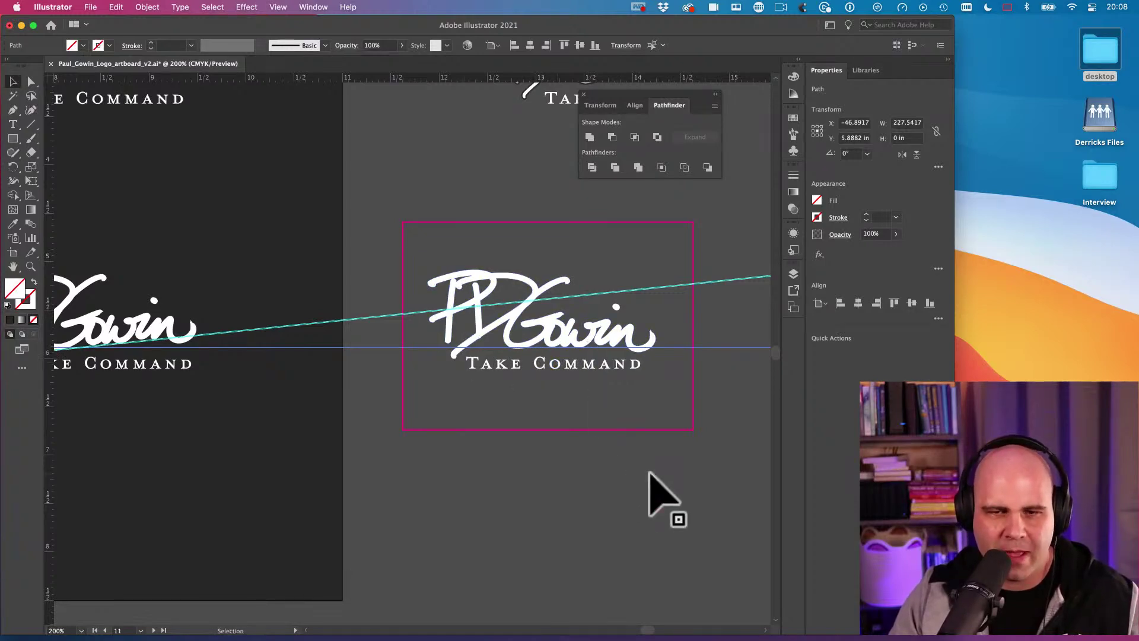
click(432, 474)
click(718, 261)
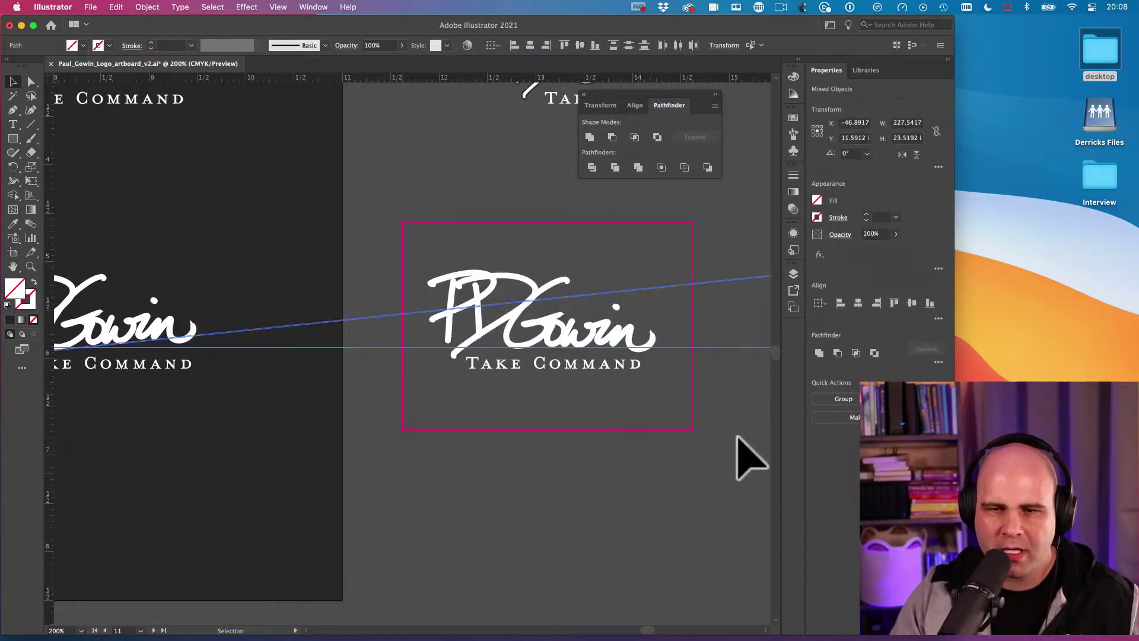
scroll(738, 415, left, 1)
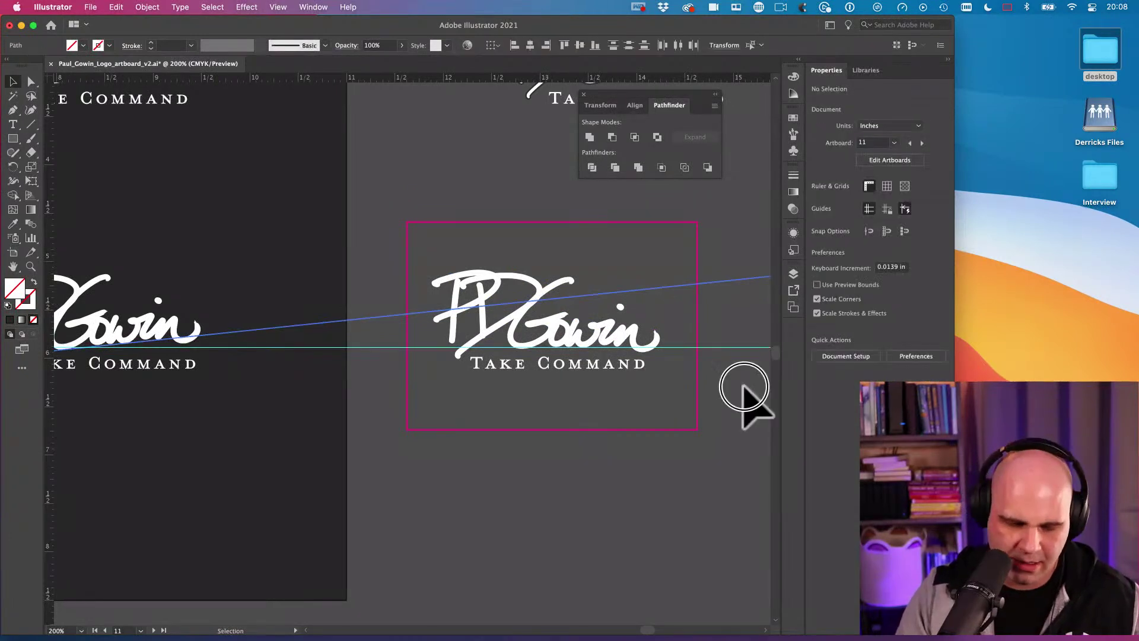
Step: Delete the horizontal and angled guides crossing the bold white logo, leaving nothing selected
scroll(743, 403, left, 1)
click(742, 414)
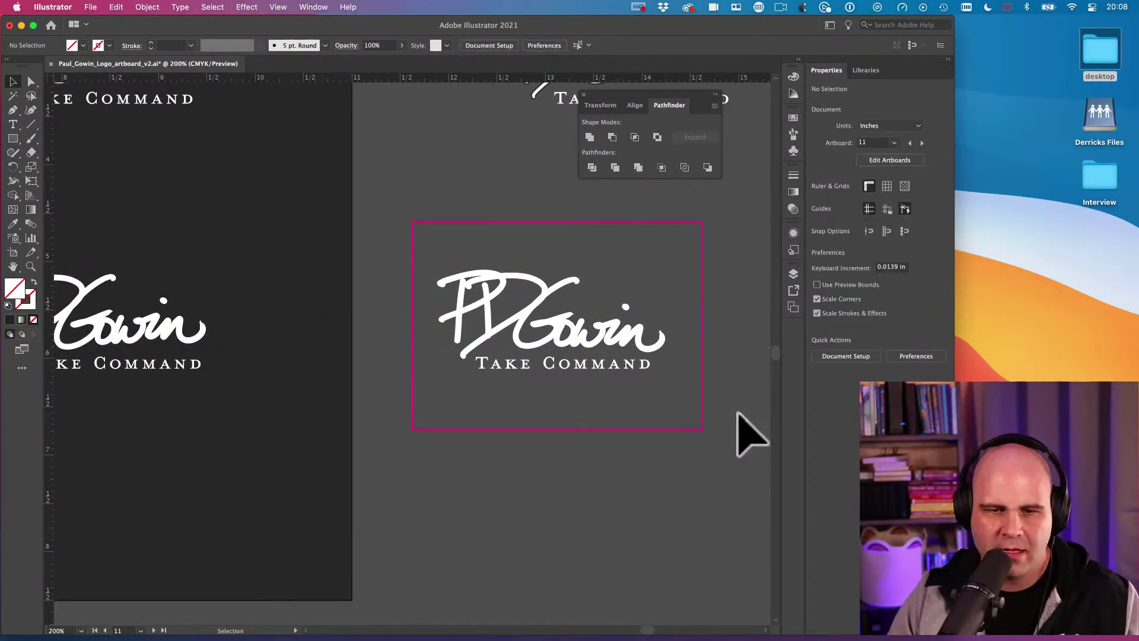
scroll(522, 415, right, 10)
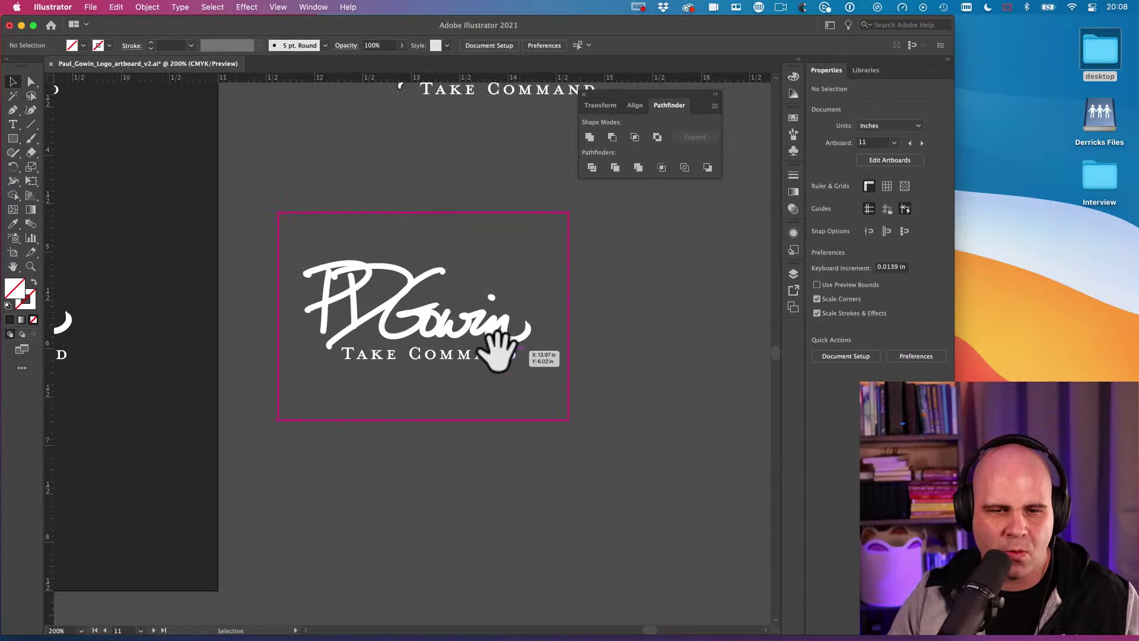
click(454, 328)
click(564, 492)
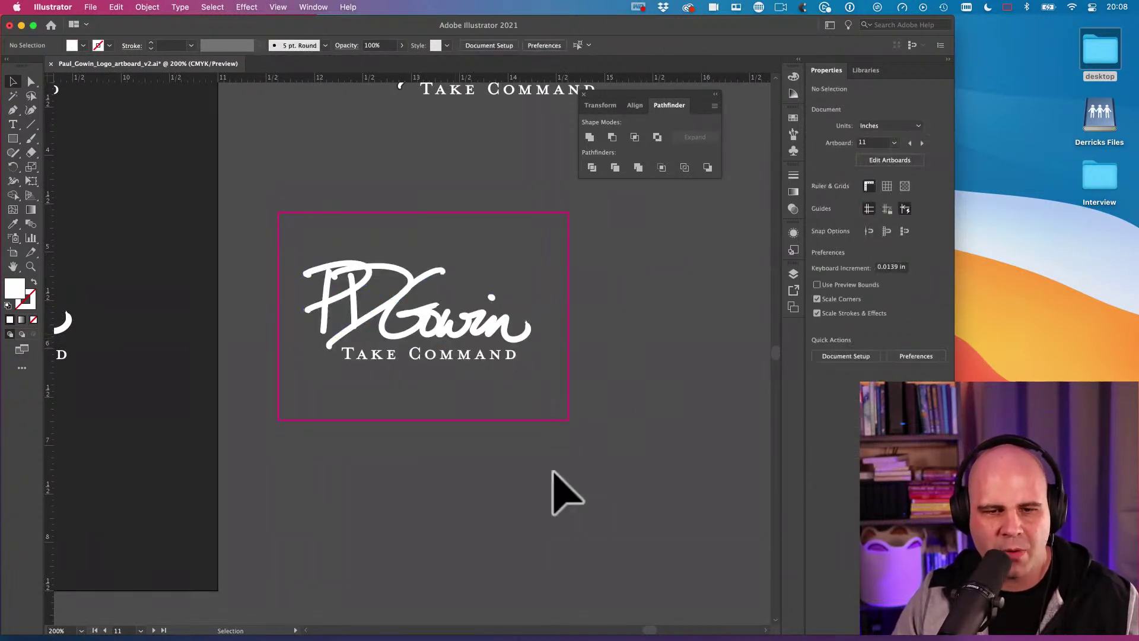
Step: Open the Character settings and view their additional options without changing anything
drag(382, 348, 465, 364)
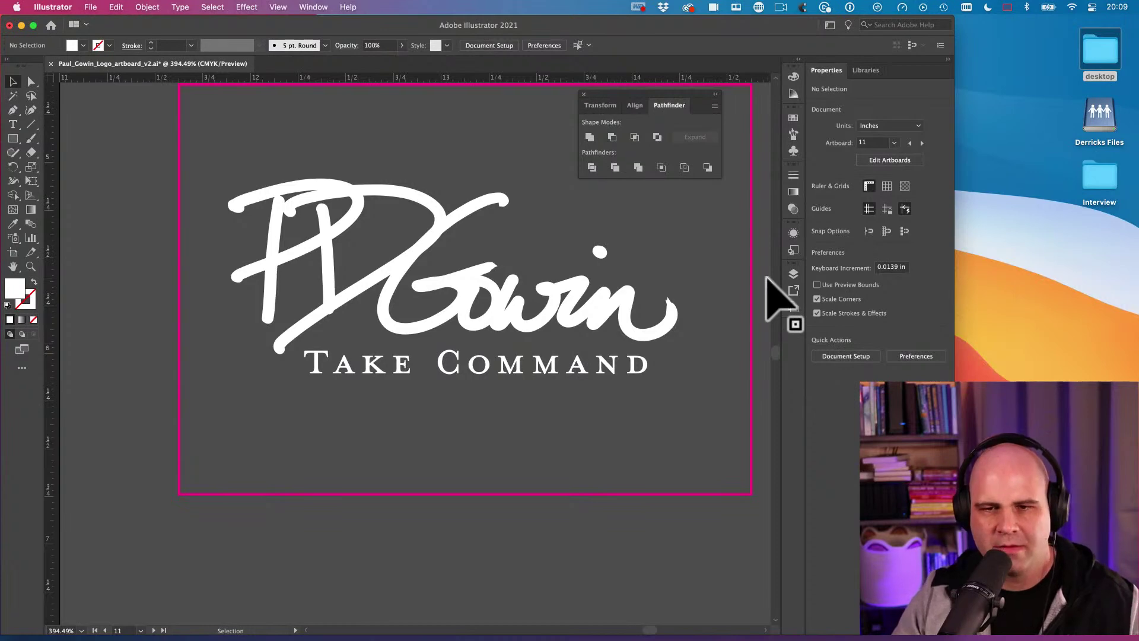
key(super+t)
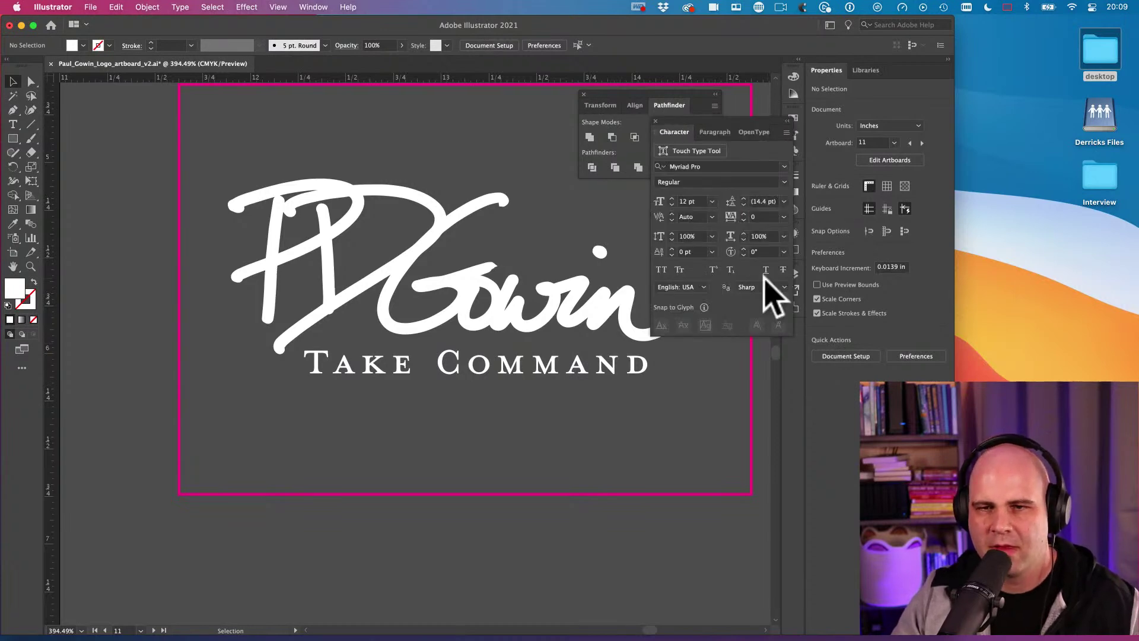
click(787, 132)
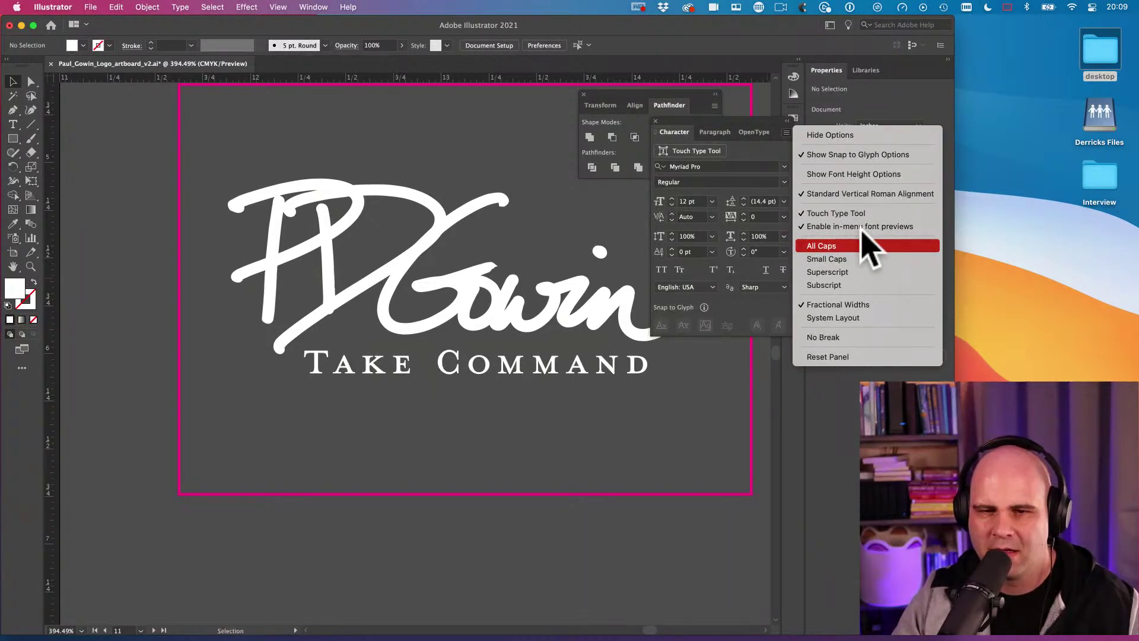
click(703, 303)
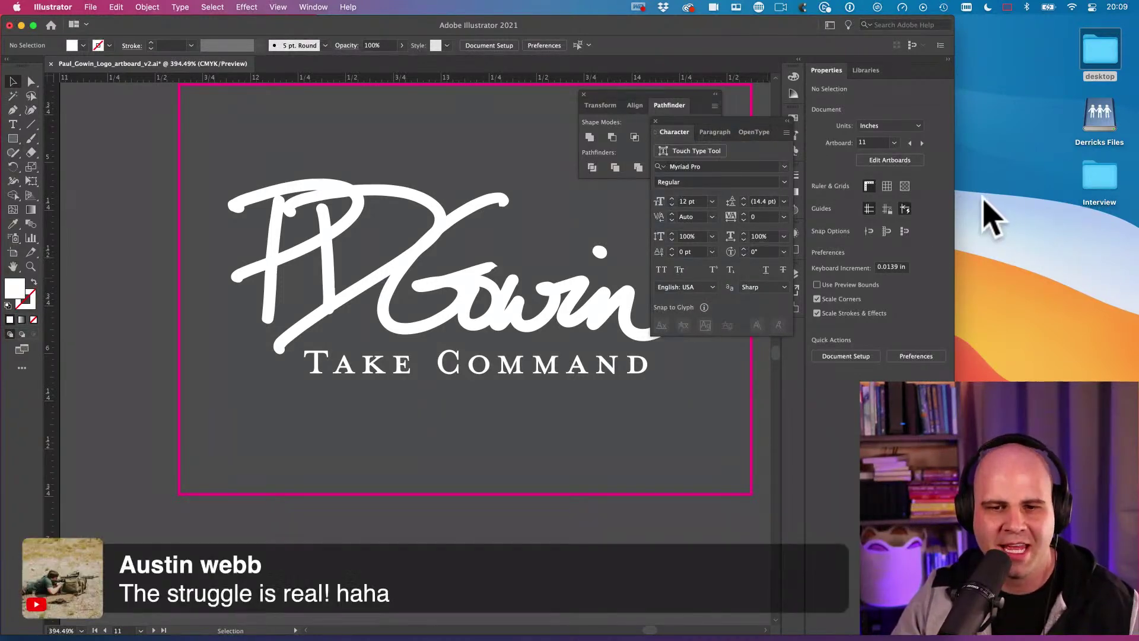
click(691, 231)
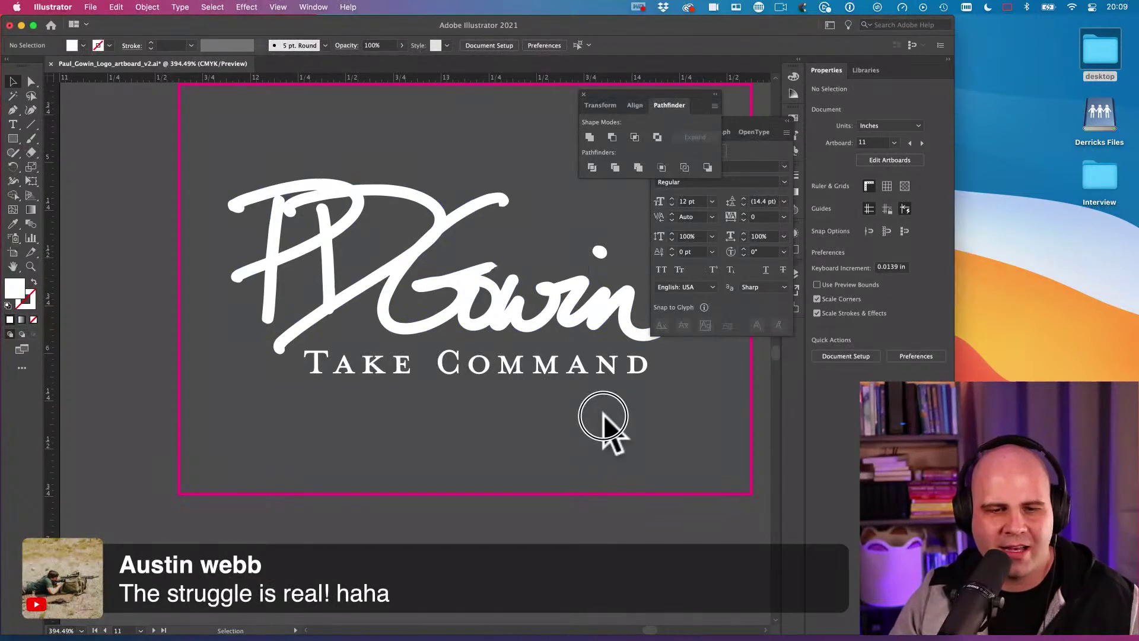
Step: Examine the script lettering and the Take Command tagline of the bold white logo at close and wide magnifications
scroll(539, 427, right, 3)
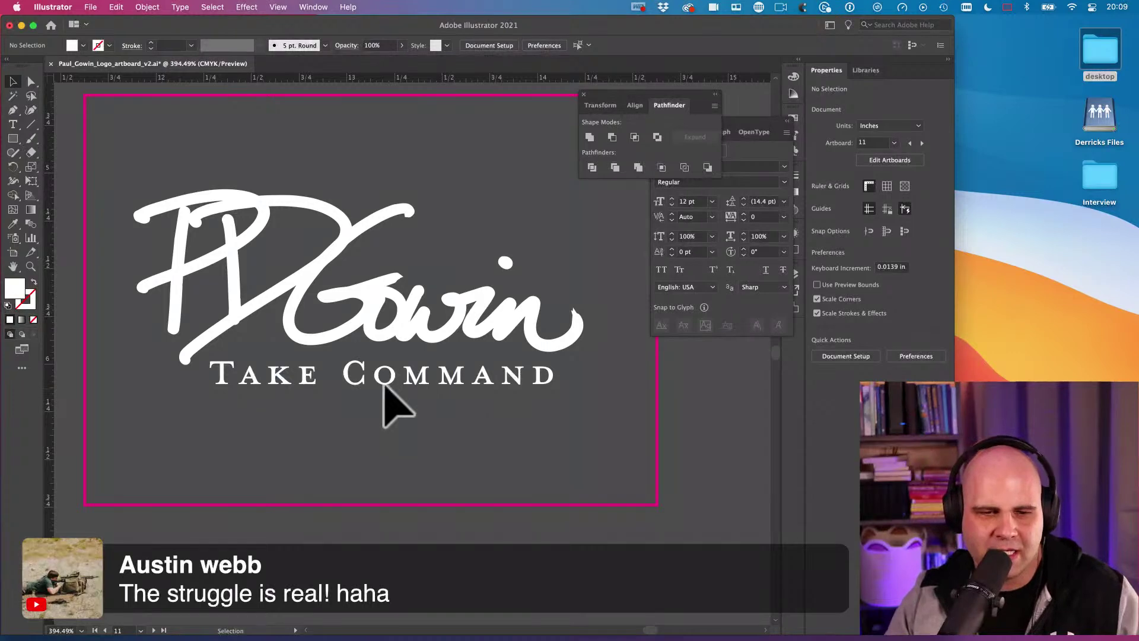
key(super+space)
drag(372, 386, 428, 374)
click(522, 356)
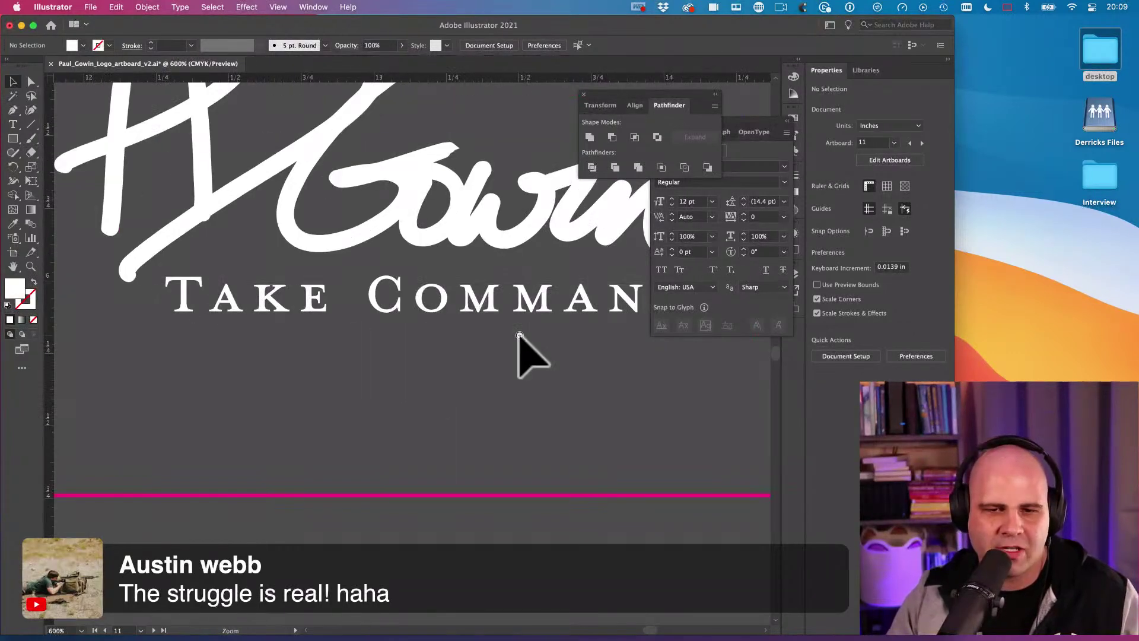
alt+click(521, 338)
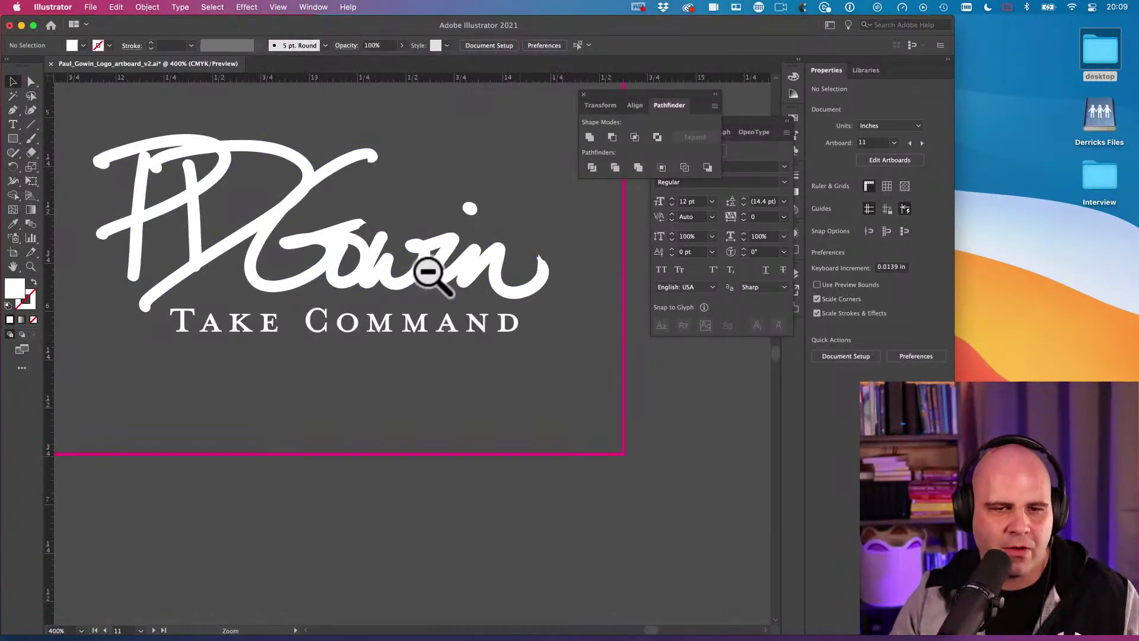
click(428, 272)
alt+click(428, 272)
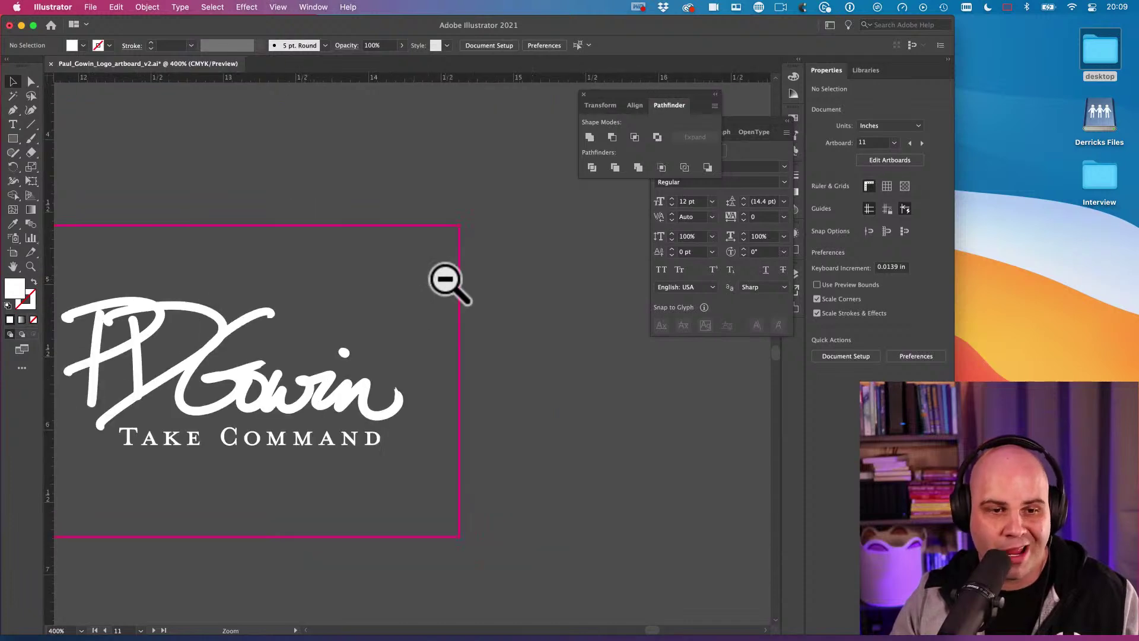
click(278, 325)
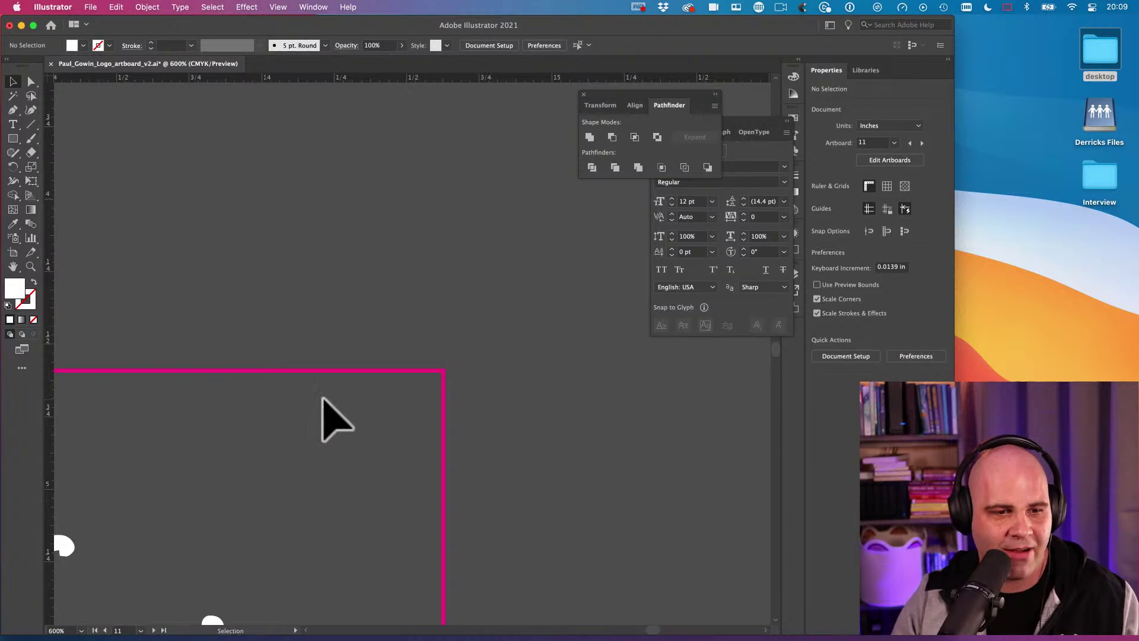
drag(160, 478, 394, 382)
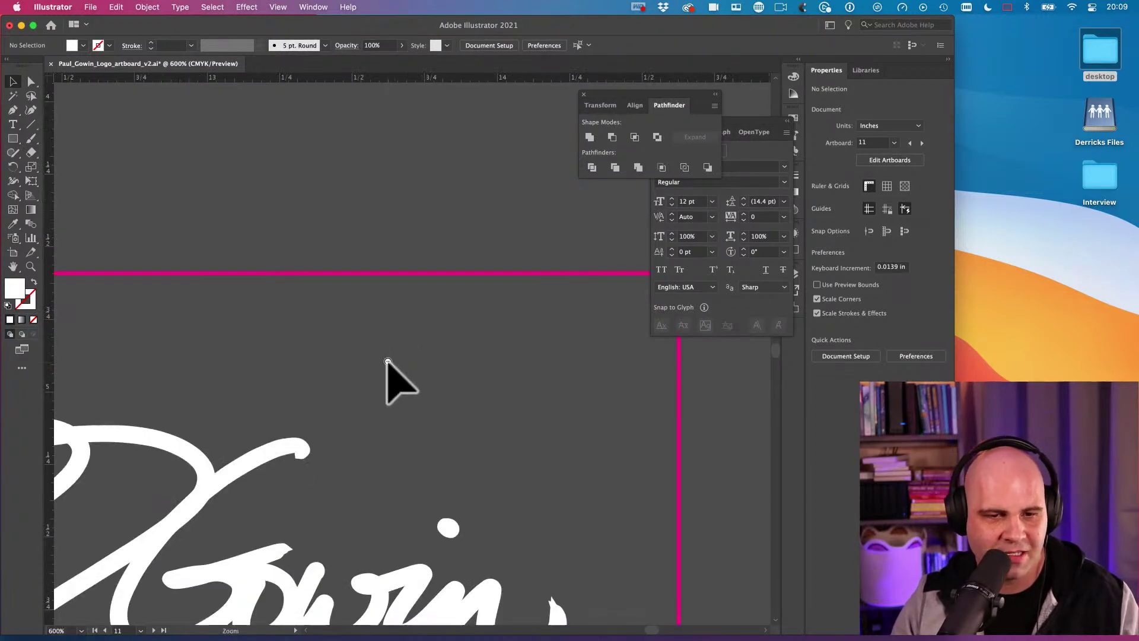
alt+click(395, 363)
alt+click(348, 419)
alt+click(350, 433)
alt+click(353, 422)
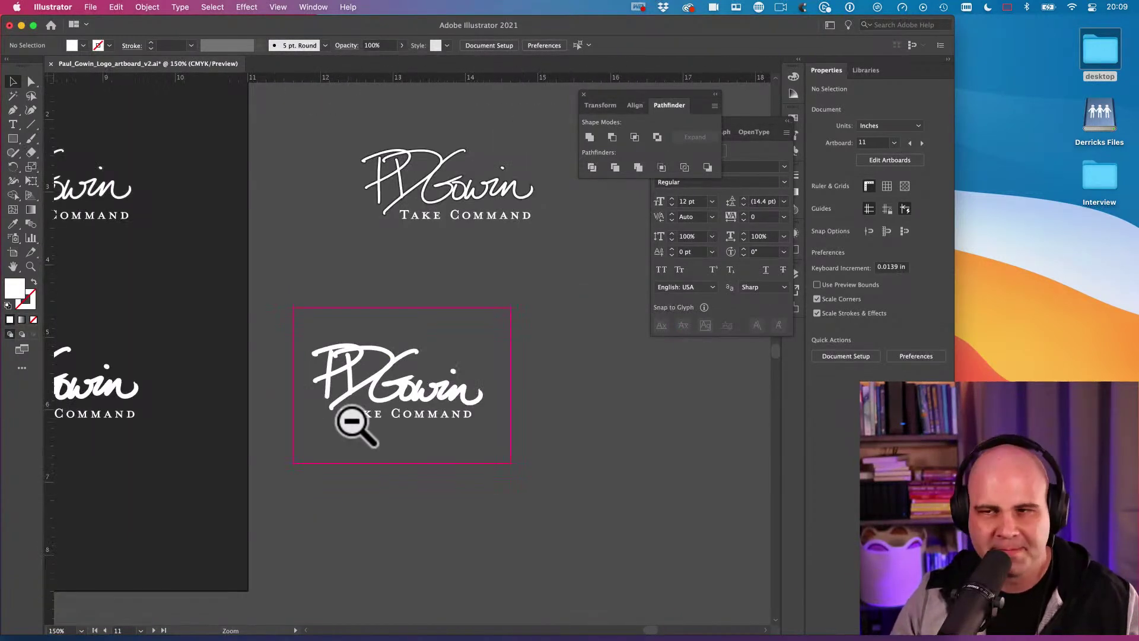
Step: Select all artwork in the document, and clear the selection
drag(584, 391, 563, 395)
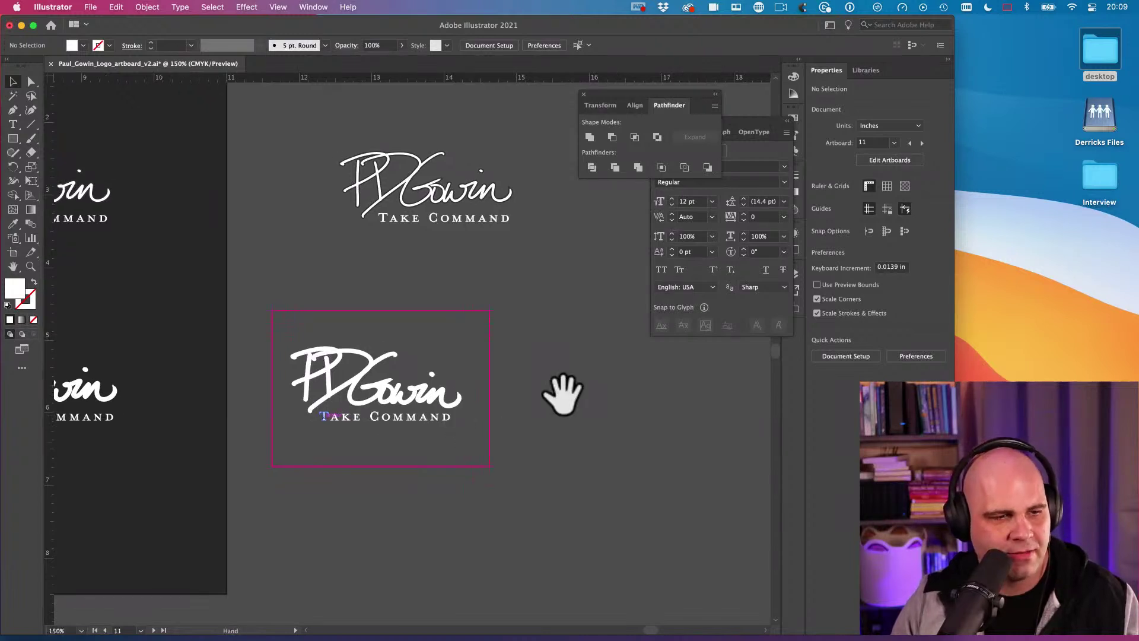
drag(233, 450, 263, 450)
key(super+a)
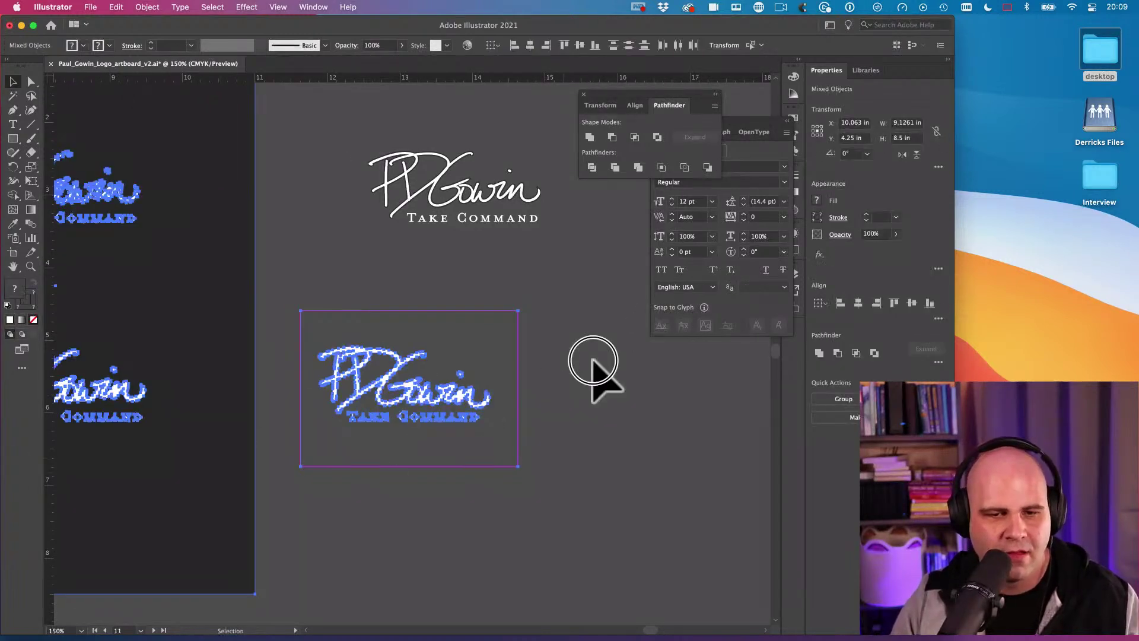
click(593, 360)
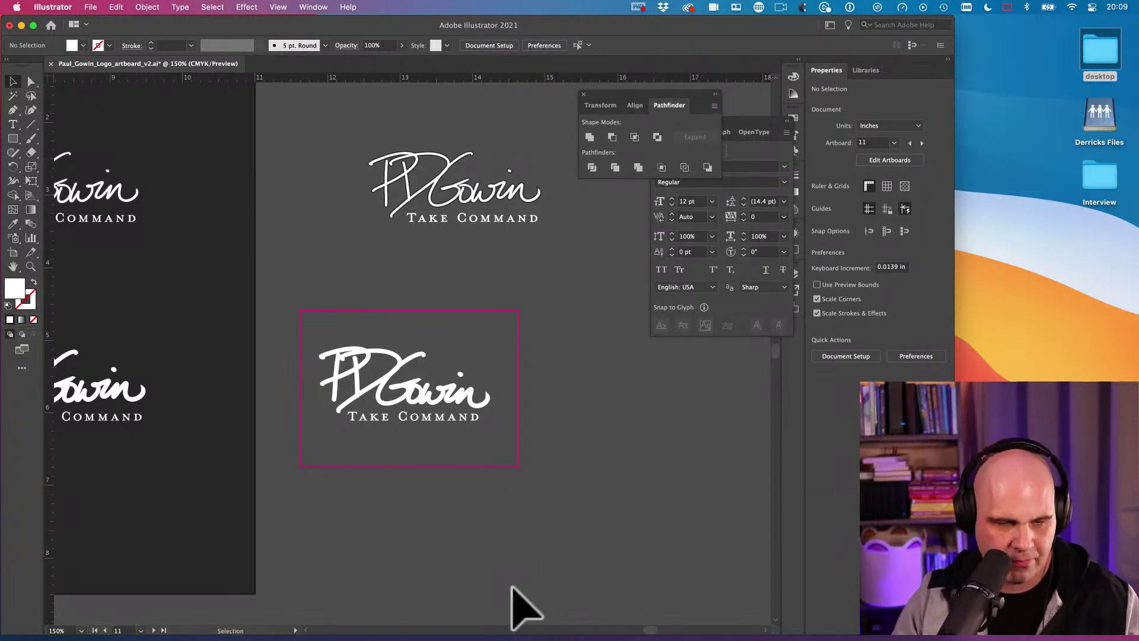
Step: Look over the logo variations on the black, navy, magenta and blue artboards
mouse_move(485, 639)
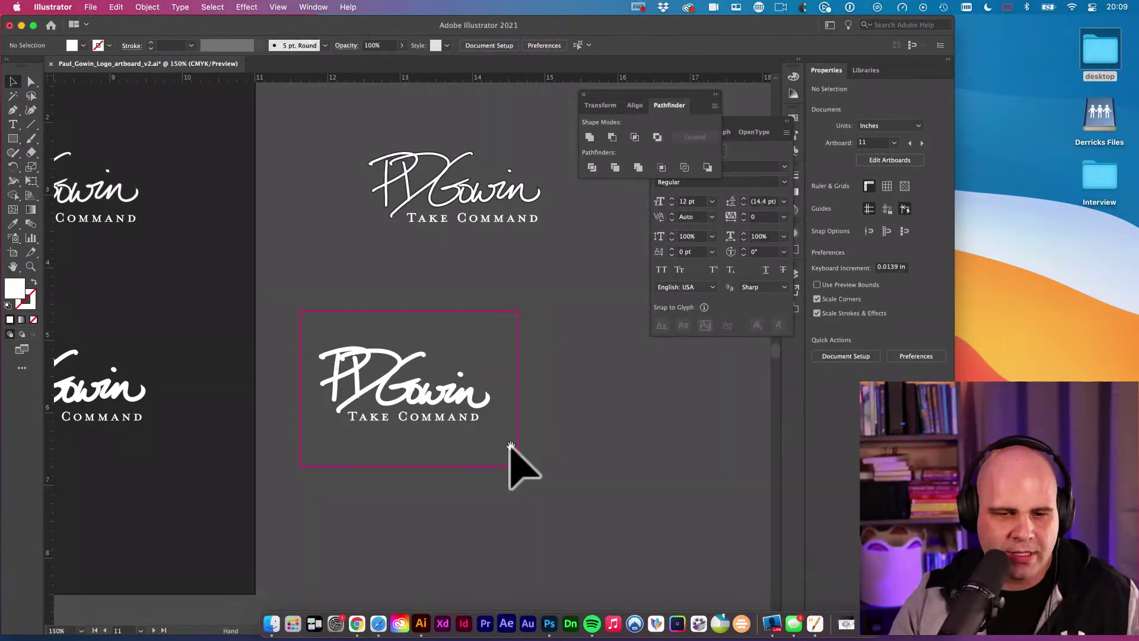
key(super+minus)
key(super+minus)
alt+super+click(335, 327)
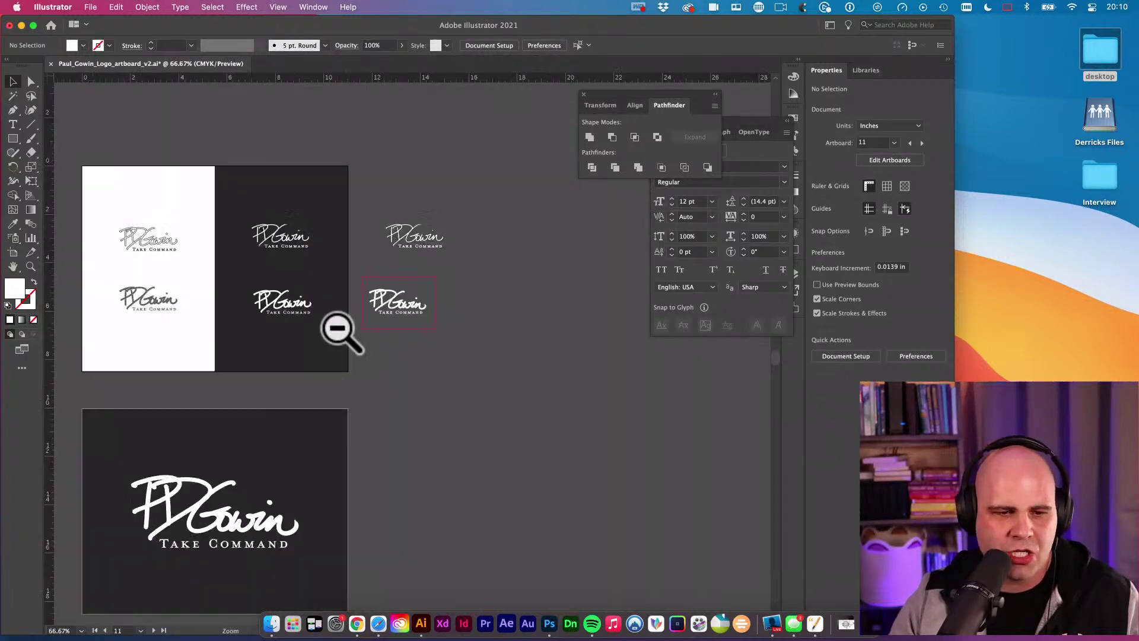
super+click(321, 382)
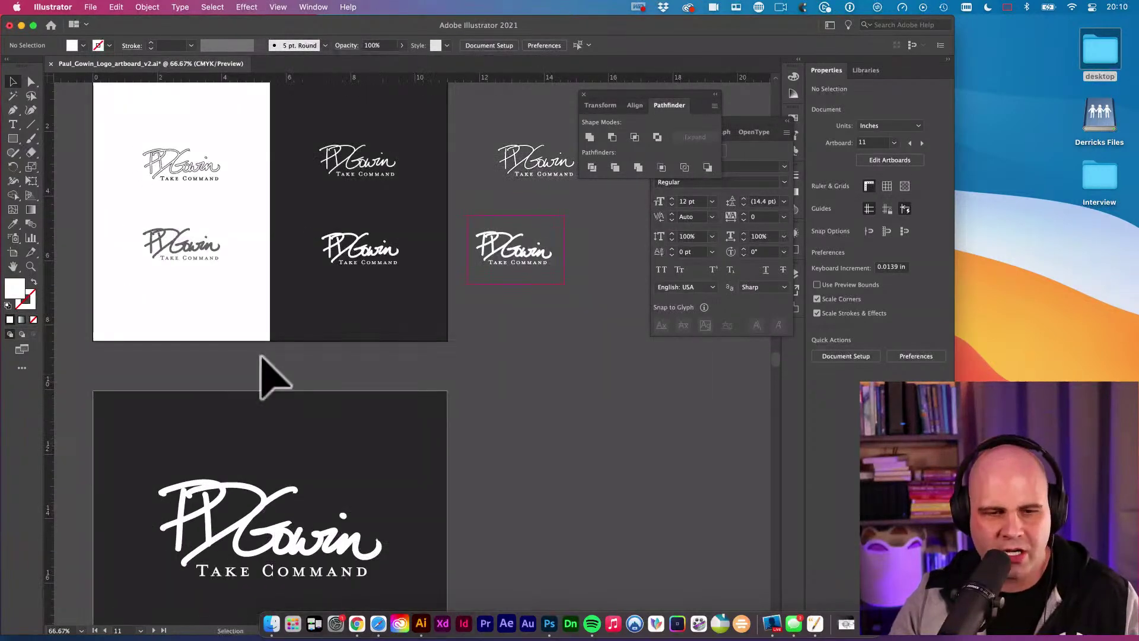
alt+super+click(341, 360)
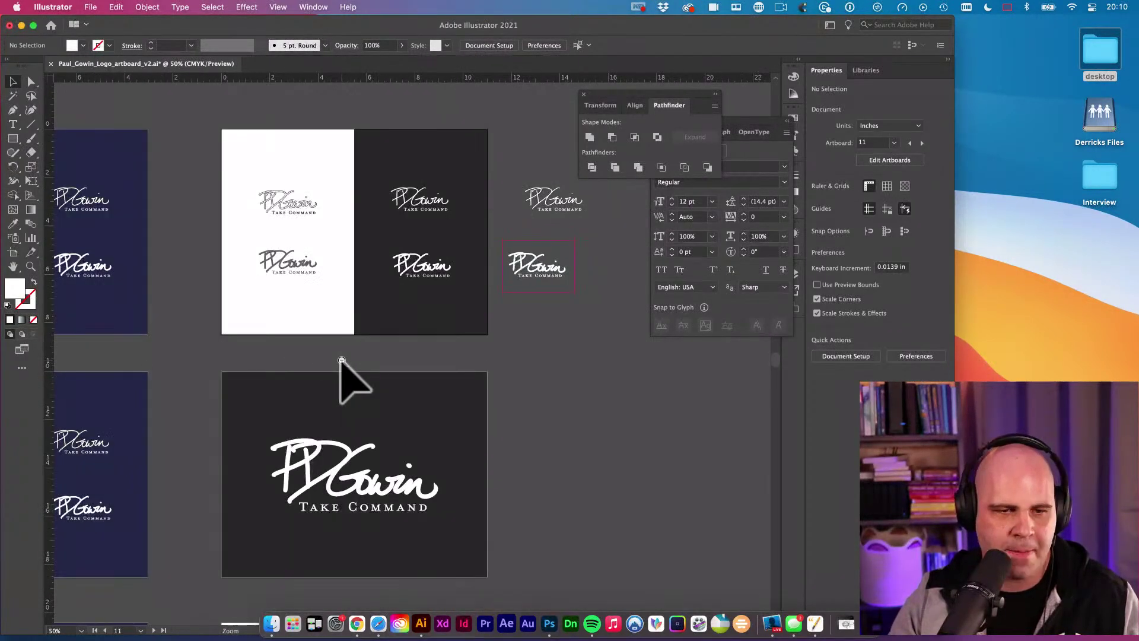
alt+super+click(342, 360)
alt+super+click(300, 411)
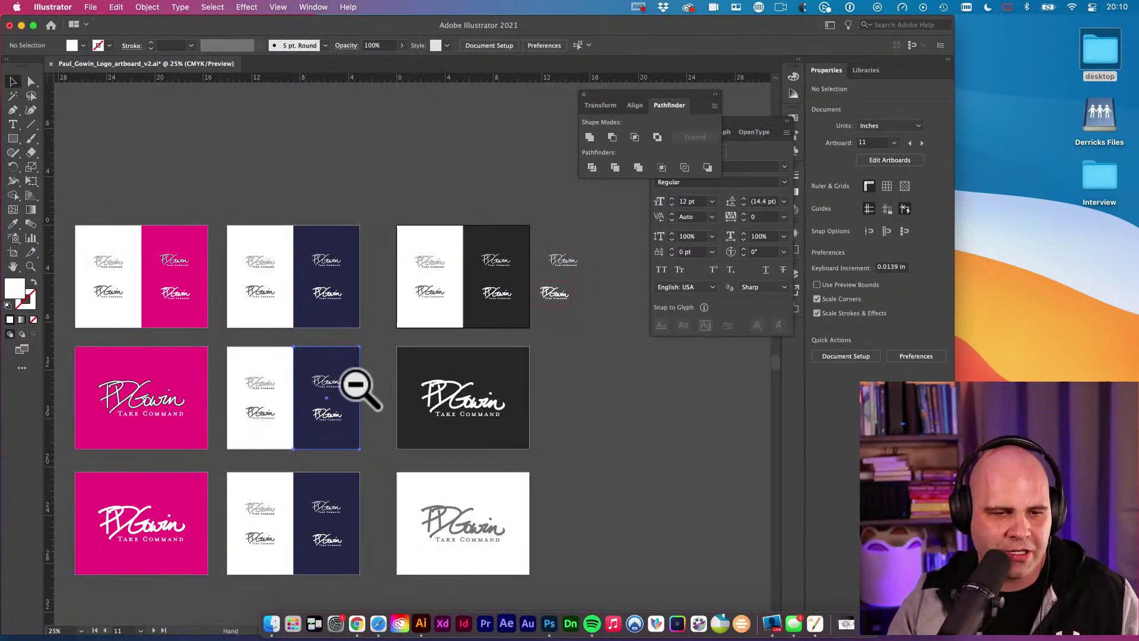
click(355, 384)
drag(184, 364, 354, 344)
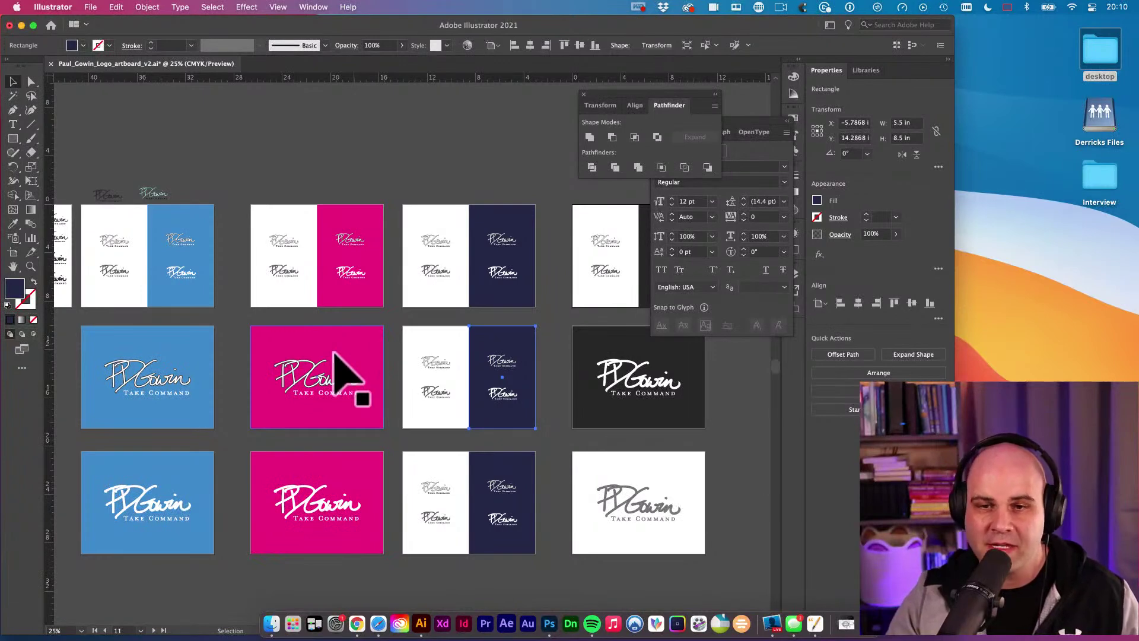
click(556, 351)
Step: Examine the color palette reference photos placed beside the logo artboards
scroll(583, 338, right, 10)
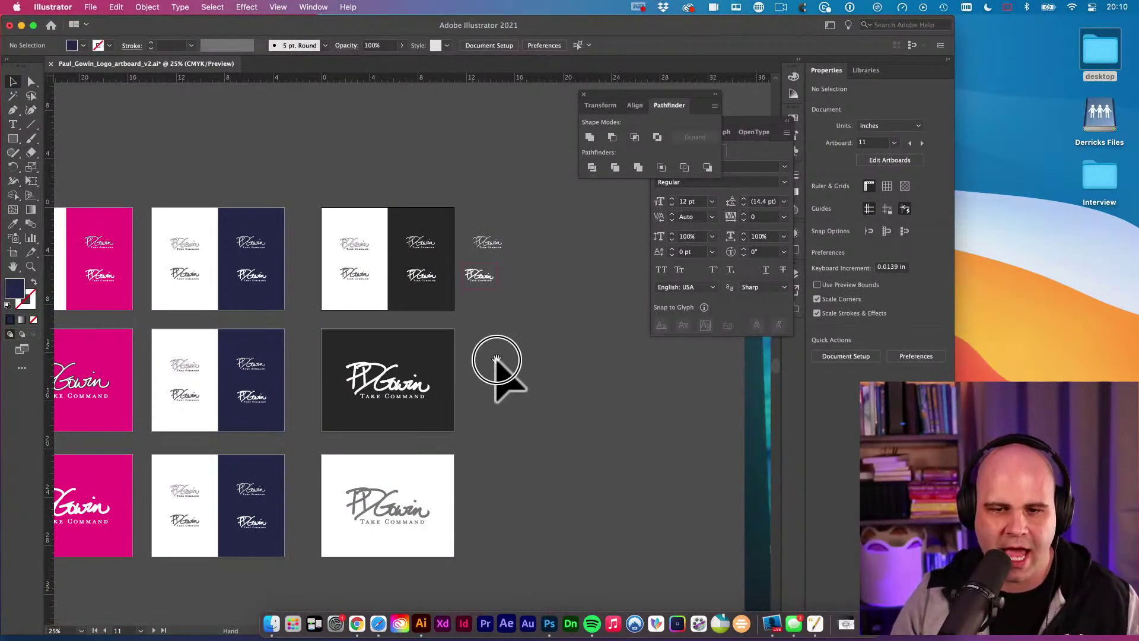
scroll(496, 365, right, 4)
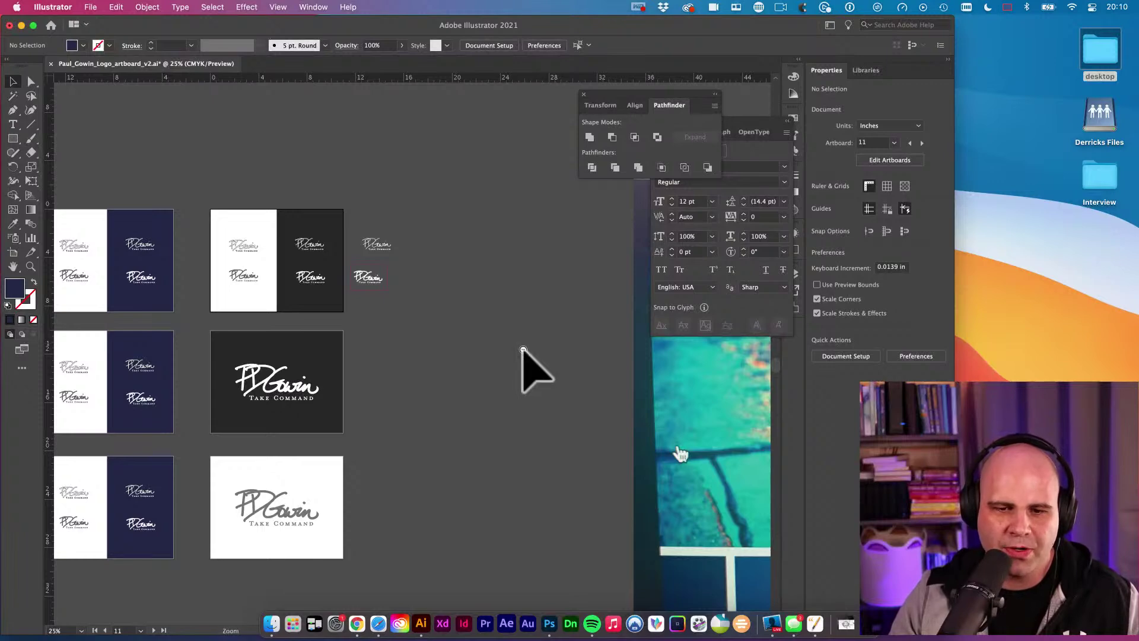
alt+super+click(542, 394)
alt+super+click(669, 453)
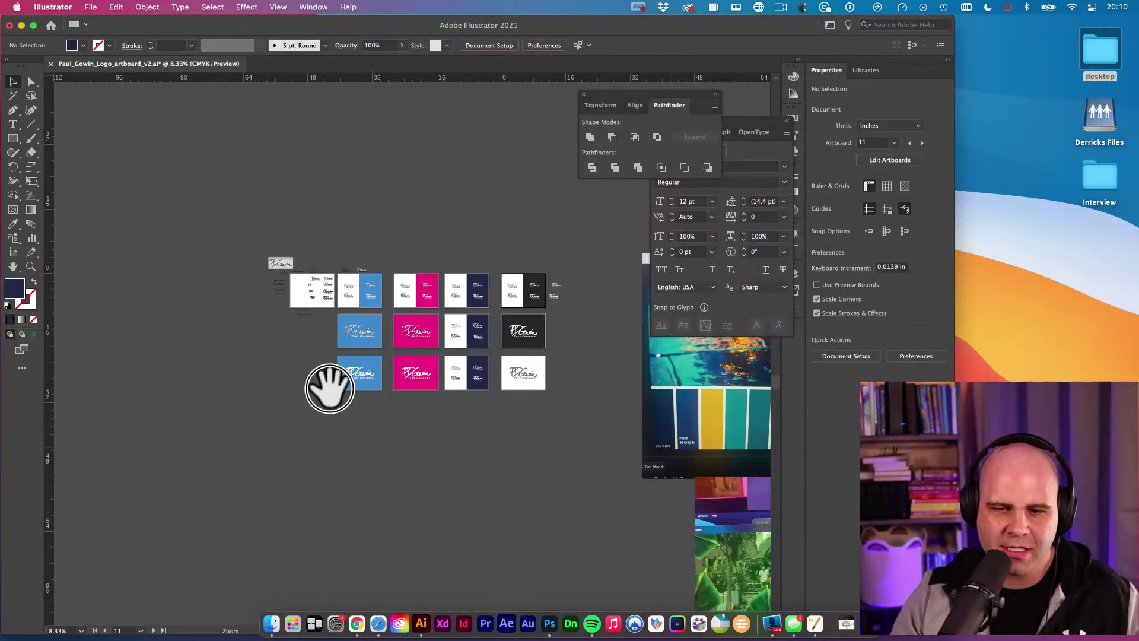
drag(702, 427, 397, 346)
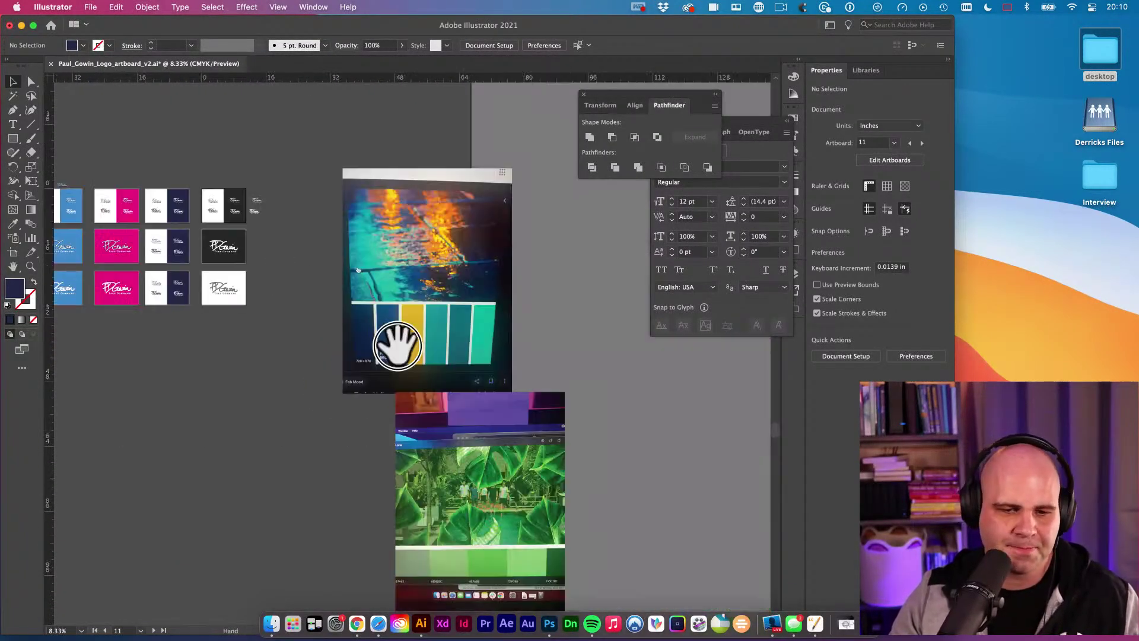
scroll(516, 386, down, 5)
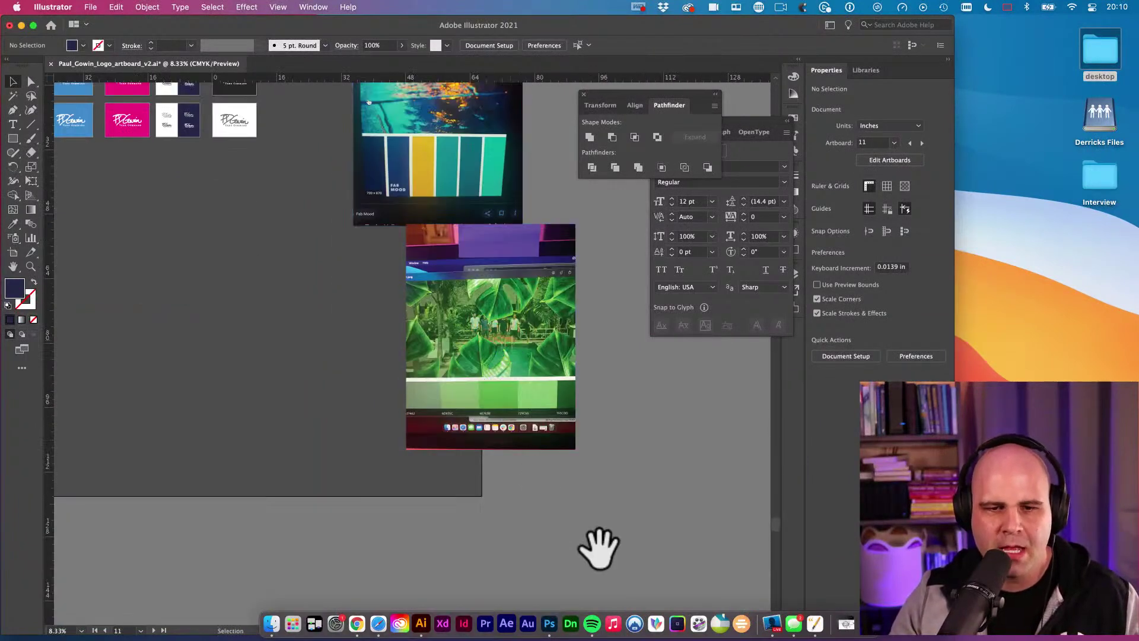
scroll(572, 496, up, 5)
scroll(572, 496, left, 4)
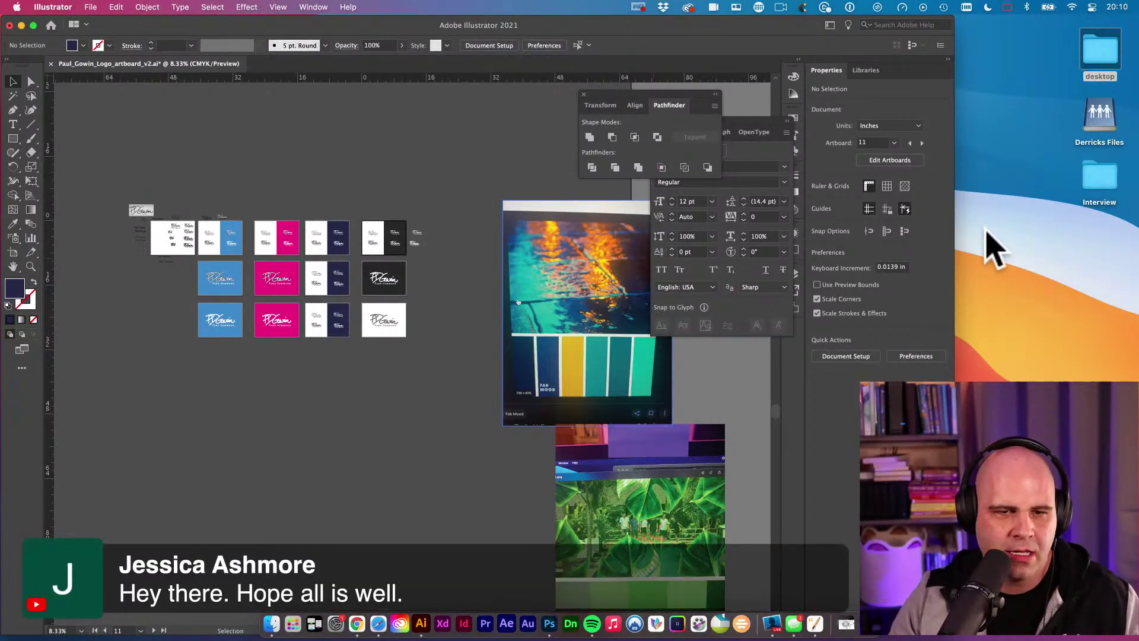
Step: Draw a navy square of about 4.63 in below the blue artboards, aligned with their left edge
key(super+space)
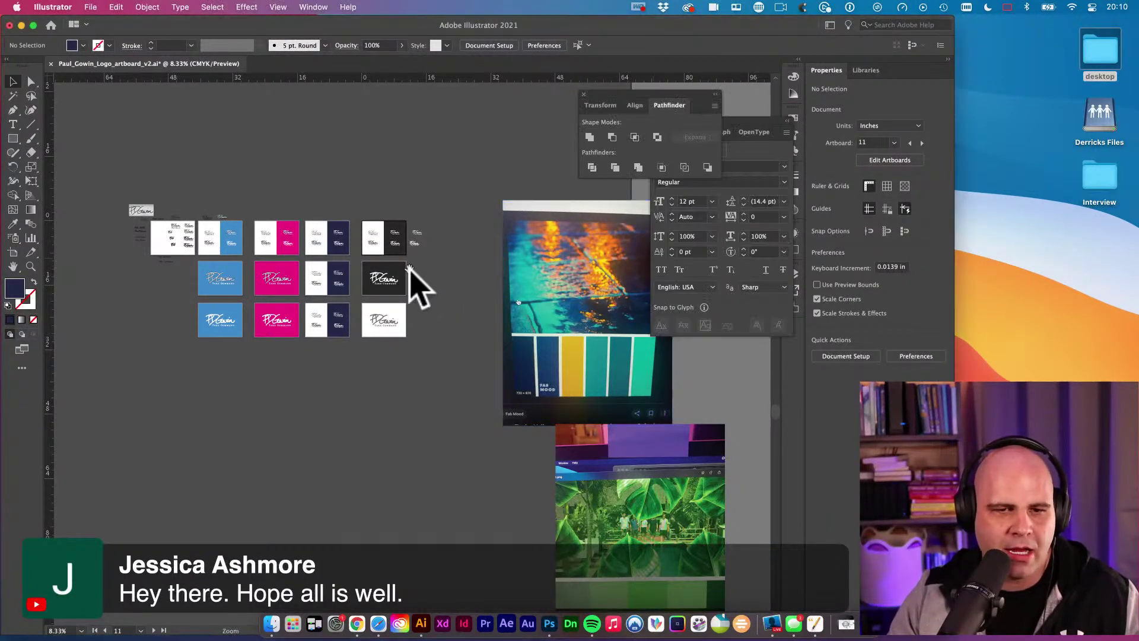
click(410, 272)
scroll(394, 351, down, 5)
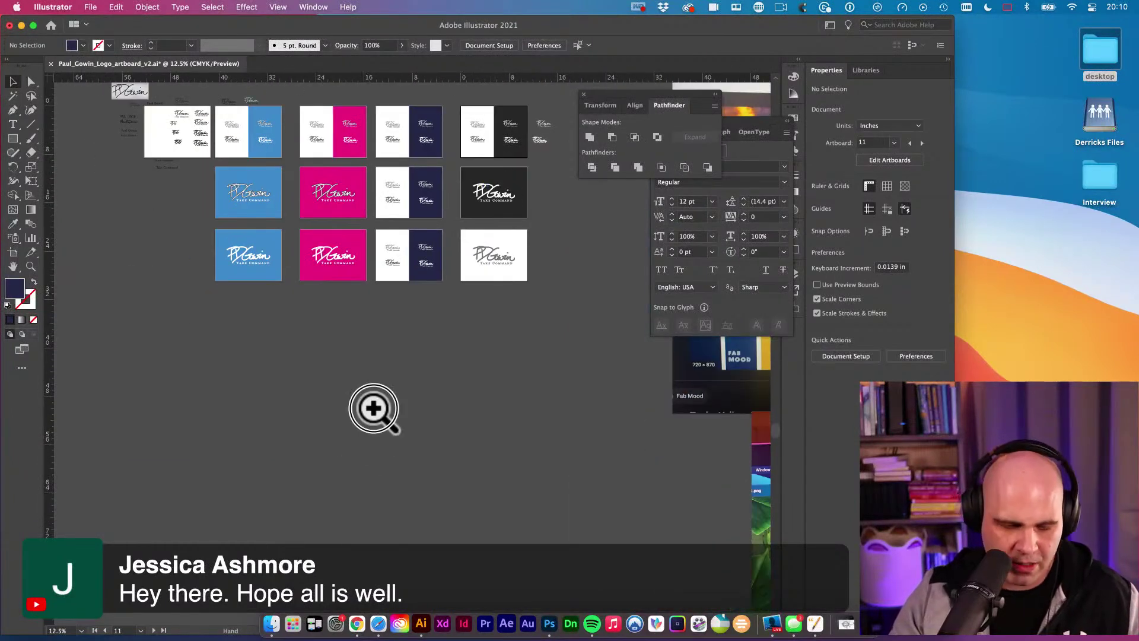
key(m)
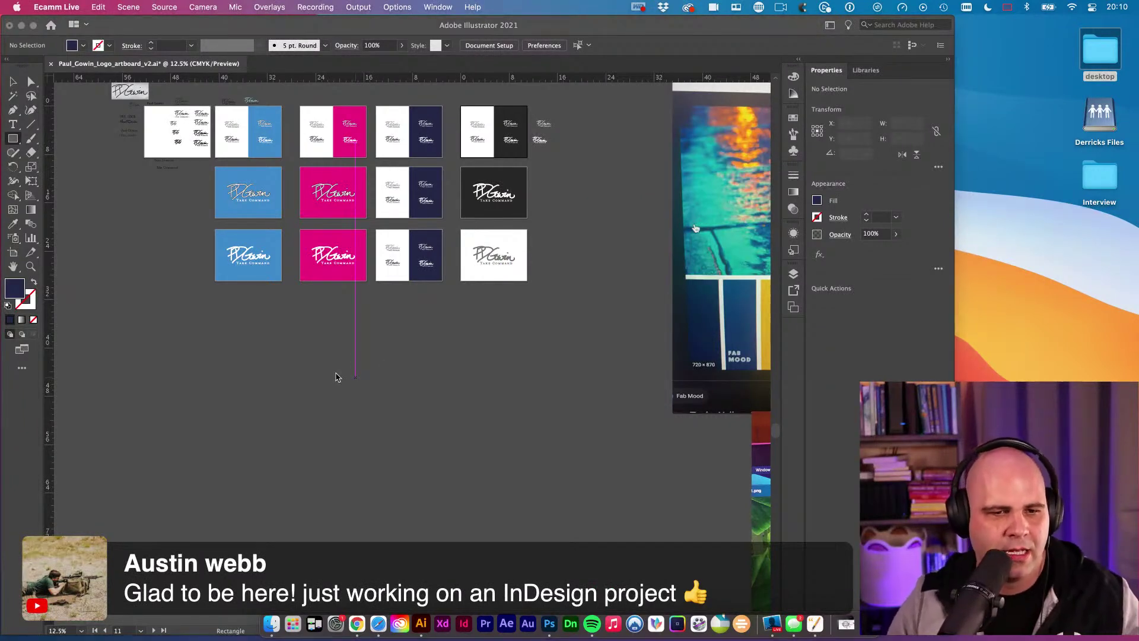
click(219, 349)
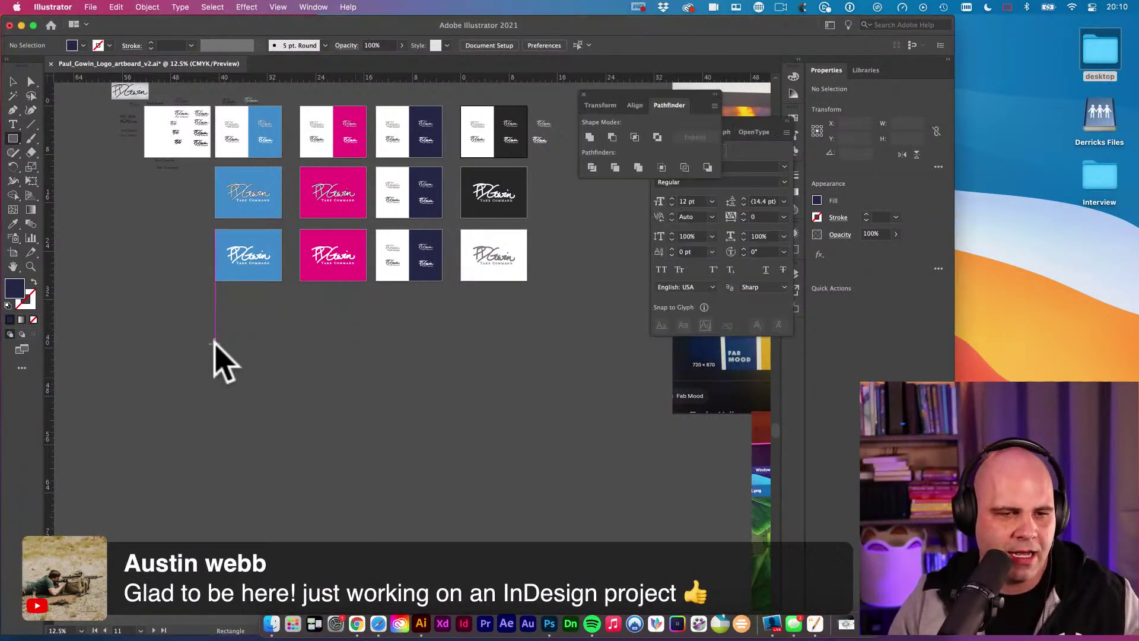
drag(215, 342, 244, 370)
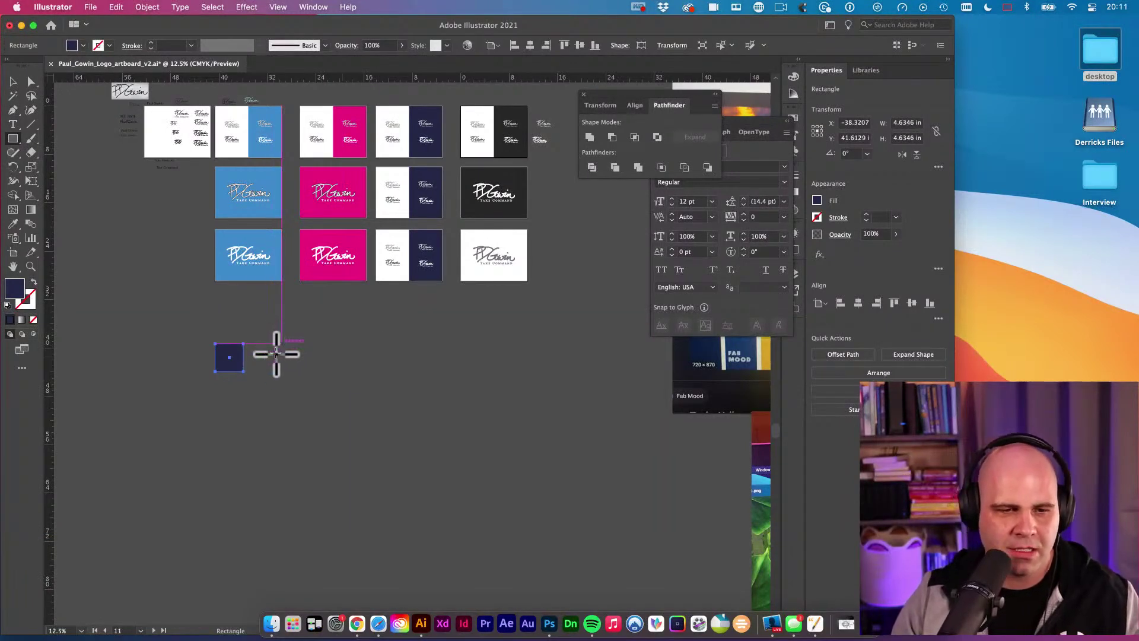
Step: Delete the navy square drawn below the blue artboards
key(v)
key(Delete)
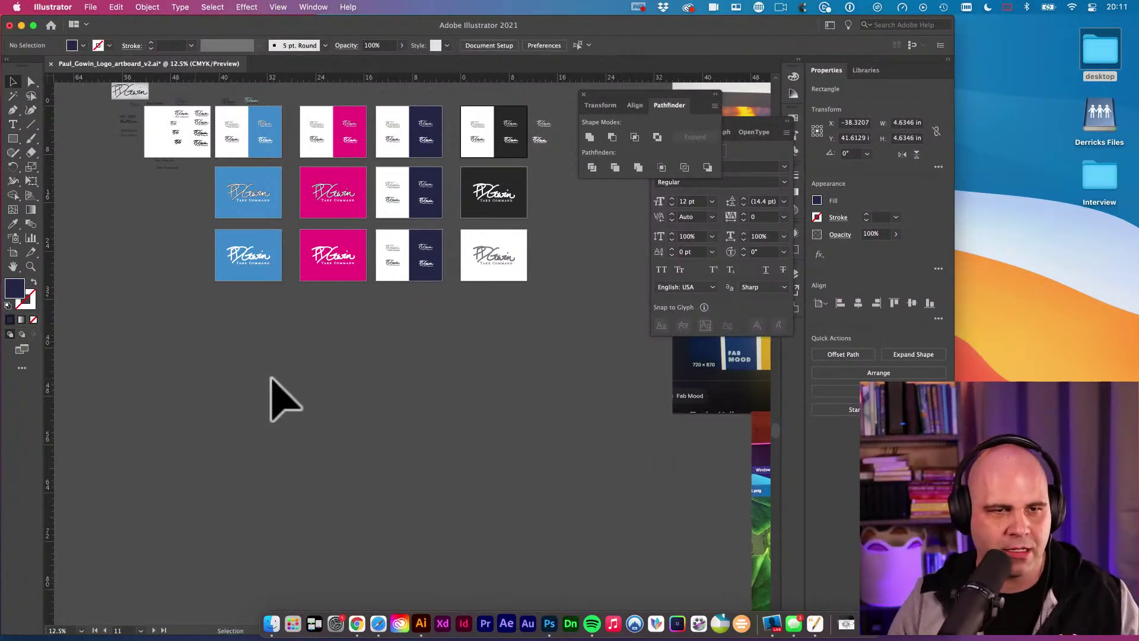
click(284, 362)
scroll(285, 362, left, 5)
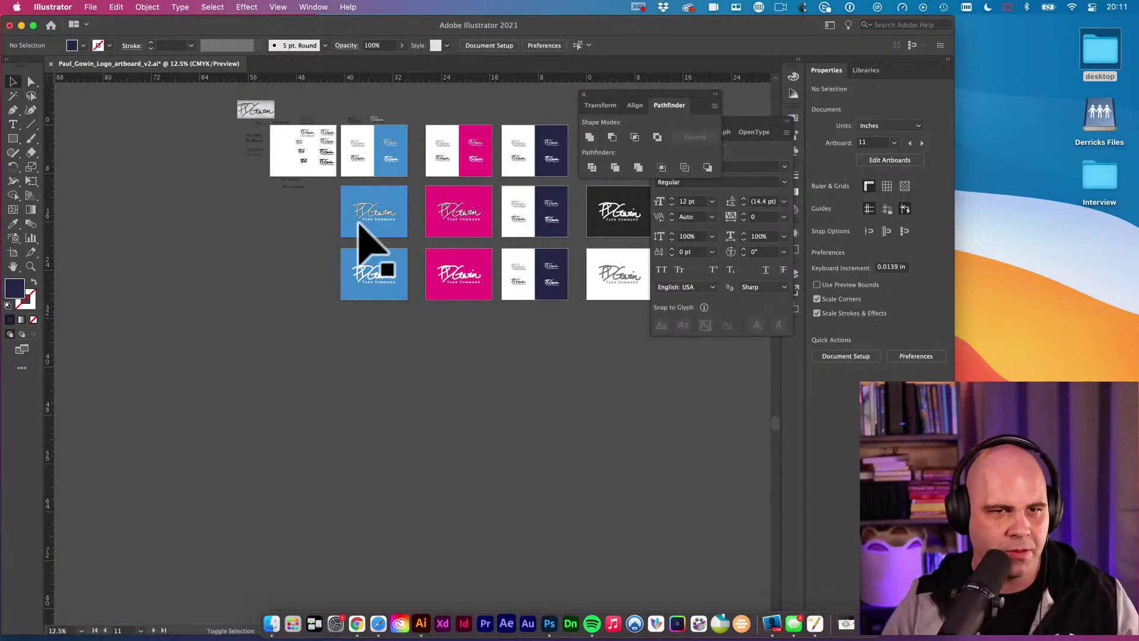
Step: Duplicate the first logo artboard with its artwork into the empty area below the existing artboards
key(shift+o)
click(315, 322)
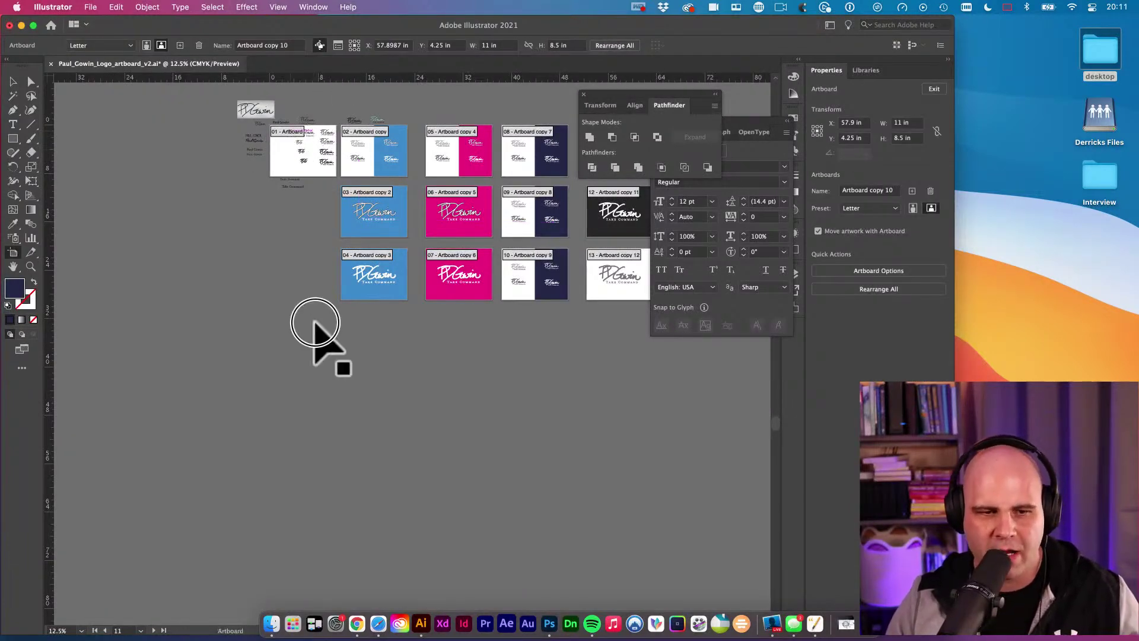
drag(315, 322, 336, 353)
key(Escape)
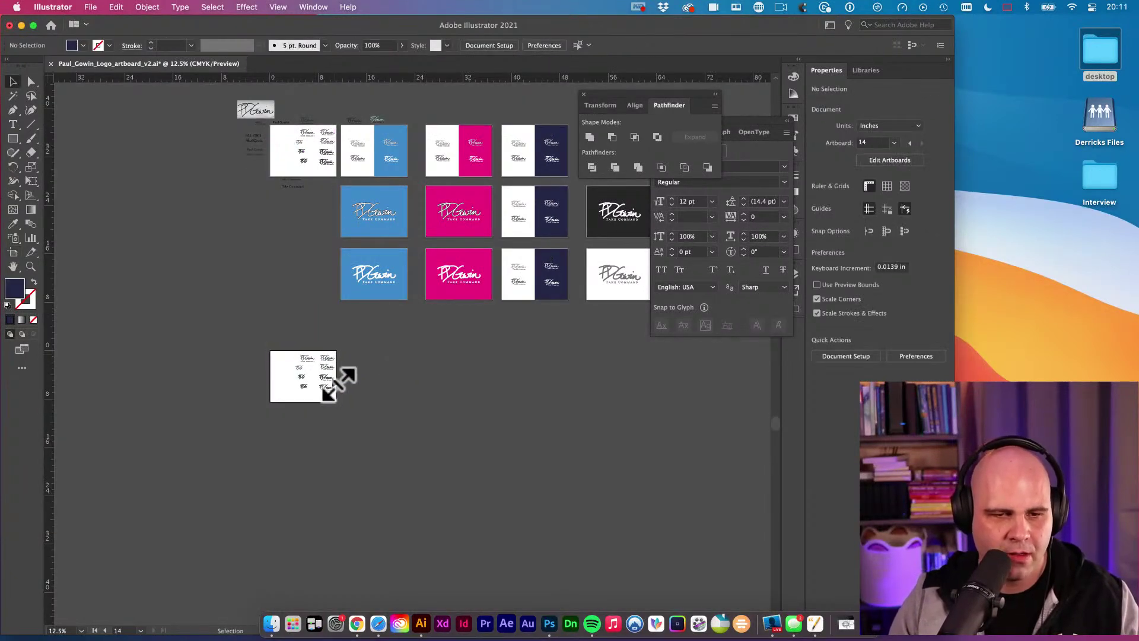
drag(356, 394, 440, 423)
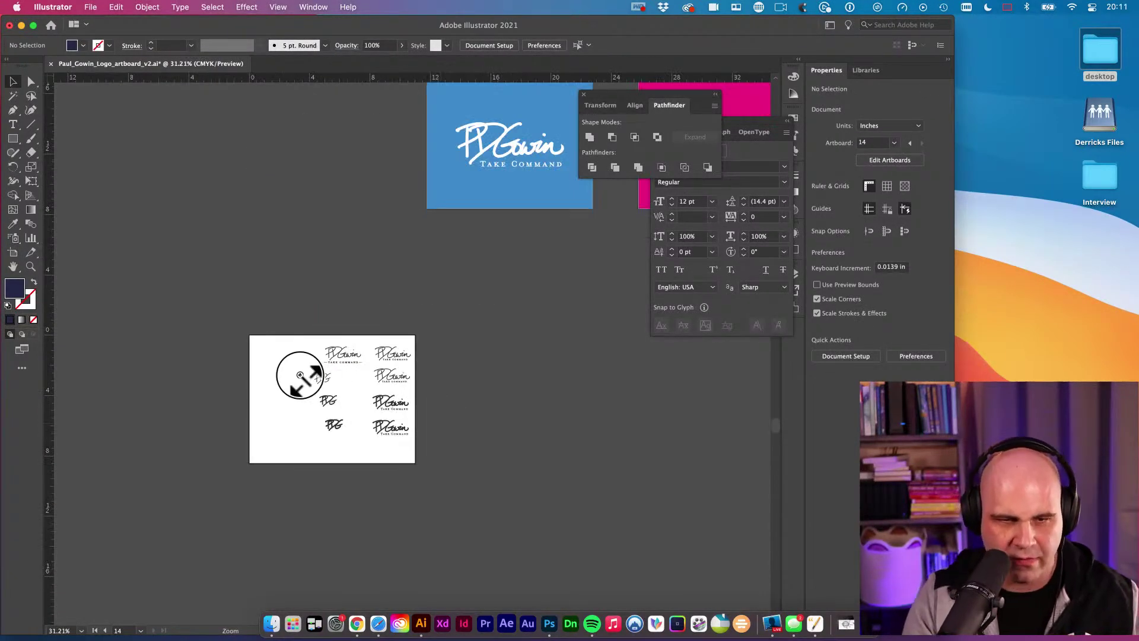
scroll(301, 370, left, 5)
Step: Launch the Visualize app to display keystrokes on screen, and close its settings window
key(super+space)
text(v)
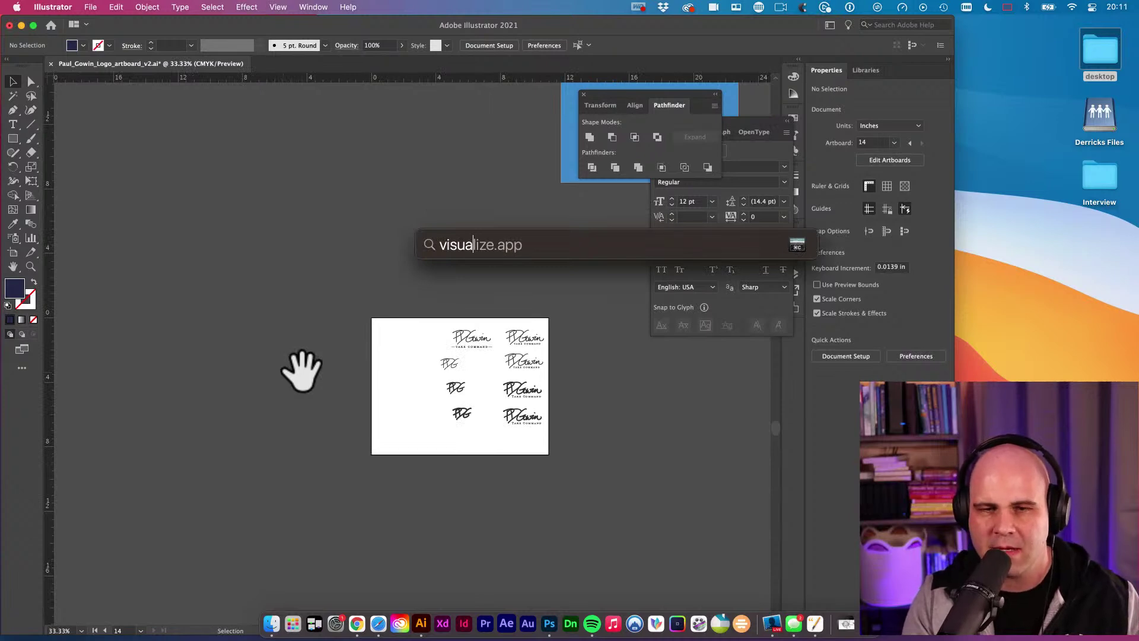
text(isua)
key(Return)
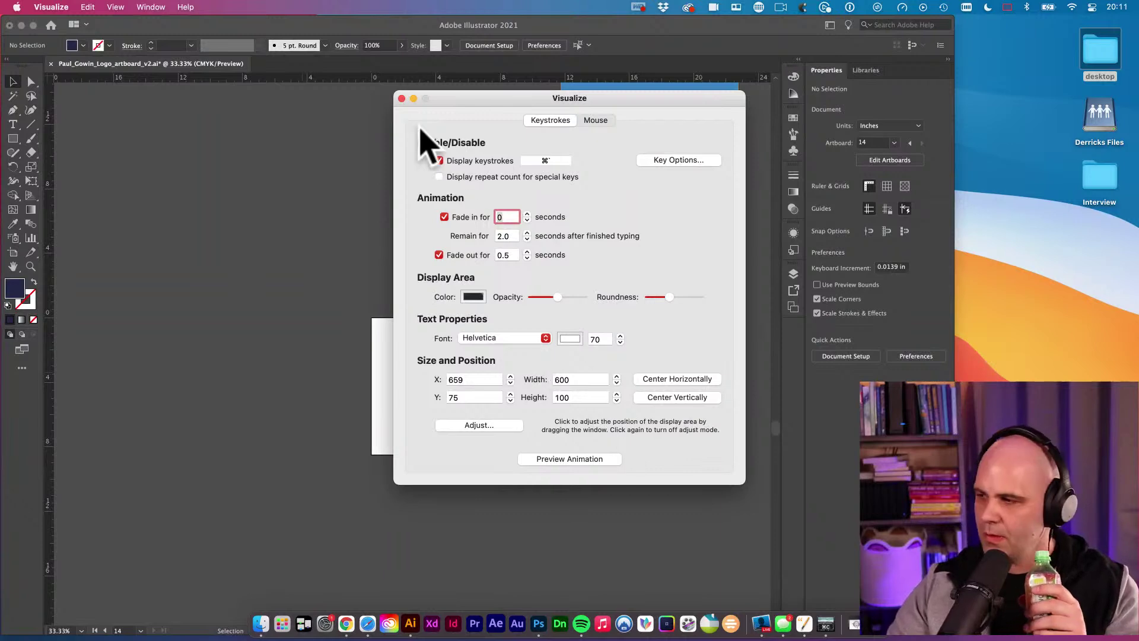
click(402, 99)
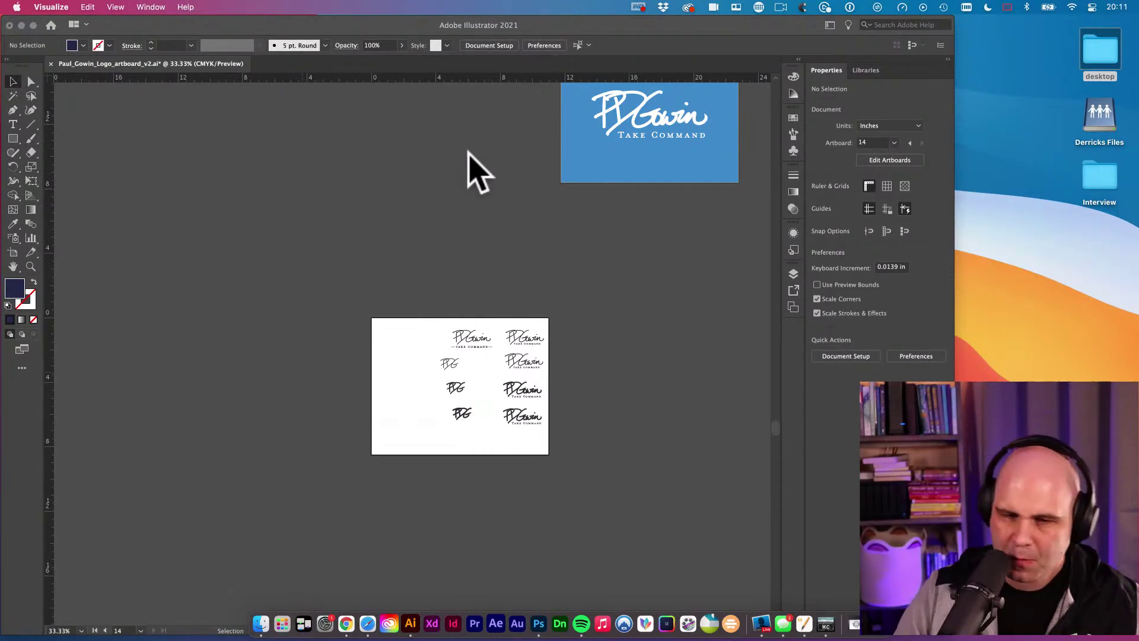
Step: Delete all logo artwork from the duplicated artboard so it is blank
click(403, 324)
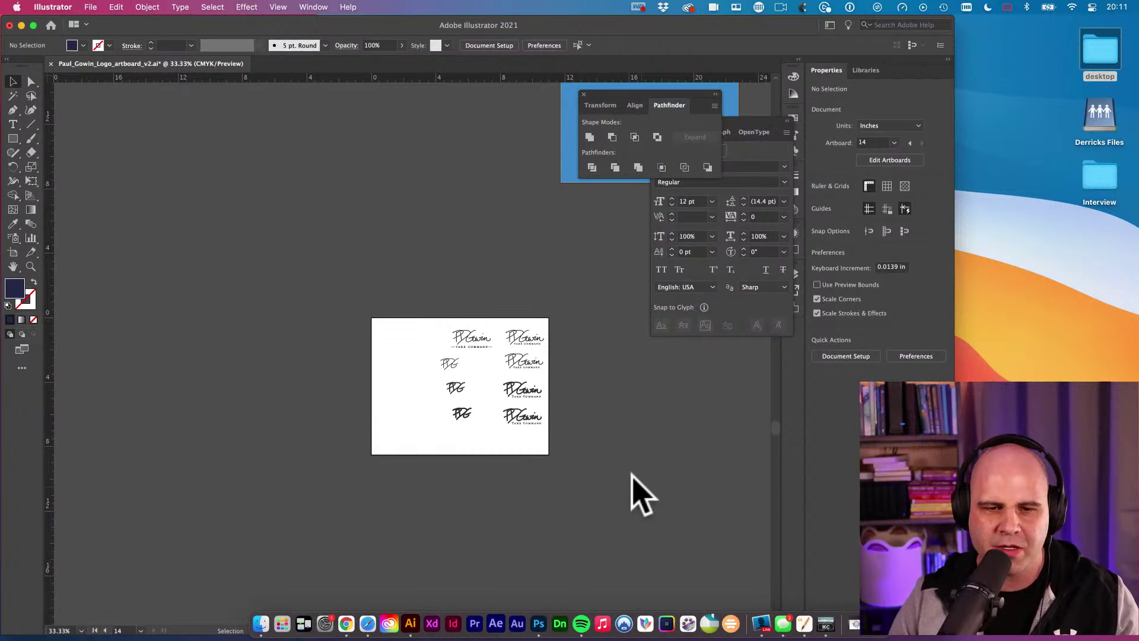
drag(415, 331, 590, 473)
key(BackSpace)
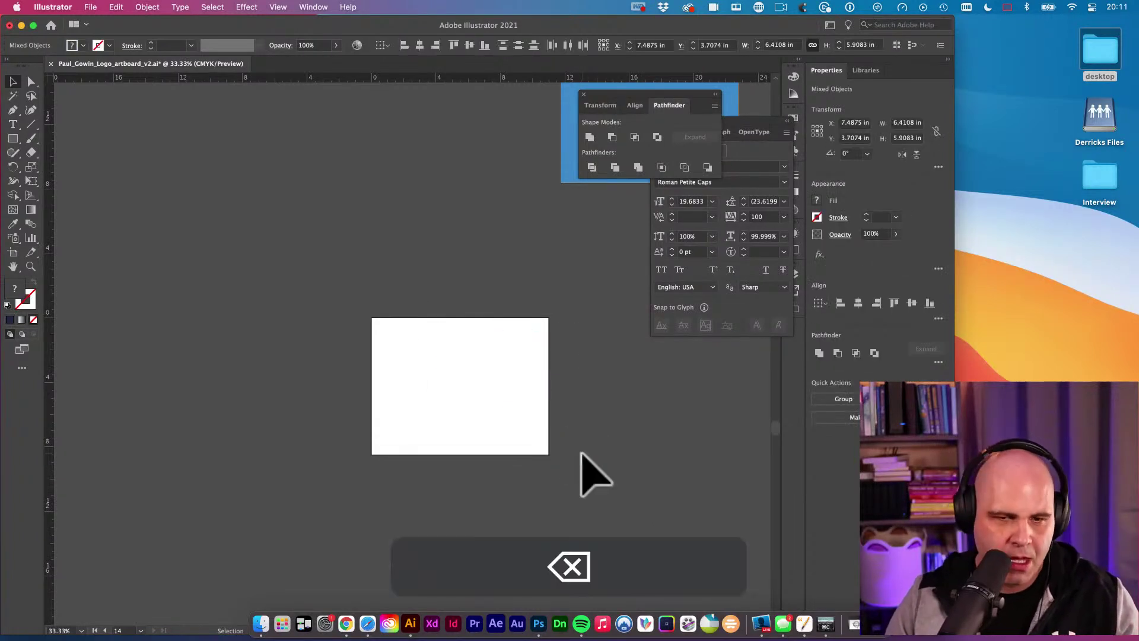
Step: Draw a navy square of about 0.57 in near the upper-left corner of the blank artboard
super+click(472, 430)
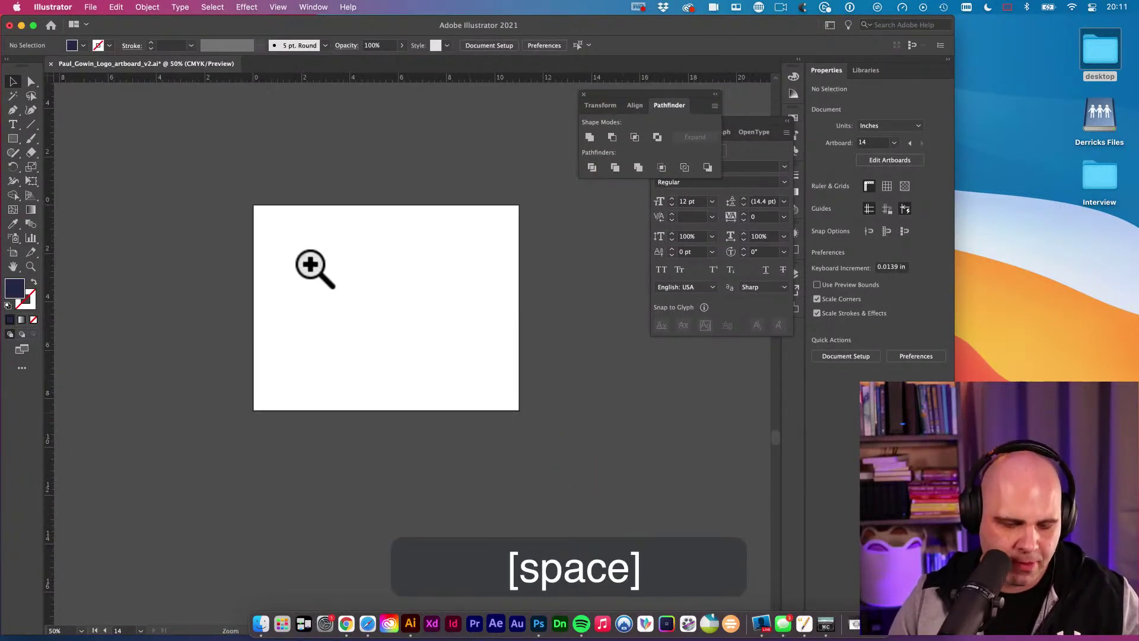
key(m)
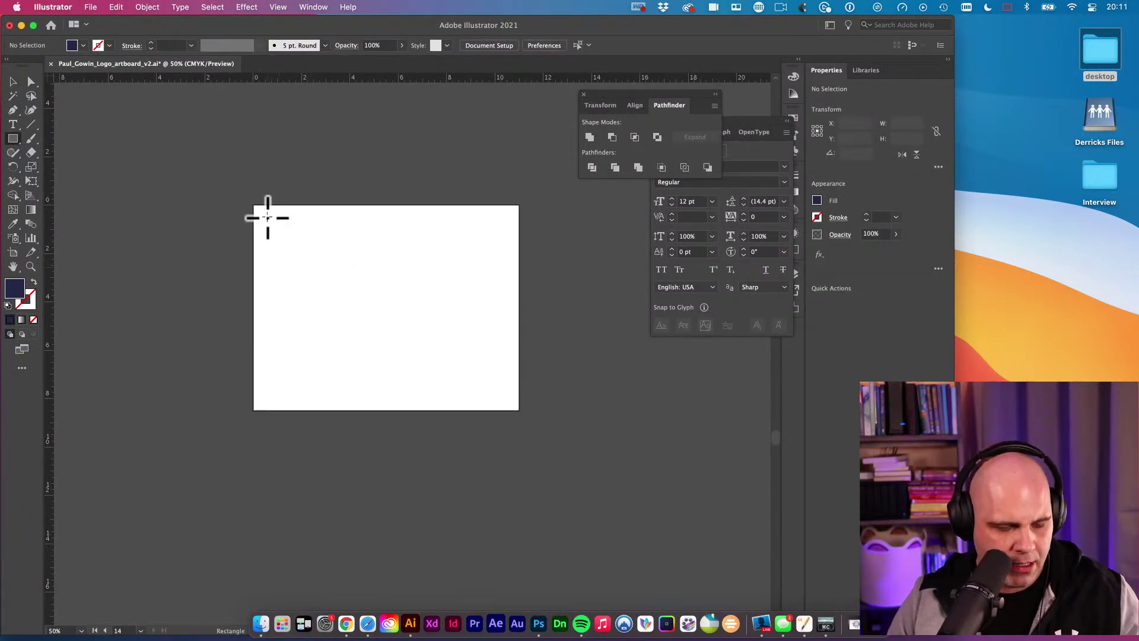
drag(268, 218, 280, 231)
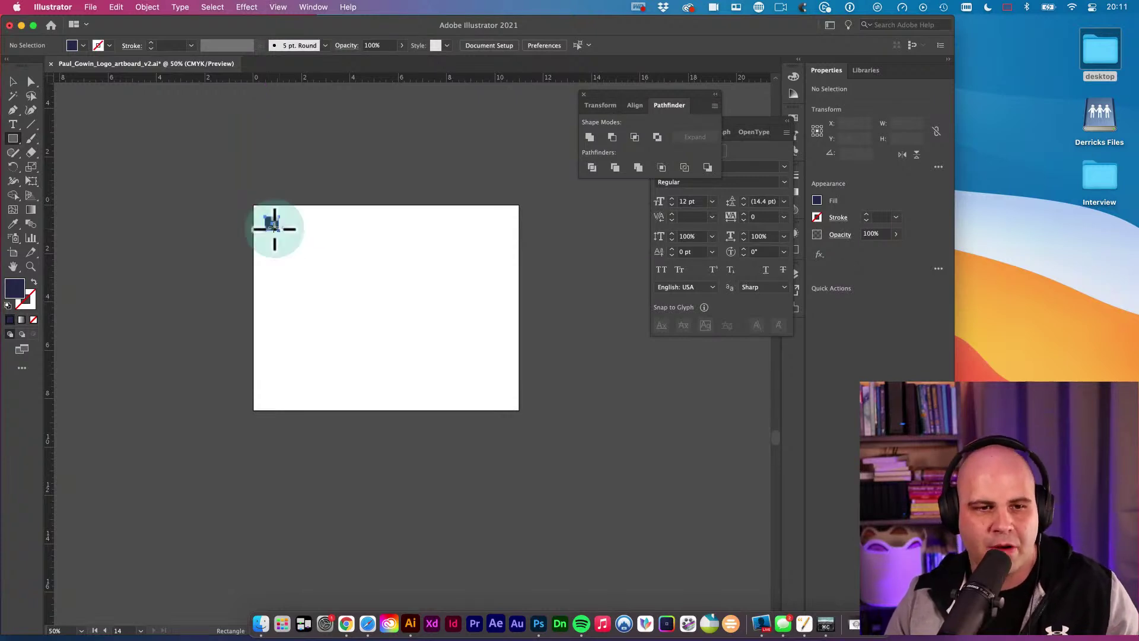
Step: Draw a horizontal bar of about 1.44 by 0.19 in and a vertical bar of about 0.22 by 1.59 in beside the square
super+click(292, 236)
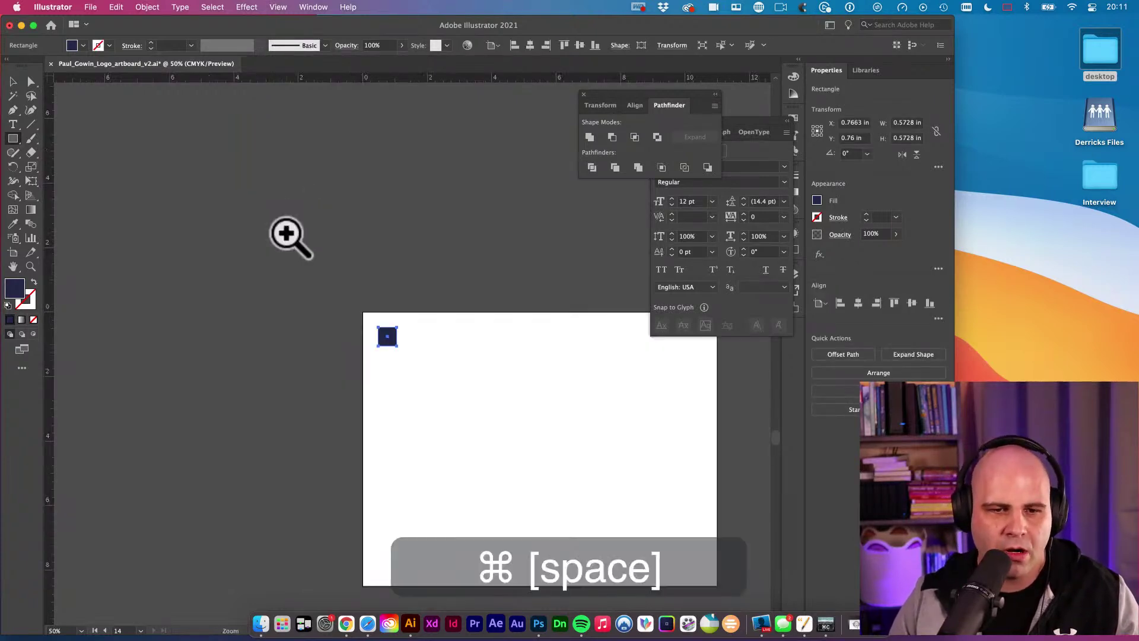
key(v)
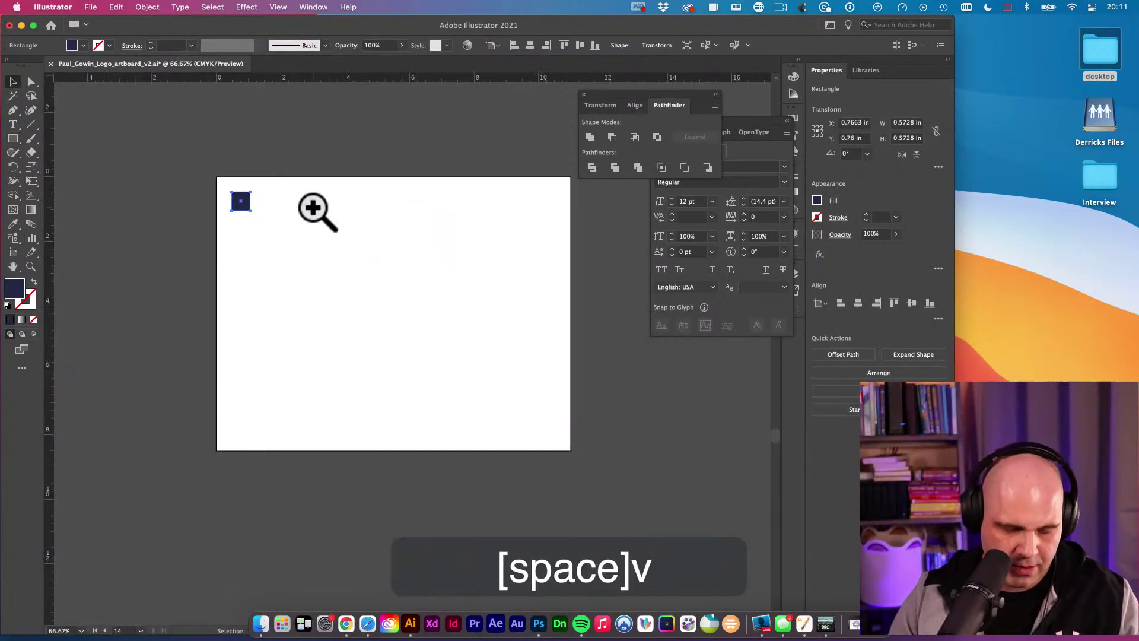
key(m)
drag(285, 192, 332, 198)
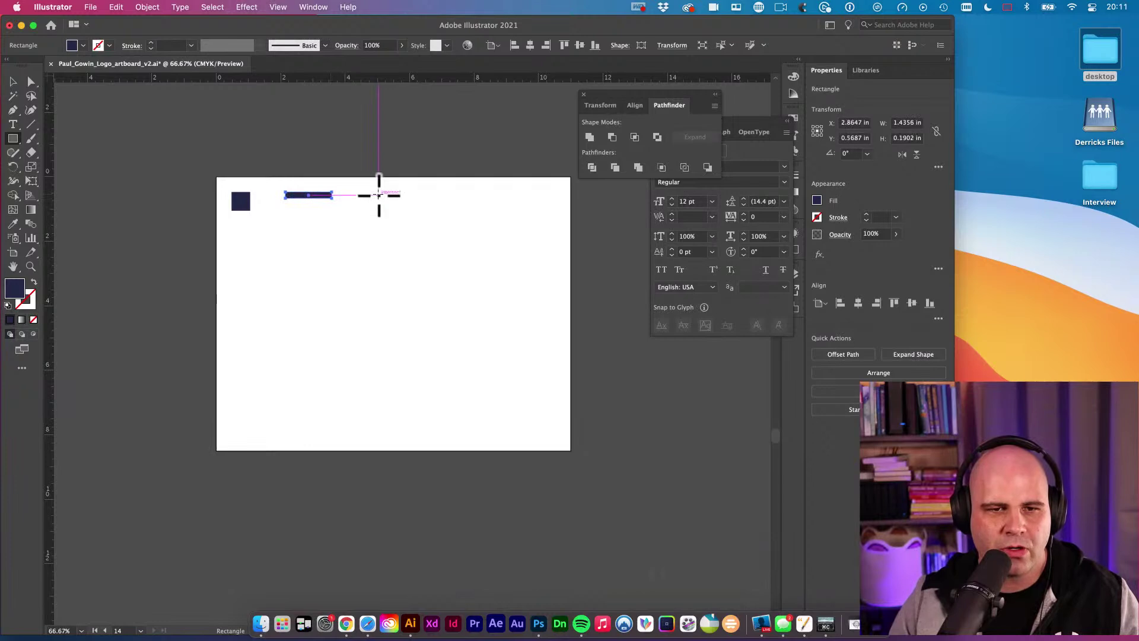
drag(379, 195, 387, 246)
key(v)
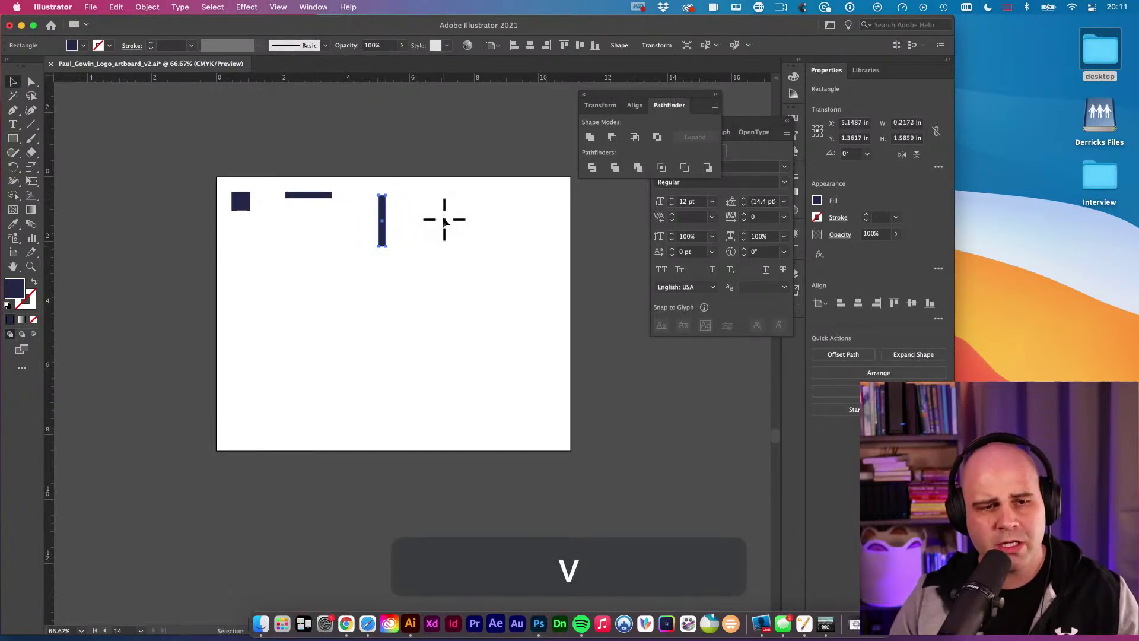
click(254, 241)
Step: Copy the square straight down to a Y position of about 1.58 in, and check the Smart Guides setting
super+click(254, 237)
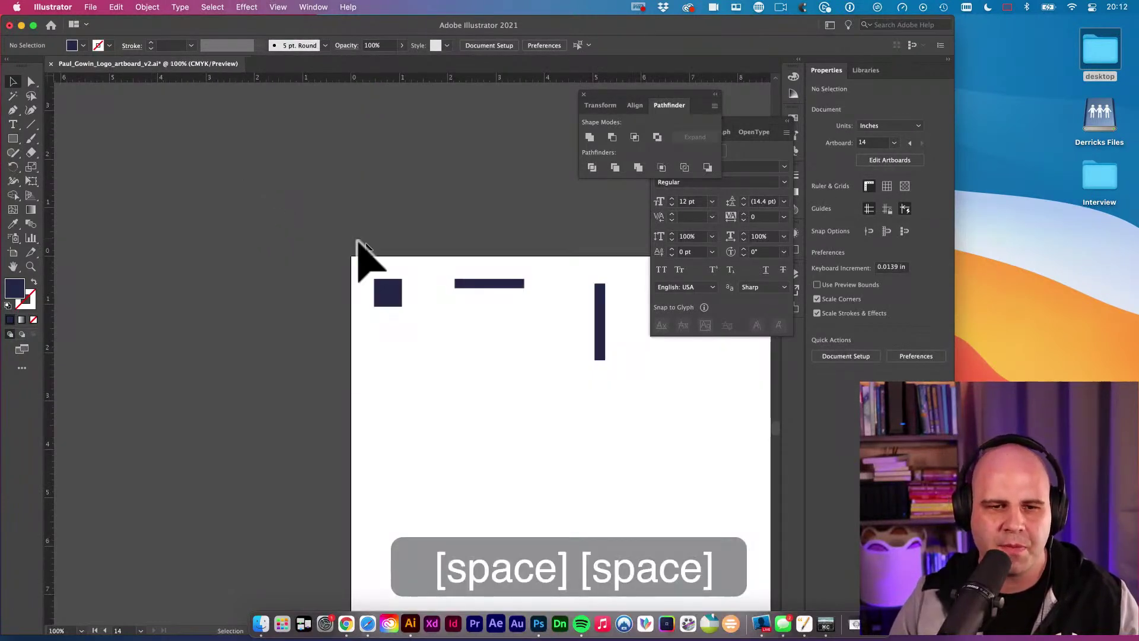
key(space)
click(331, 178)
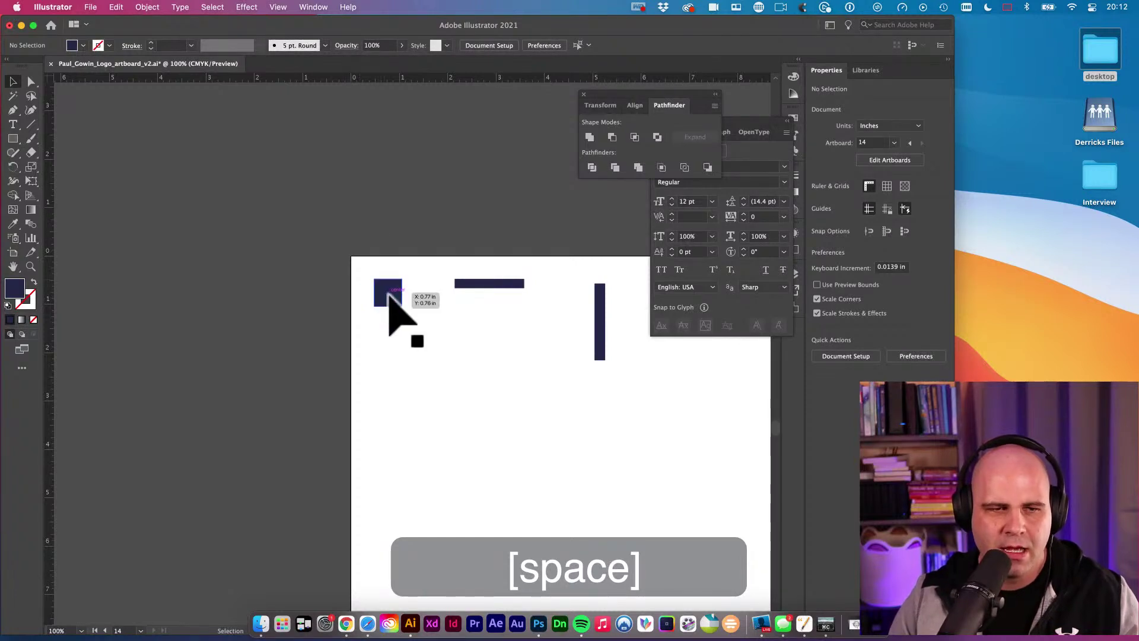
click(388, 295)
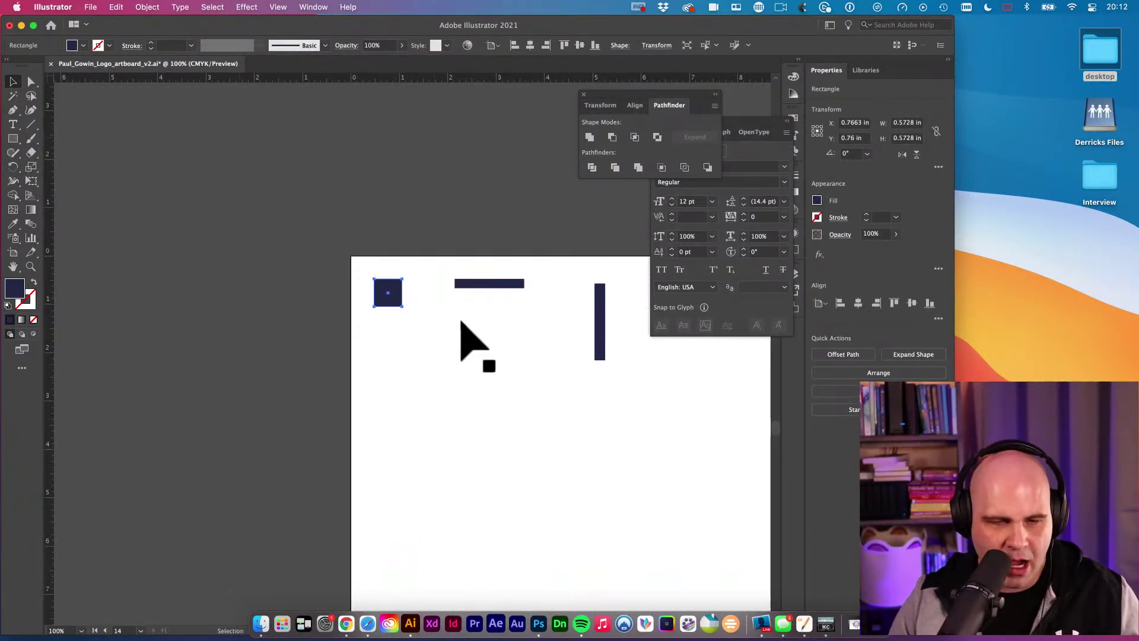
drag(396, 292, 397, 333)
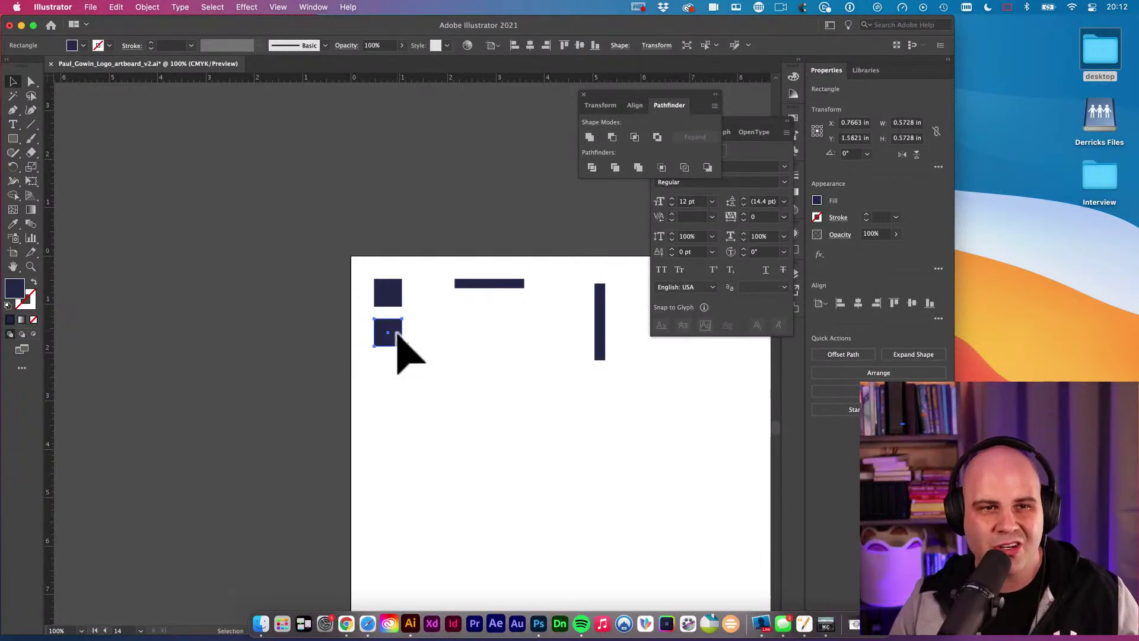
click(313, 7)
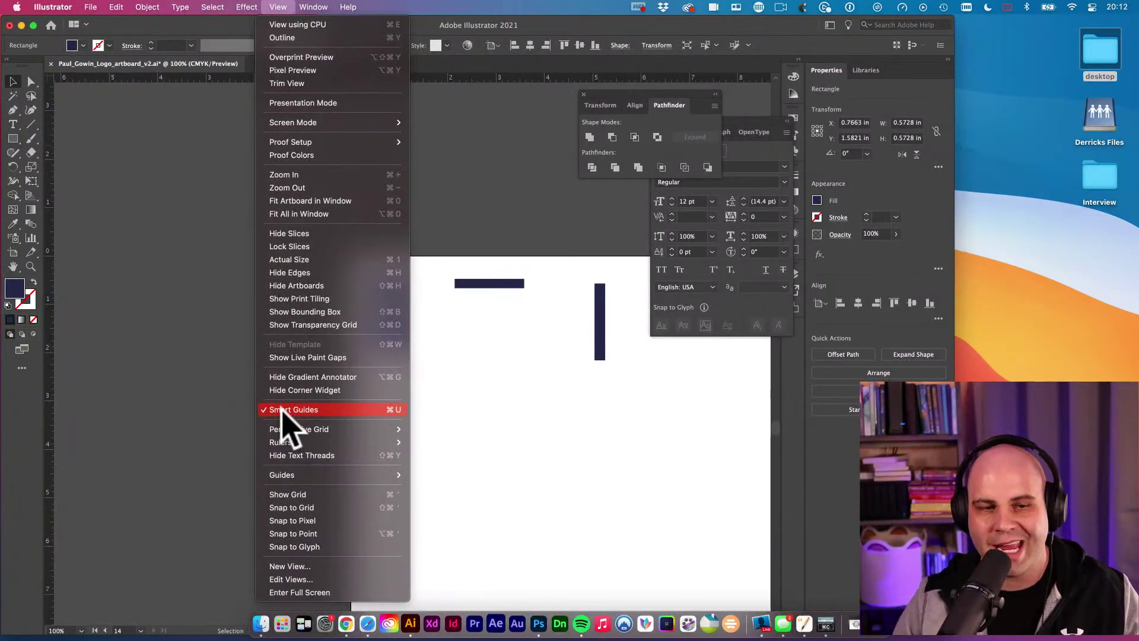
click(470, 215)
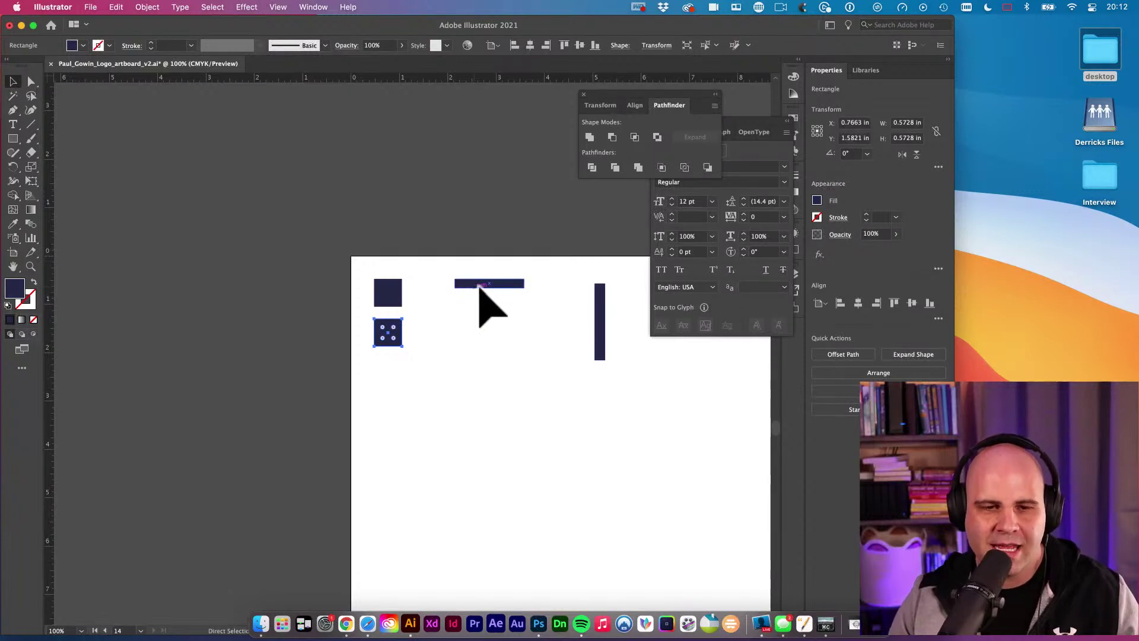
Step: Repeat the copy transformation to extend the column to seven evenly spaced squares
key(super+d)
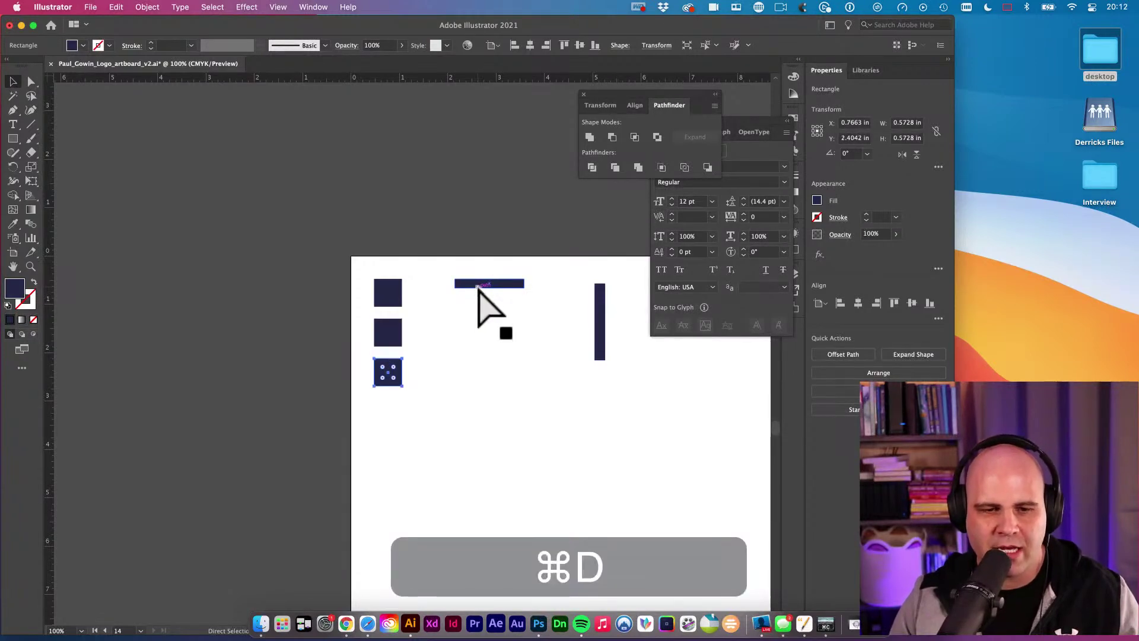
key(super+d)
key(super+d)
key(super+d)
key(space)
drag(491, 305, 483, 287)
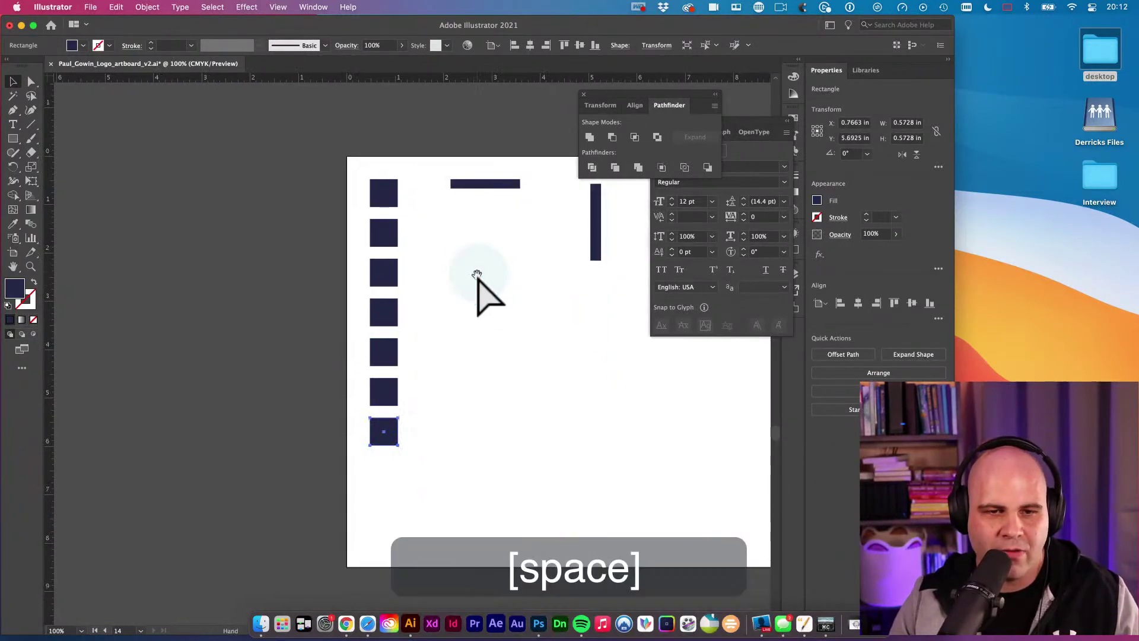
Step: Delete the three lowest squares from the column, keeping four
key(v)
drag(355, 350, 460, 478)
key(BackSpace)
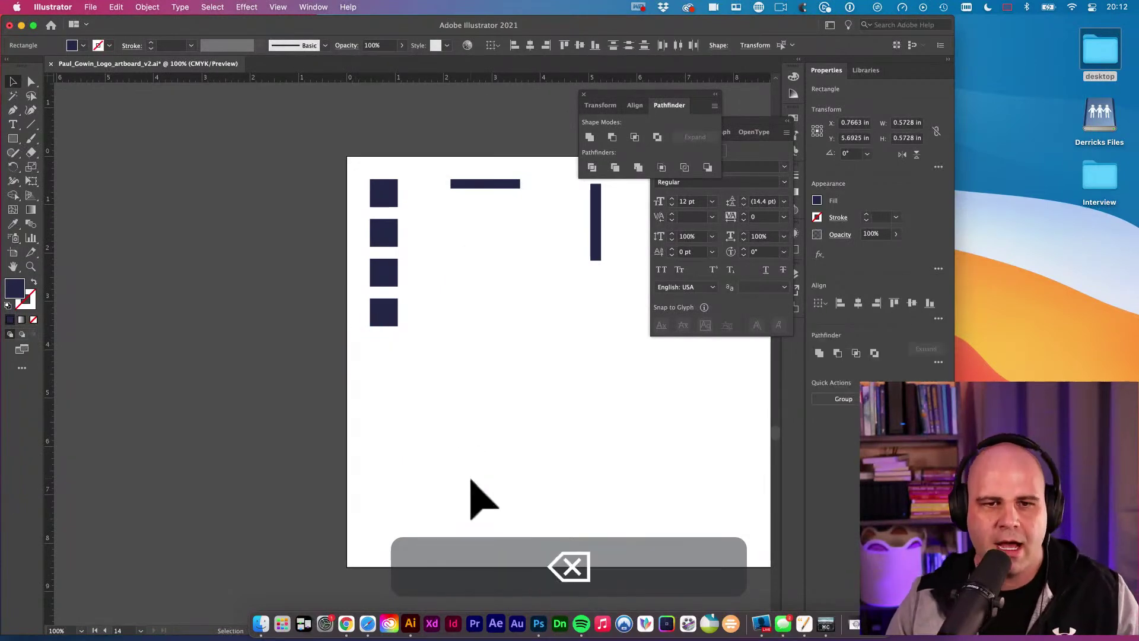
Step: Copy the horizontal bar straight down and repeat the transformation to make an evenly spaced stack of five bars
key(space)
drag(469, 186, 478, 186)
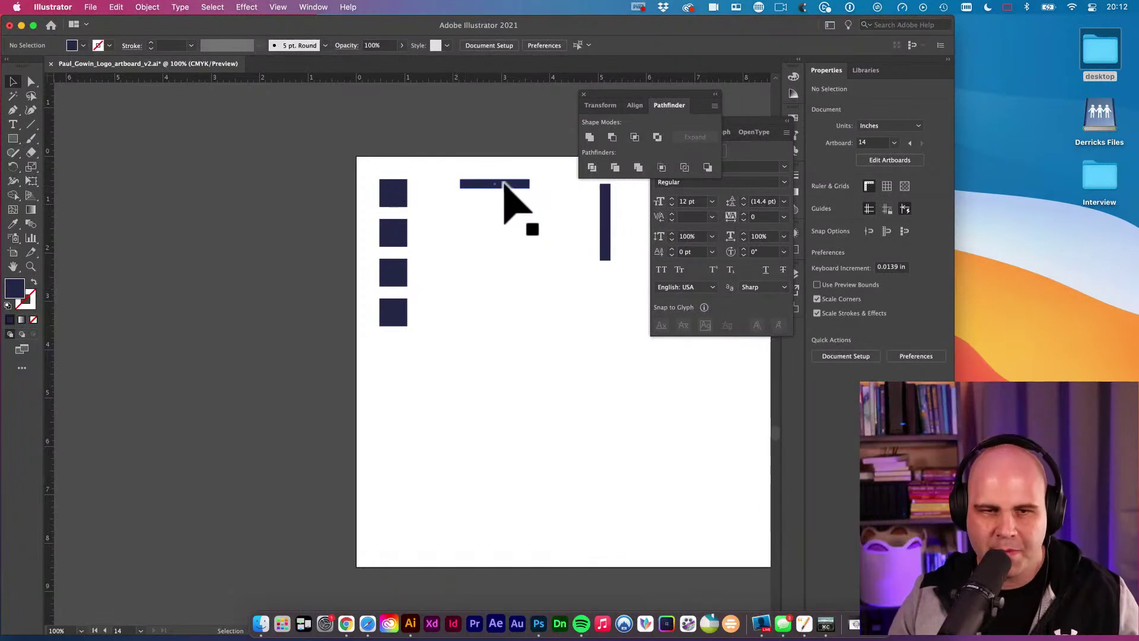
drag(509, 184, 479, 203)
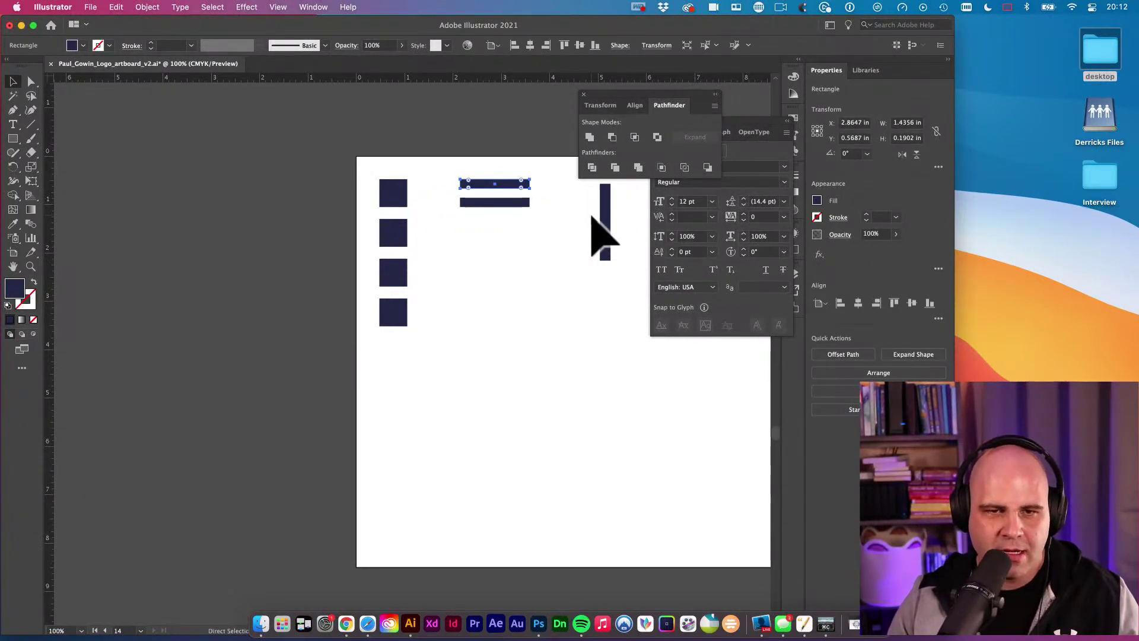
key(super+d)
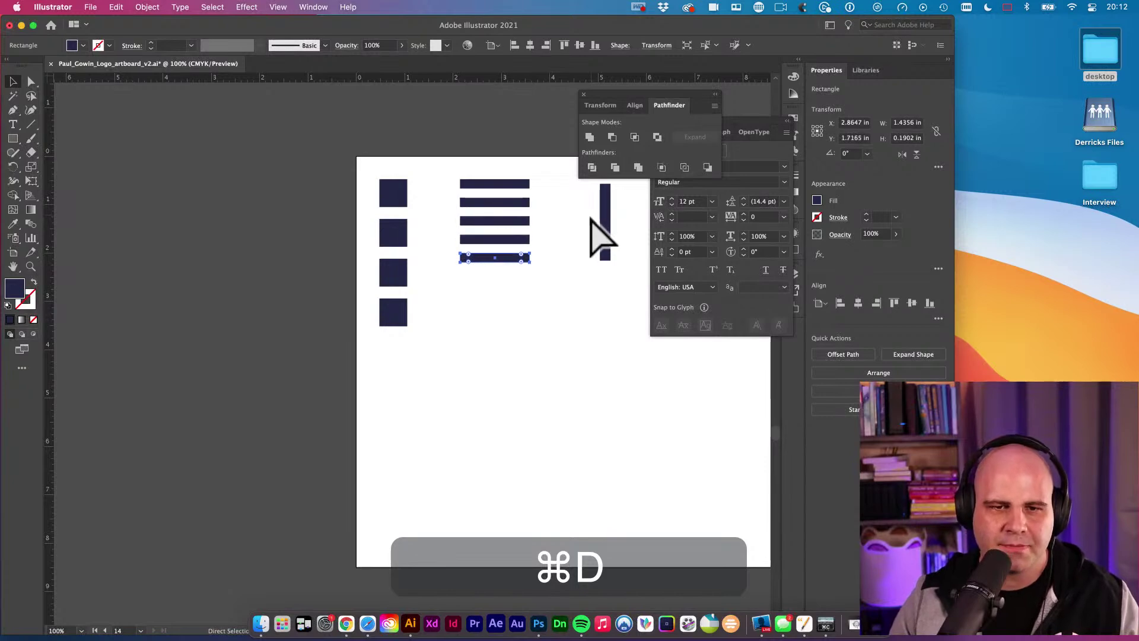
Step: Copy the vertical bar horizontally to its right, repeat the transformation to make a row of four bars, and clear the selection
key(space)
drag(550, 280, 481, 224)
key(v)
key(space)
key(super+d)
key(super+d)
key(v)
key(space)
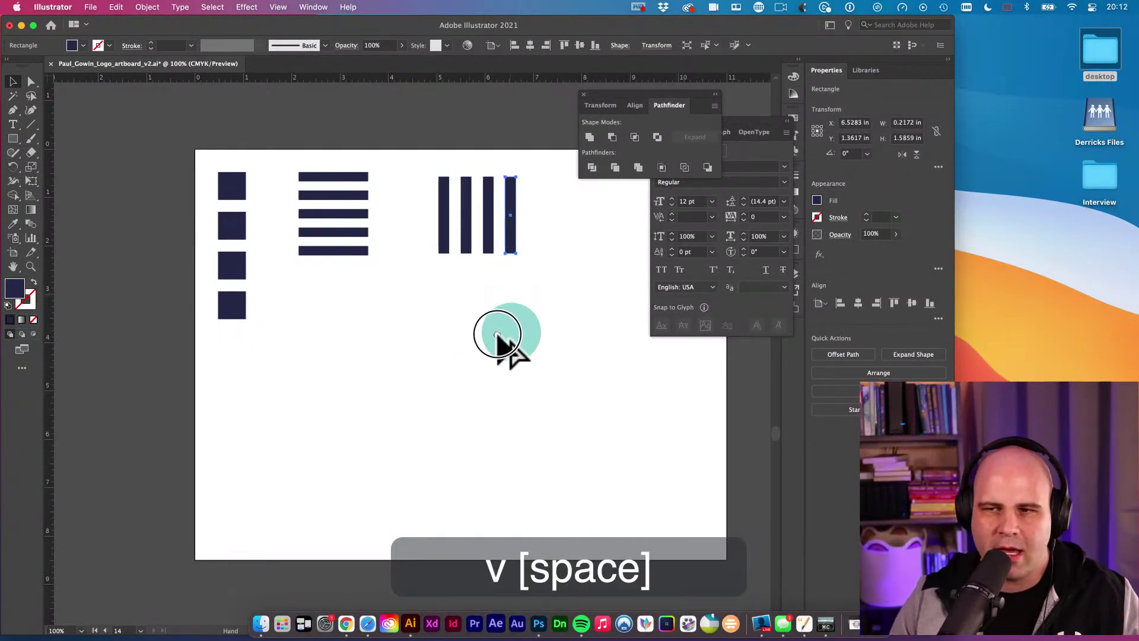
drag(498, 334, 330, 311)
key(v)
click(469, 332)
key(space)
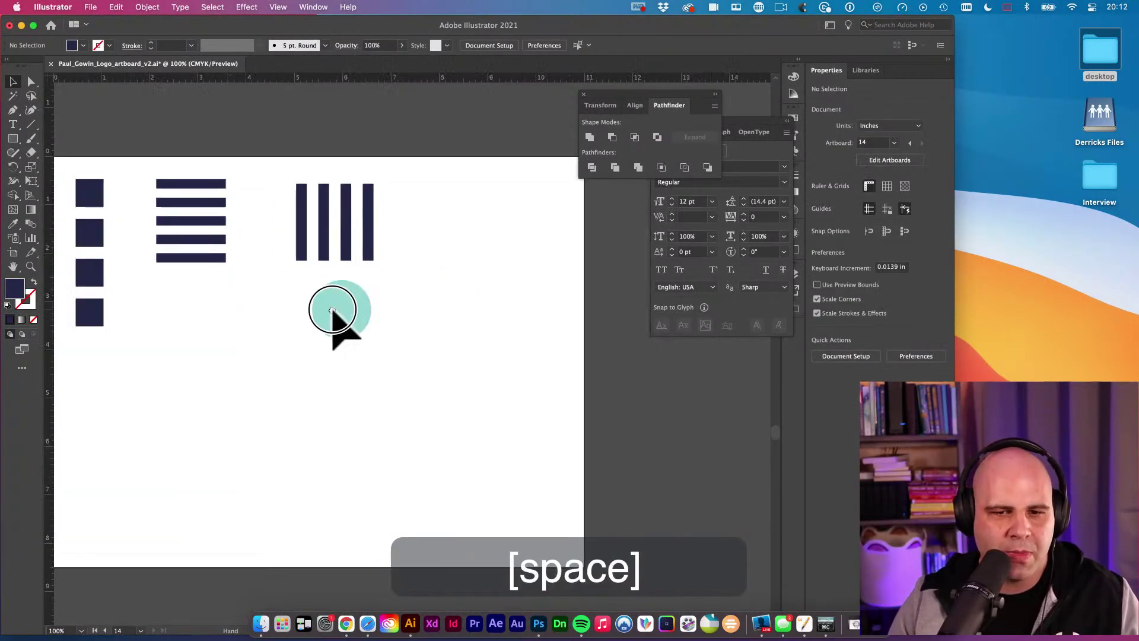
key(space)
key(v)
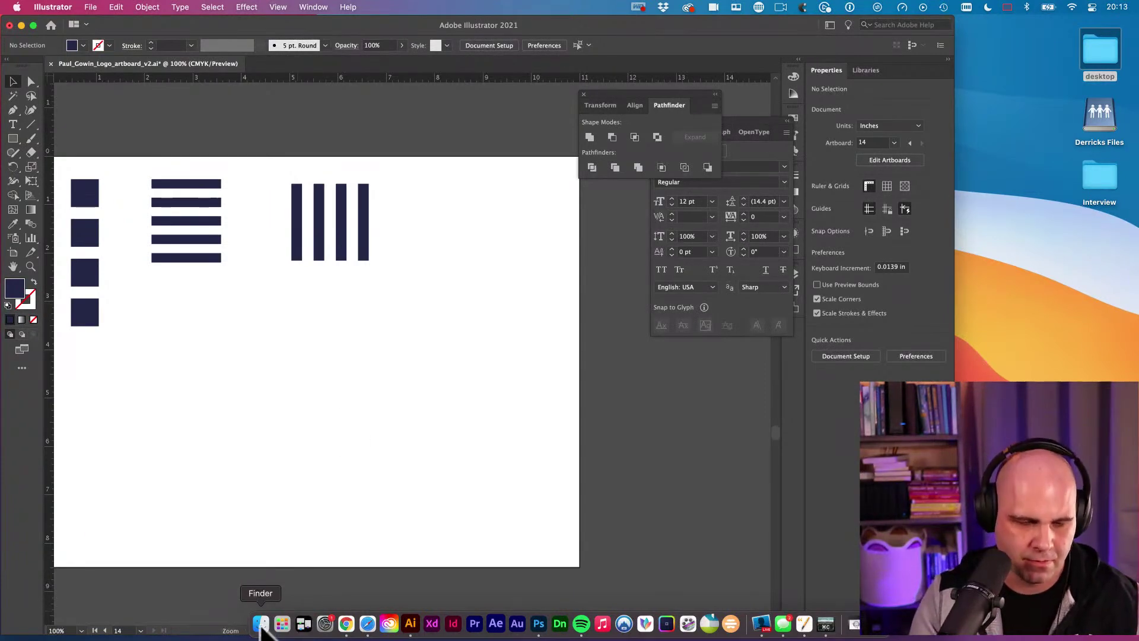
key(super+space)
text(logo)
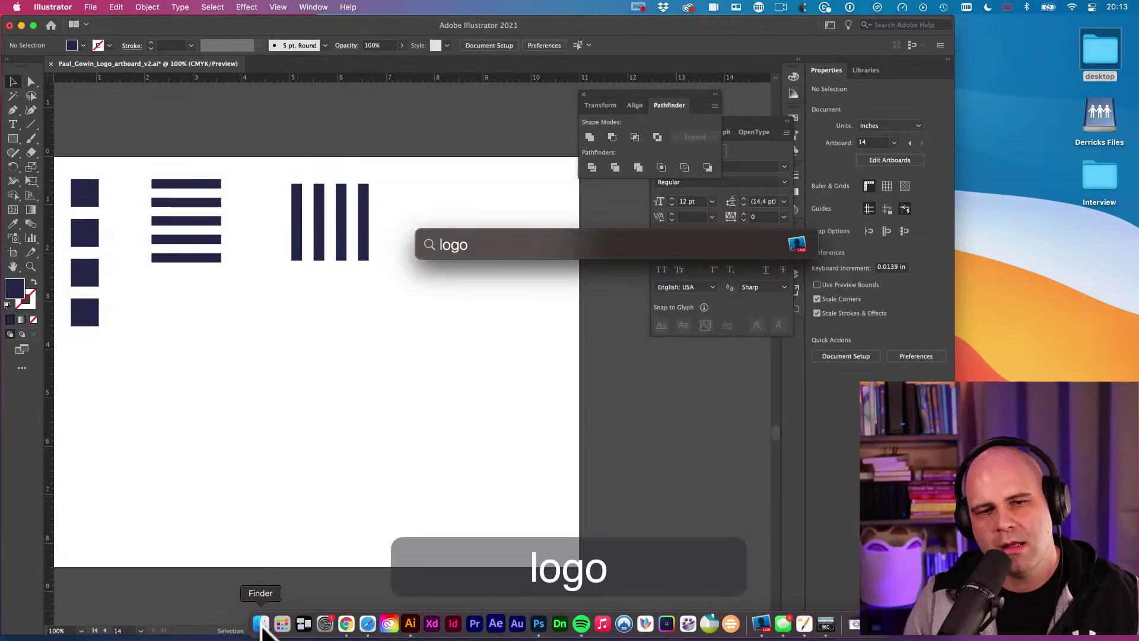
key(super+a)
key(Escape)
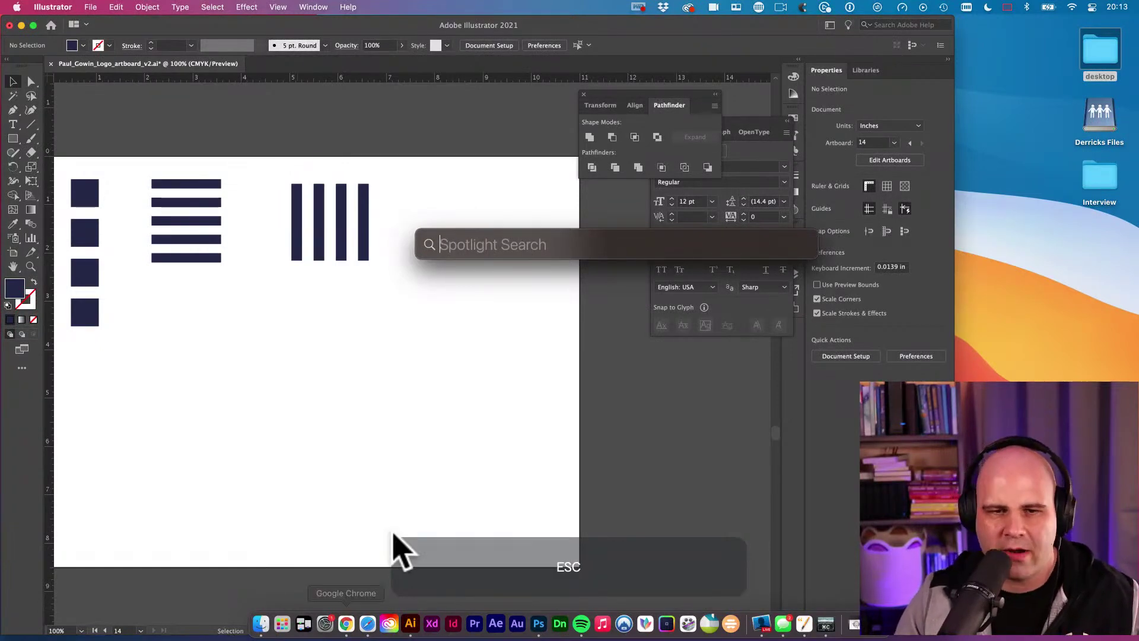
click(390, 433)
key(space)
drag(362, 381, 468, 377)
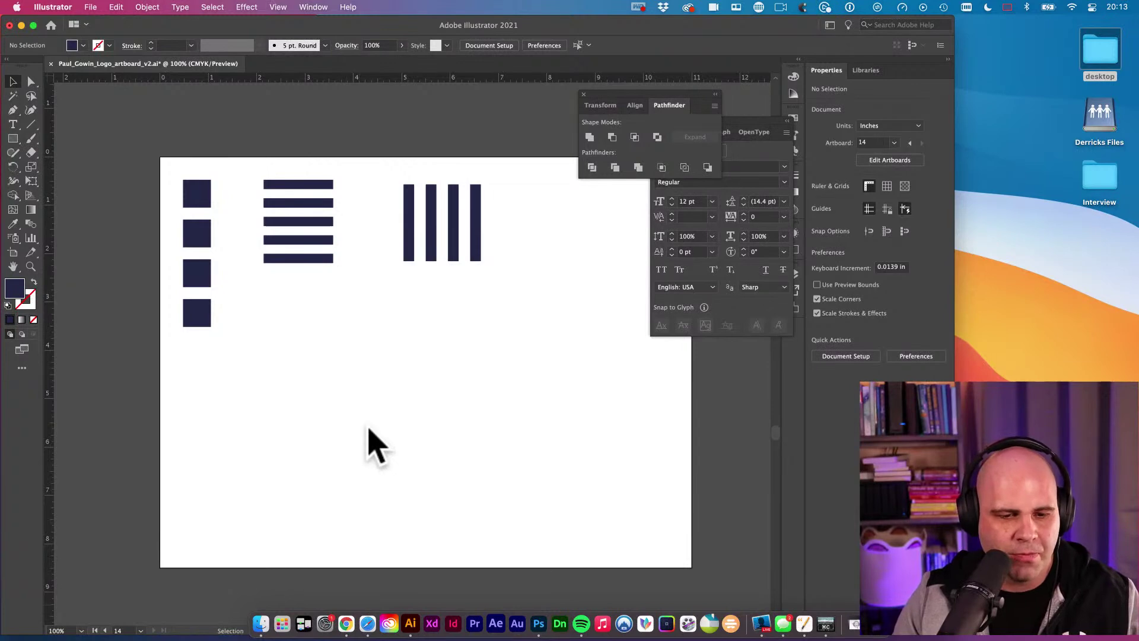
key(space)
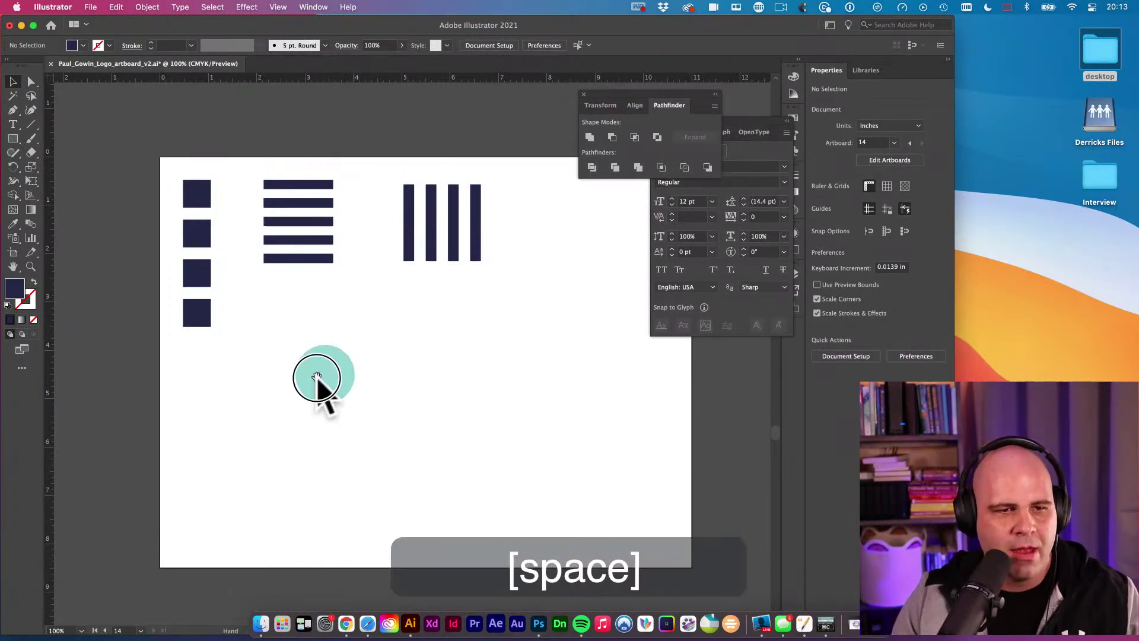
drag(318, 377, 257, 398)
key(v)
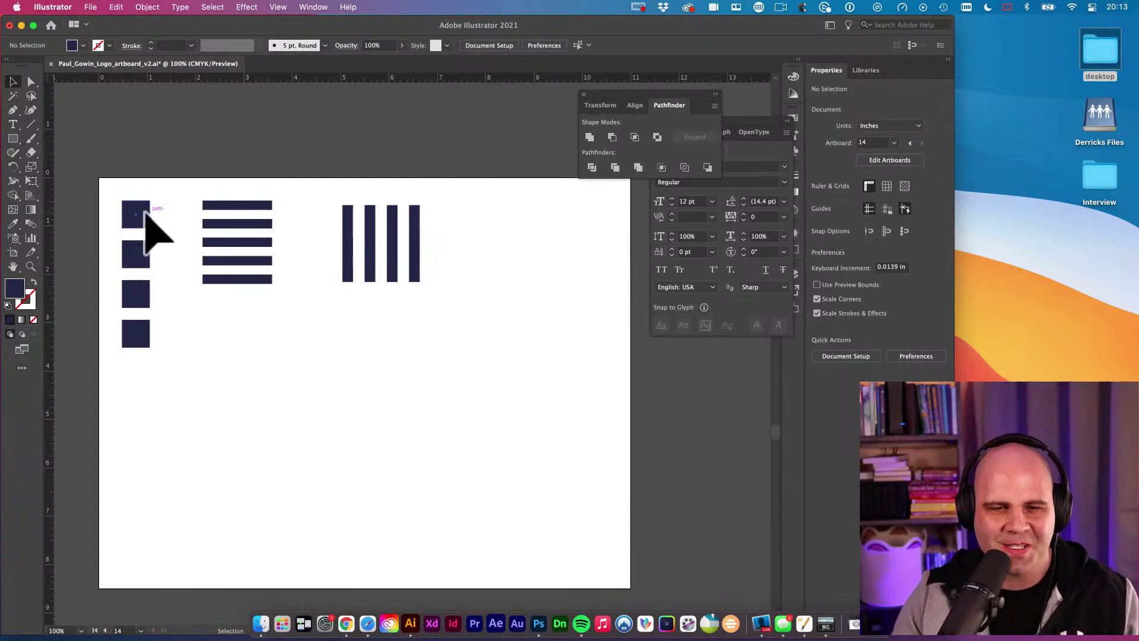
key(space)
super+double_click(384, 338)
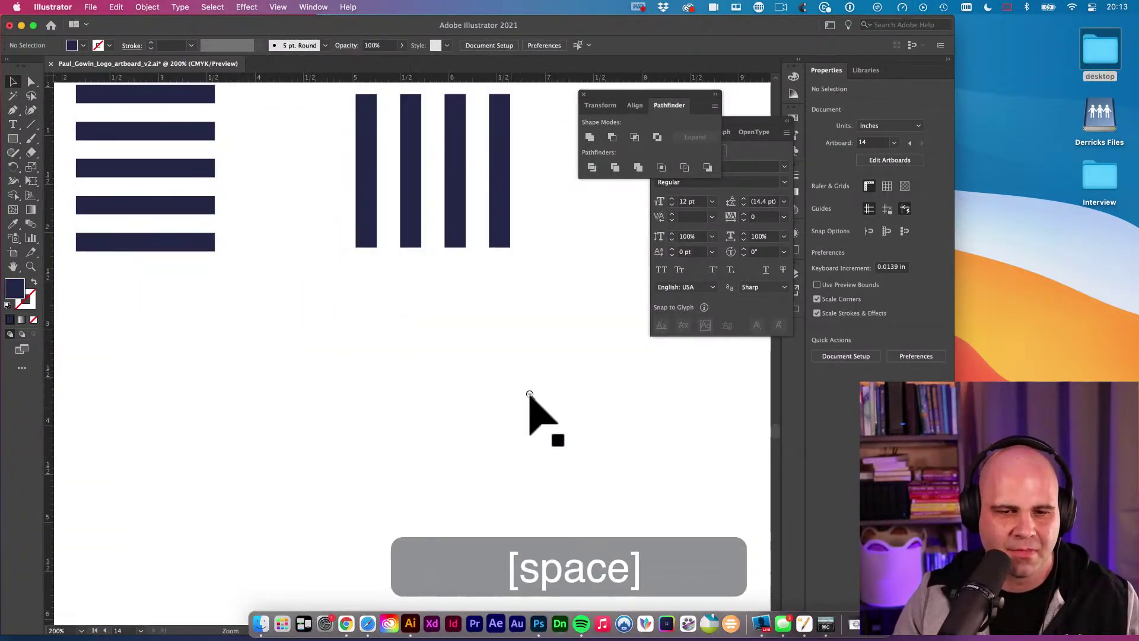
key(alt+super+space)
alt+super+click(531, 394)
key(super+0)
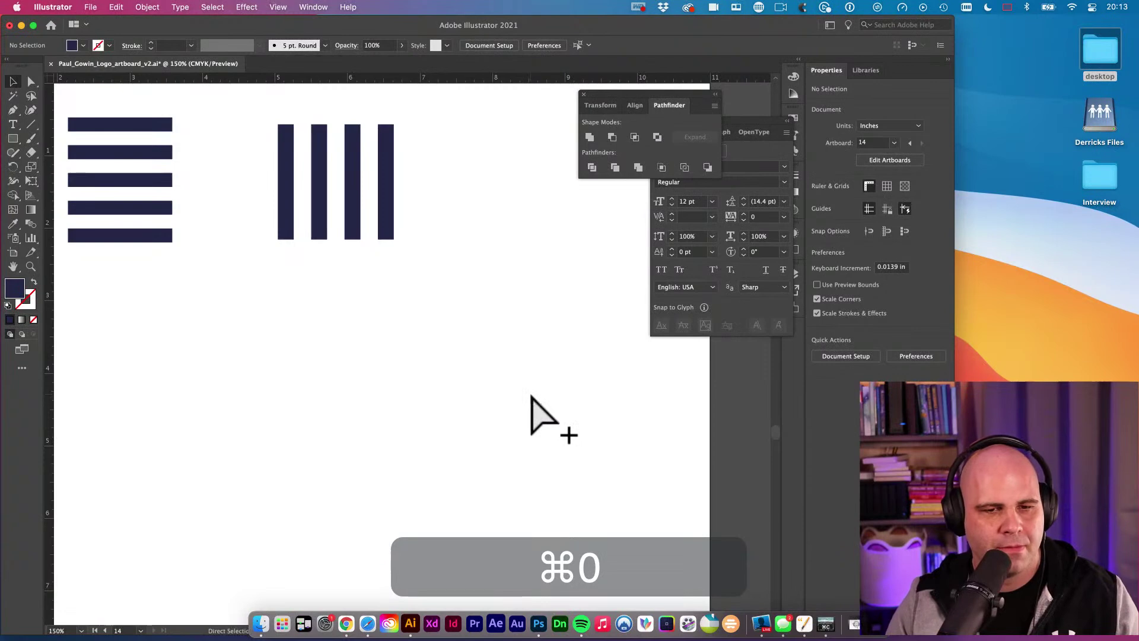
key(space)
click(356, 338)
key(alt+super+space)
alt+super+click(446, 356)
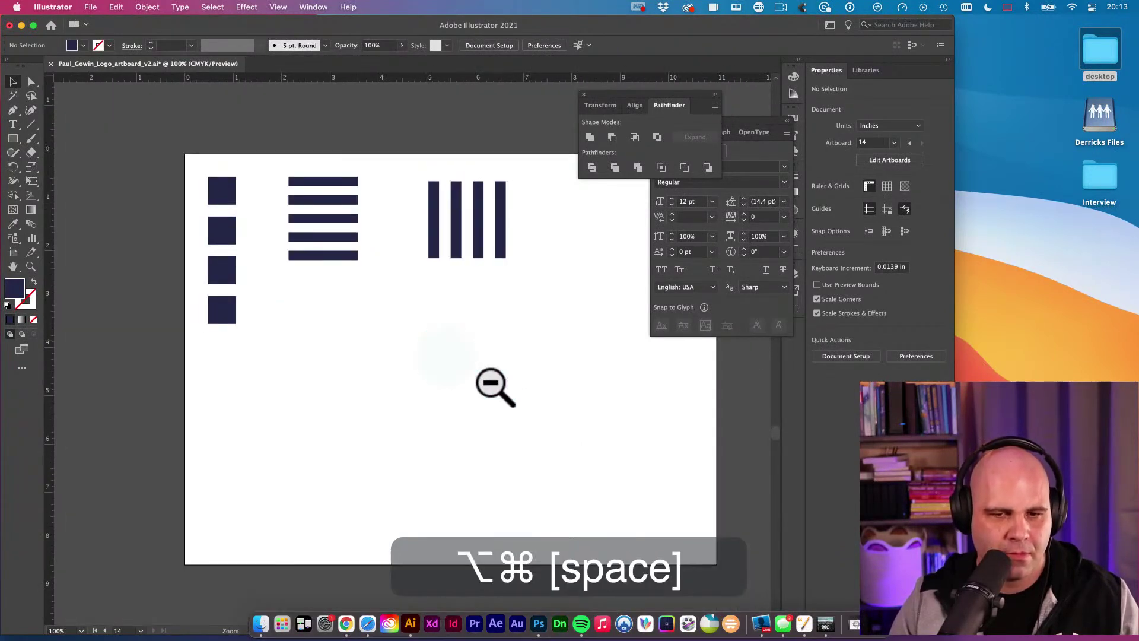
Step: Move the Fab Mood palette photo out from the reference images so it lies over the logo artboards
alt+super+click(498, 388)
alt+super+click(502, 389)
alt+super+click(503, 389)
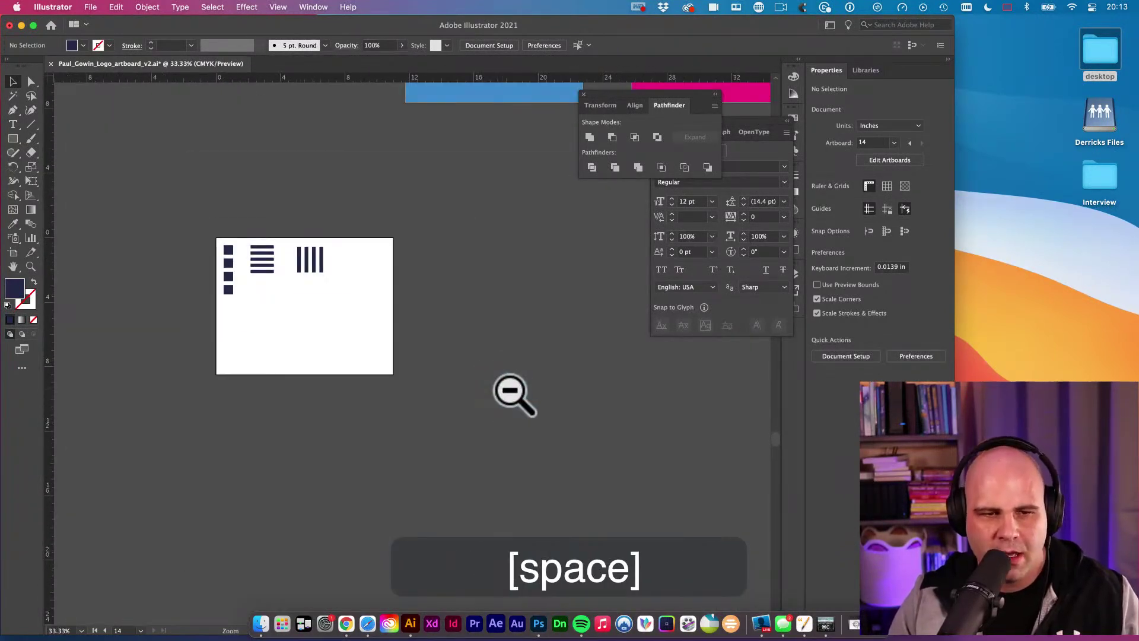
super+click(315, 298)
key(alt+super+space)
alt+super+click(256, 280)
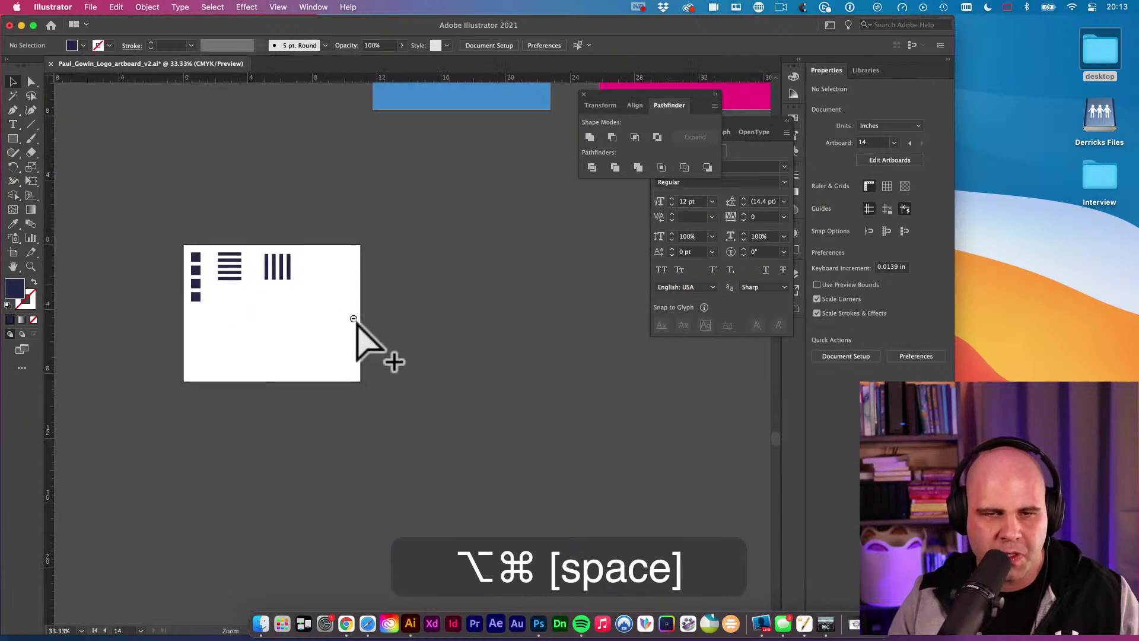
alt+super+click(445, 373)
alt+super+click(587, 403)
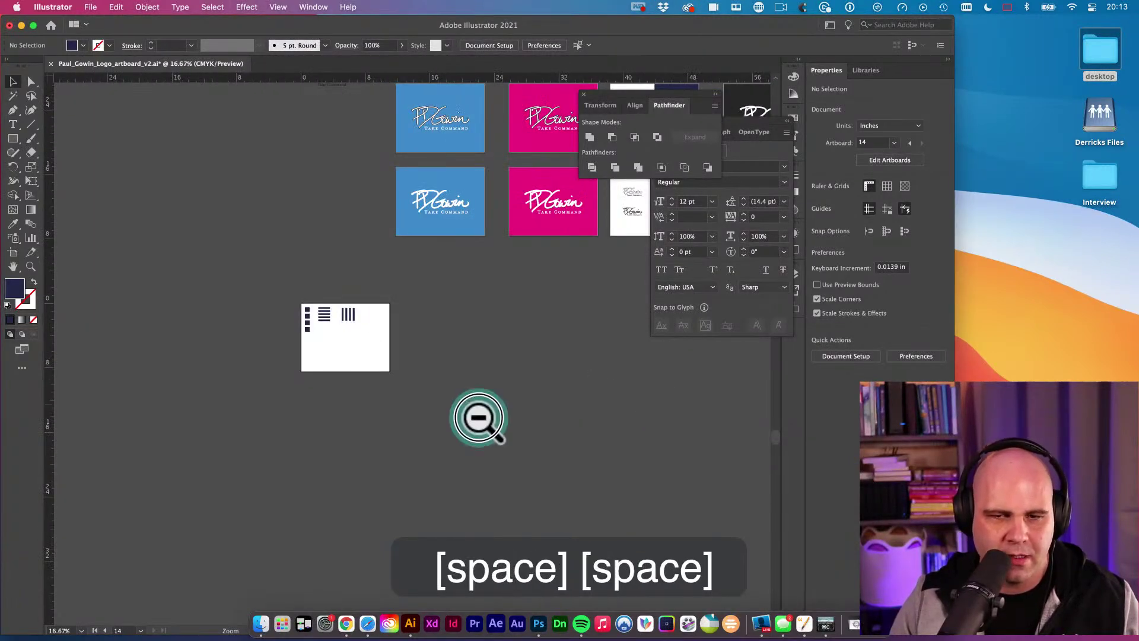
alt+super+click(615, 402)
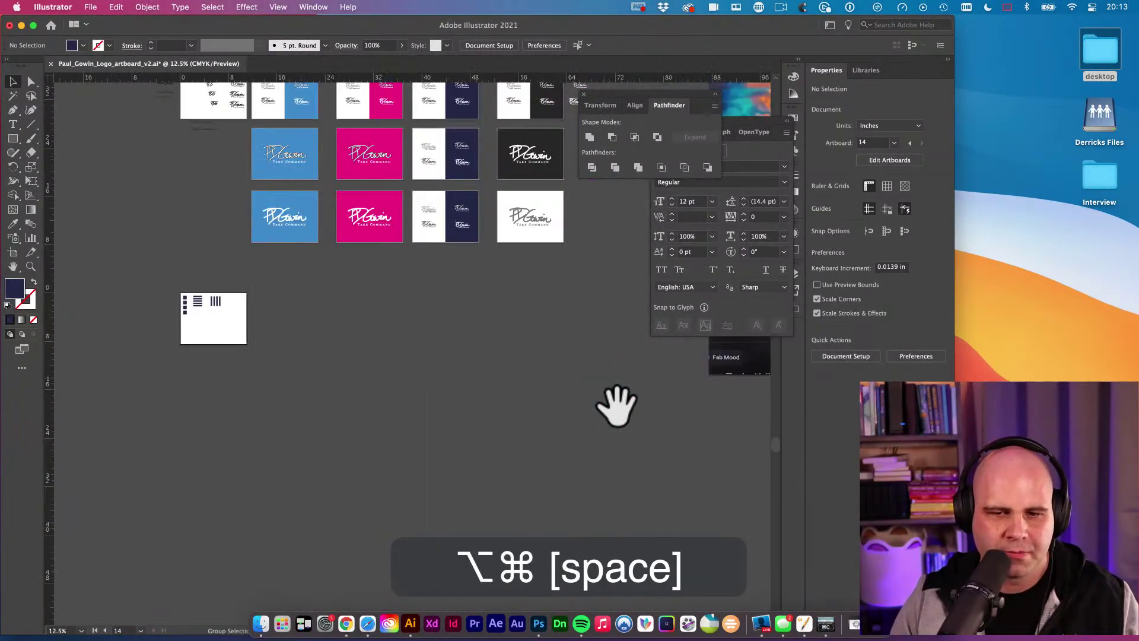
drag(579, 402, 427, 432)
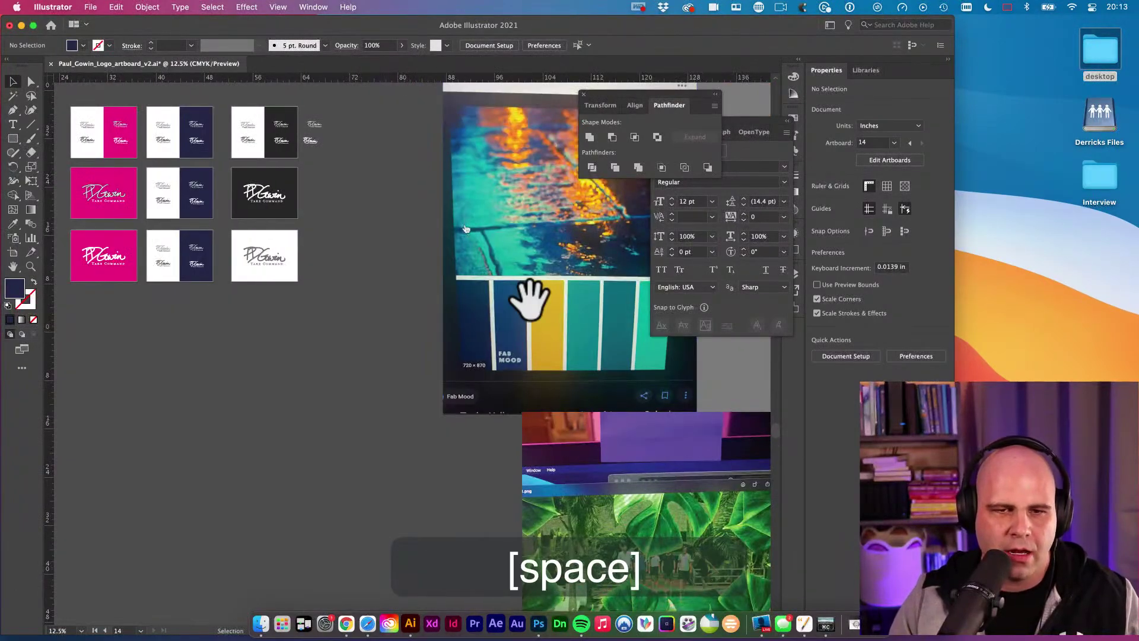
key(v)
drag(451, 285, 238, 362)
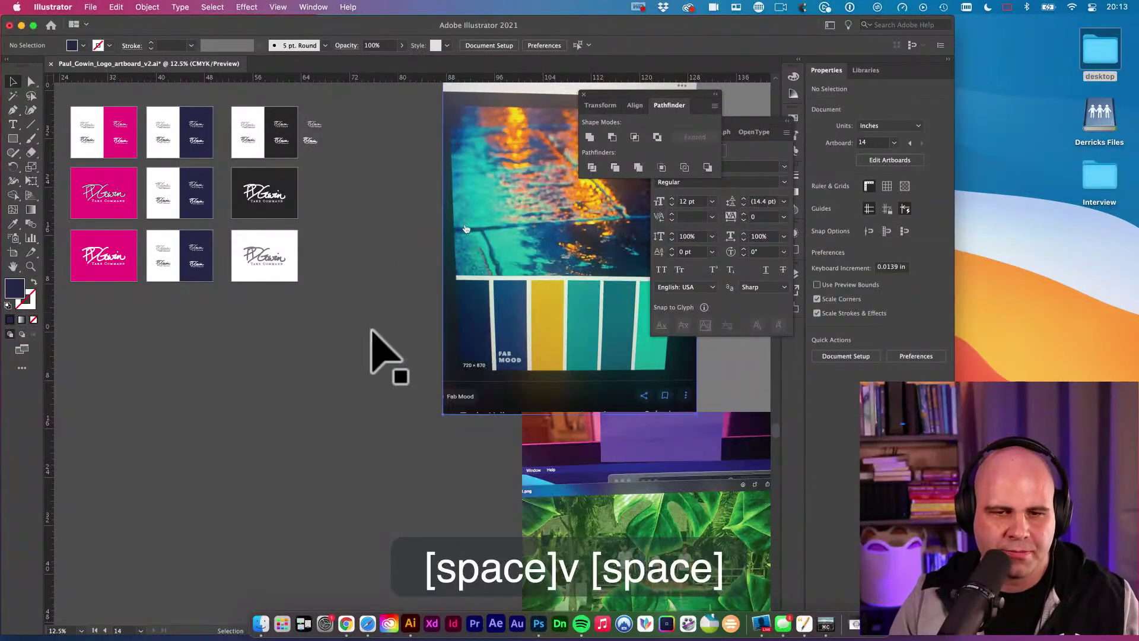
drag(530, 274, 247, 343)
Step: Scale the palette photo down to about 15.6 by 20.8 in and place it in the empty area below the logo artboards
key(e)
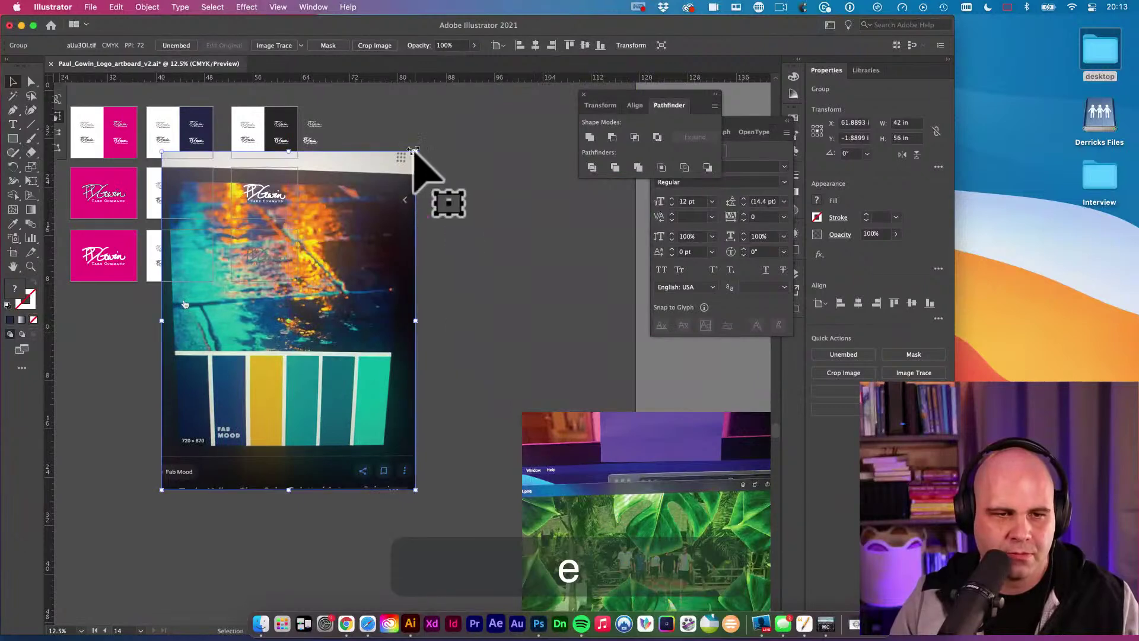
click(321, 255)
drag(320, 255, 516, 252)
key(space)
key(v)
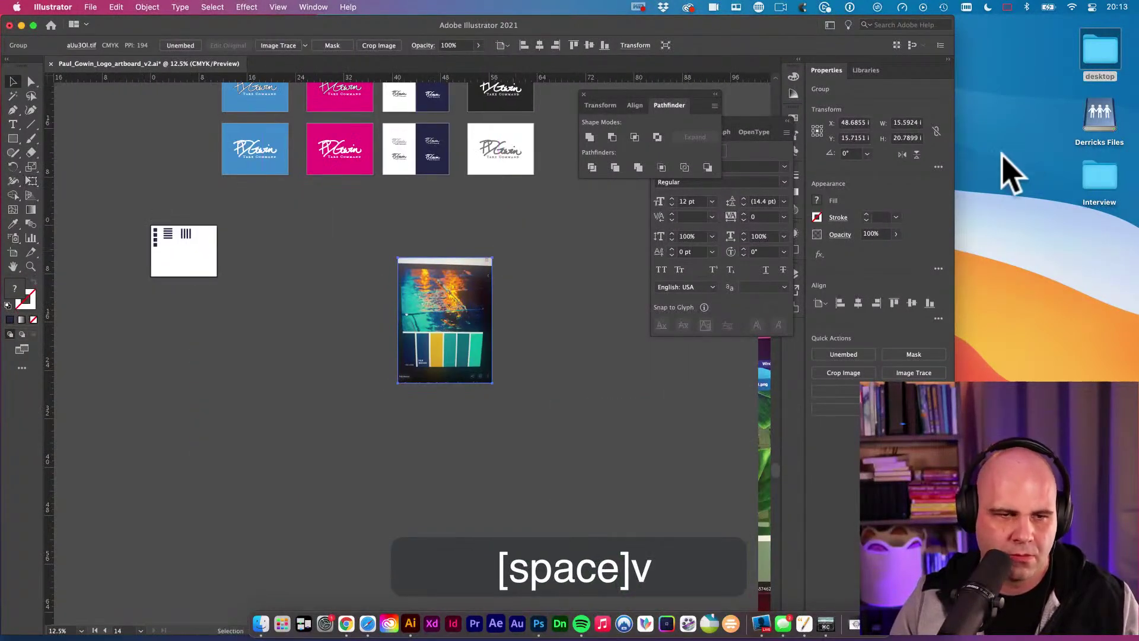
Step: Move the palette photo over to the shapes artboard, placing it across the artboard's left edge
drag(451, 320, 275, 264)
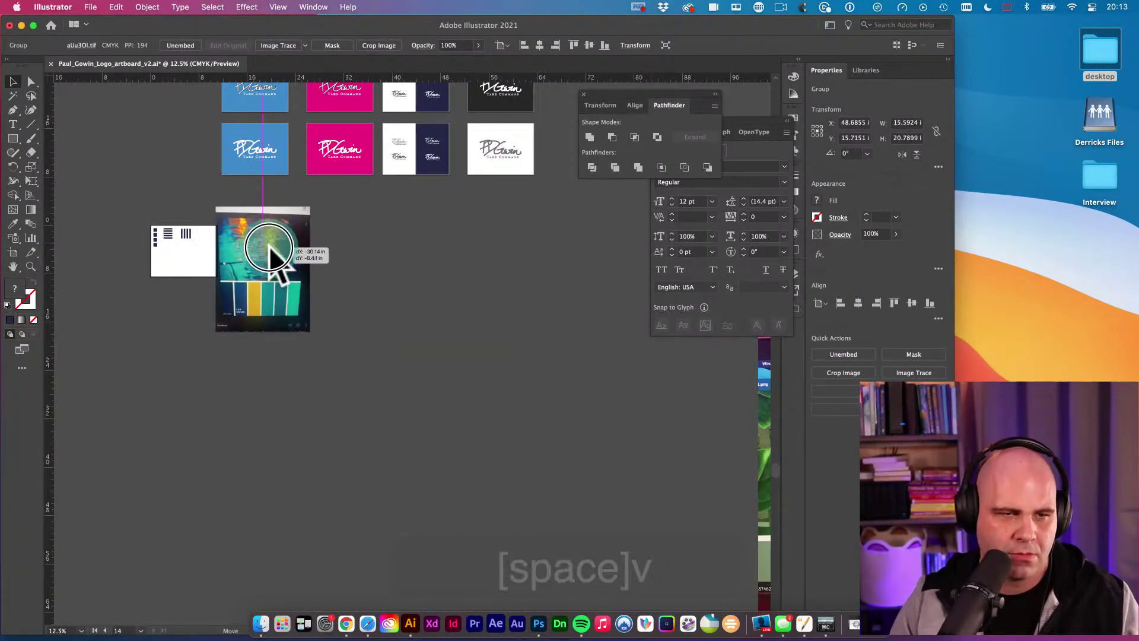
key(space)
key(super+space)
drag(202, 231, 522, 262)
key(space)
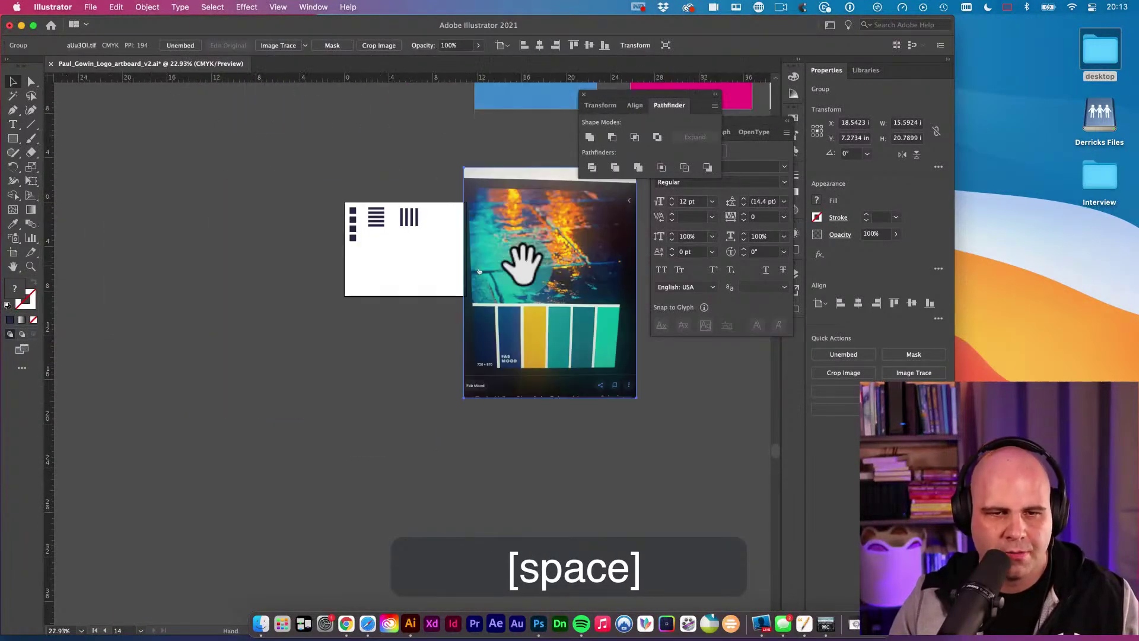
key(v)
key(space)
key(super+space)
click(479, 272)
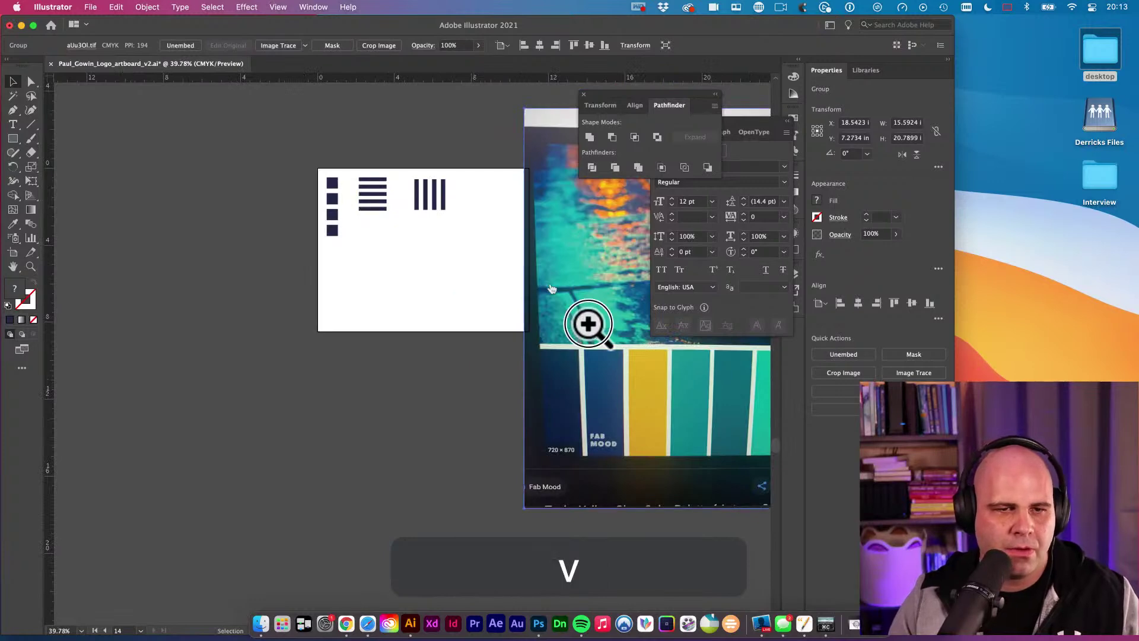
key(space)
drag(333, 209, 453, 274)
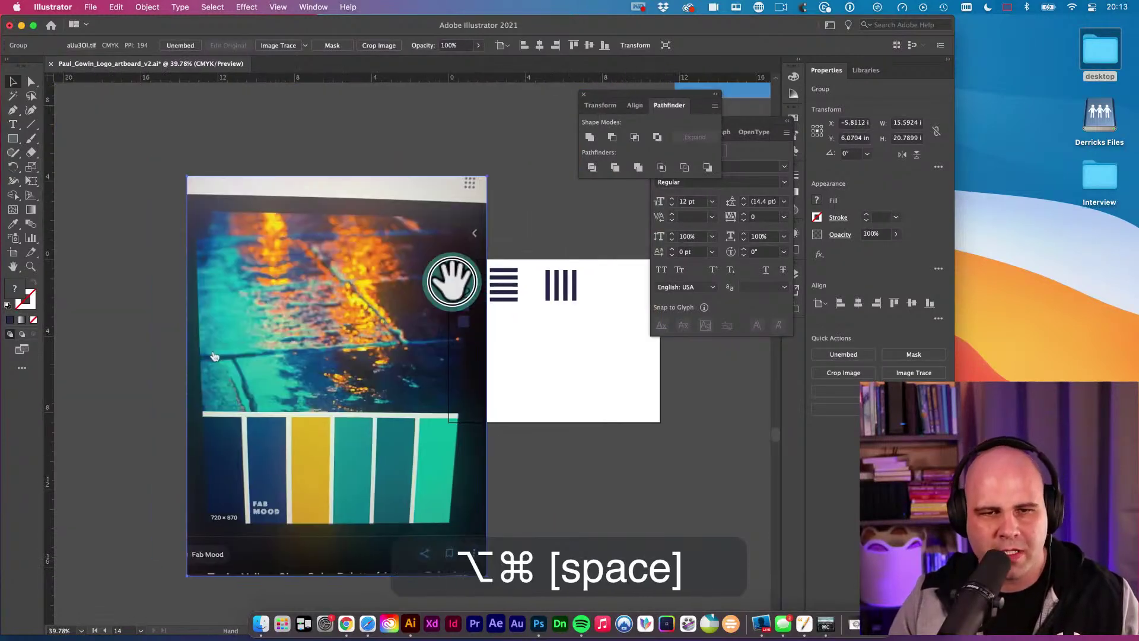
Step: Scale the palette photo down to about 10.6 by 14.1 in and place it just left of the shapes artboard
key(e)
drag(485, 178, 356, 279)
drag(364, 368, 402, 234)
key(space)
key(space)
key(super+equal)
key(v)
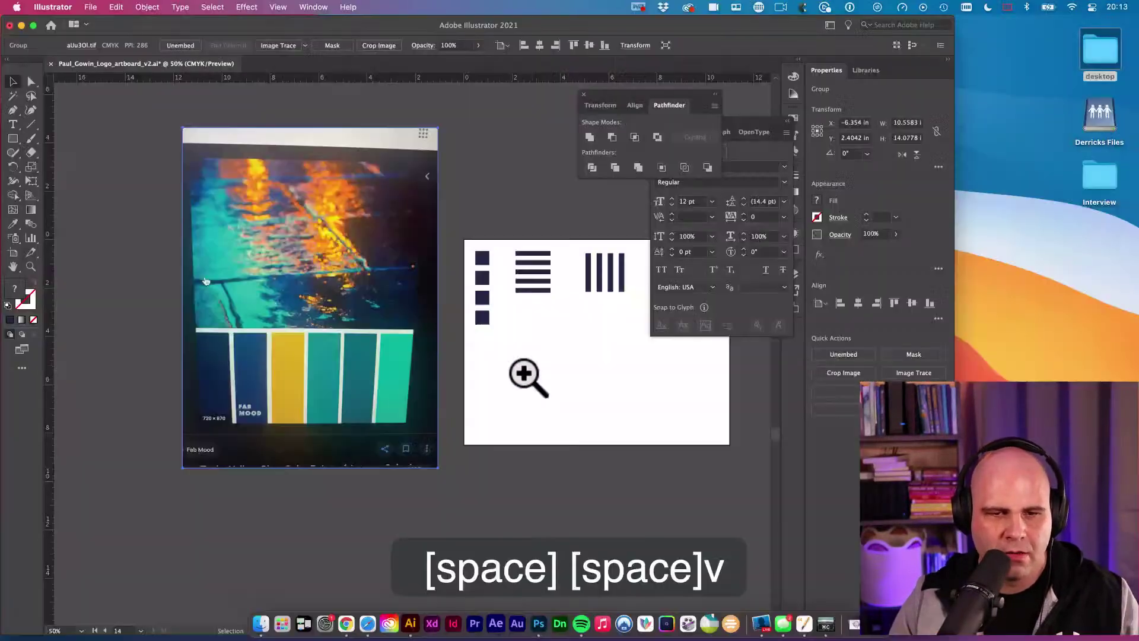
Step: With nothing selected, sample photo colors with the Eyedropper, ending on the bright green swatch, and apply that green to the top square
click(478, 256)
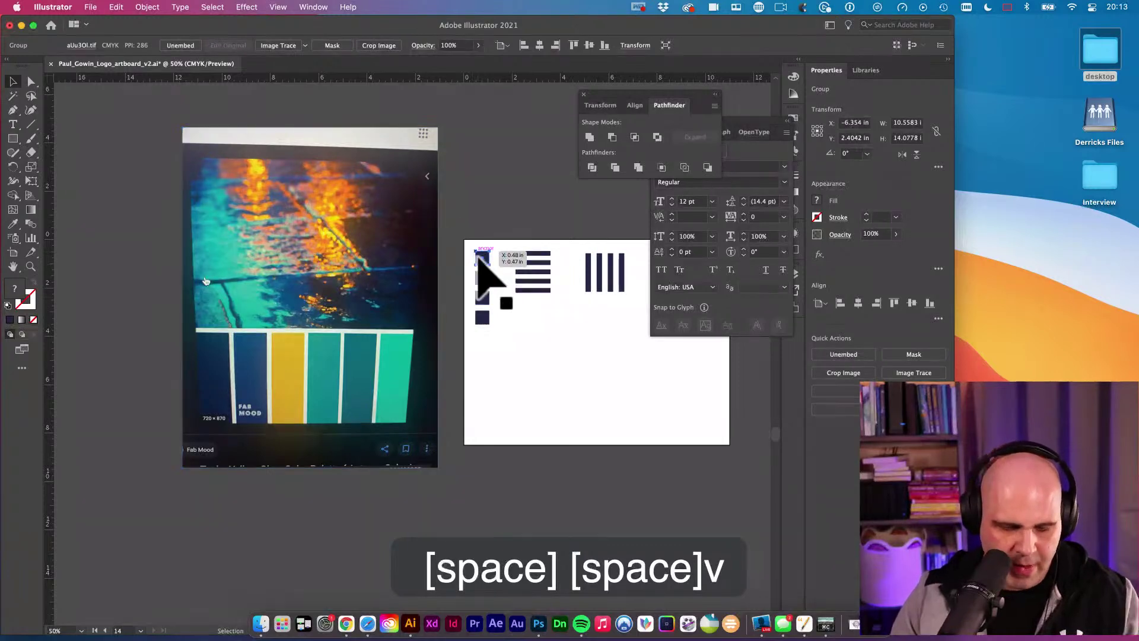
click(510, 373)
key(i)
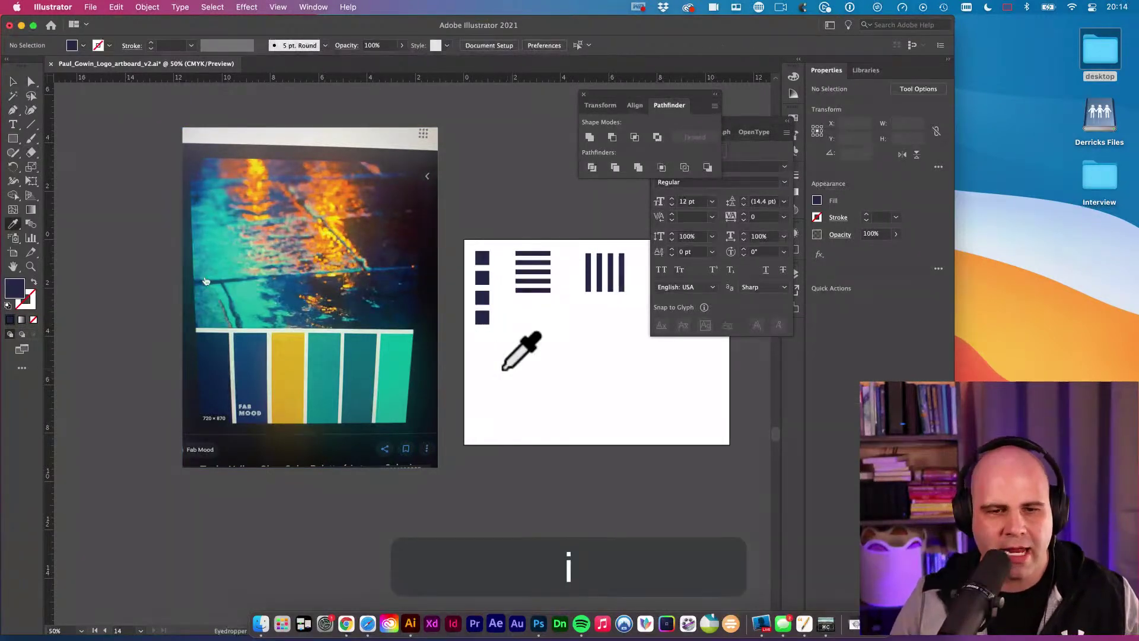
click(393, 367)
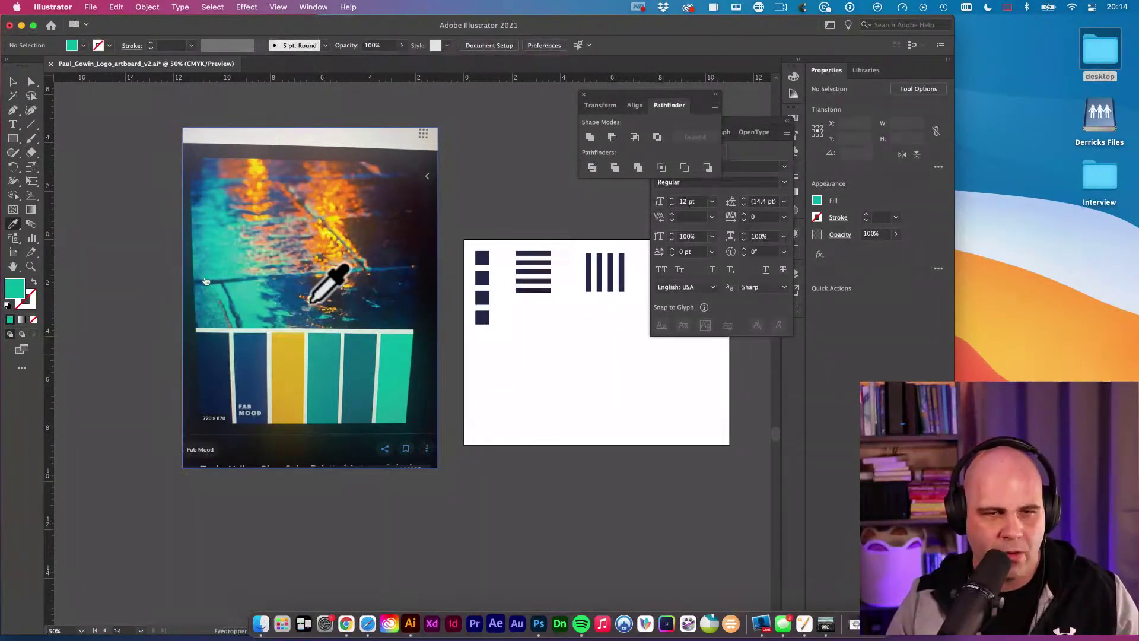
click(360, 242)
click(323, 211)
click(265, 267)
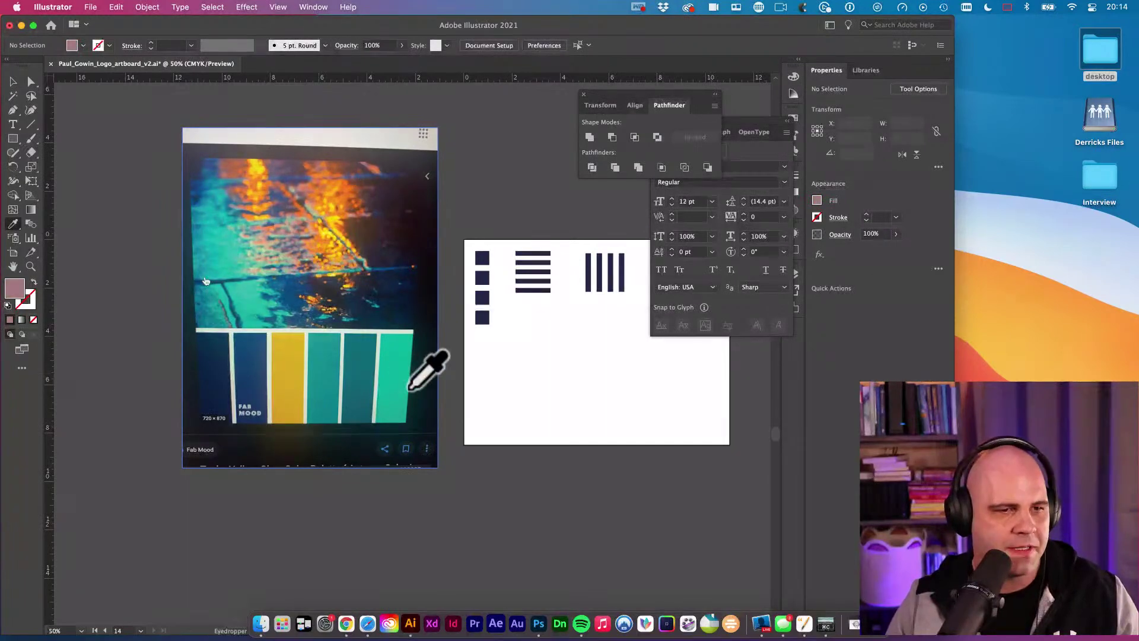
key(v)
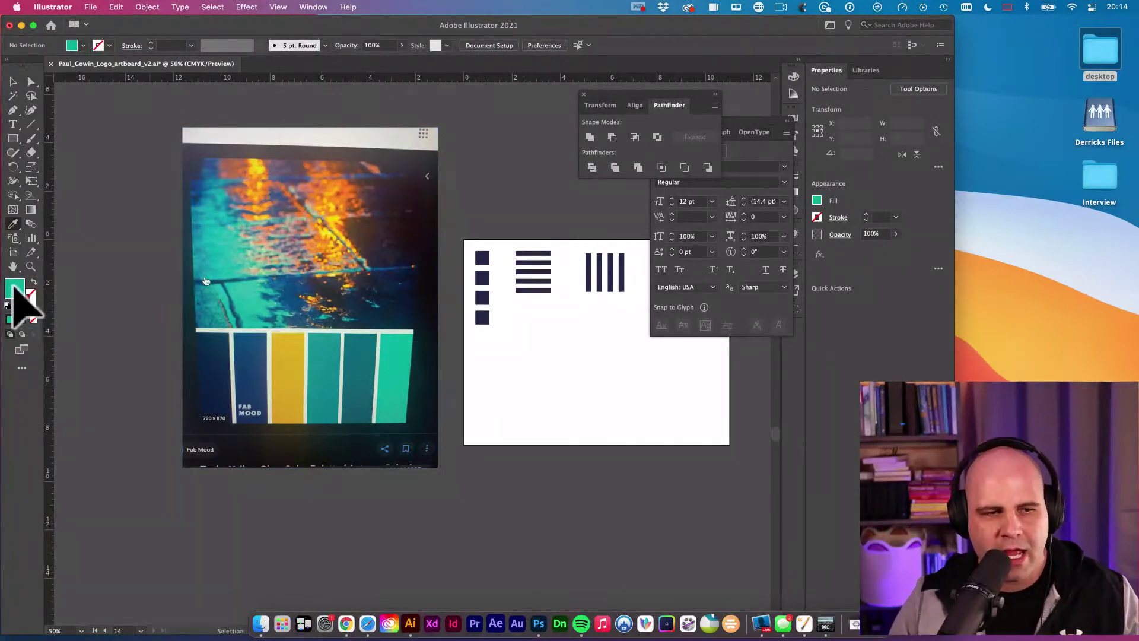
key(i)
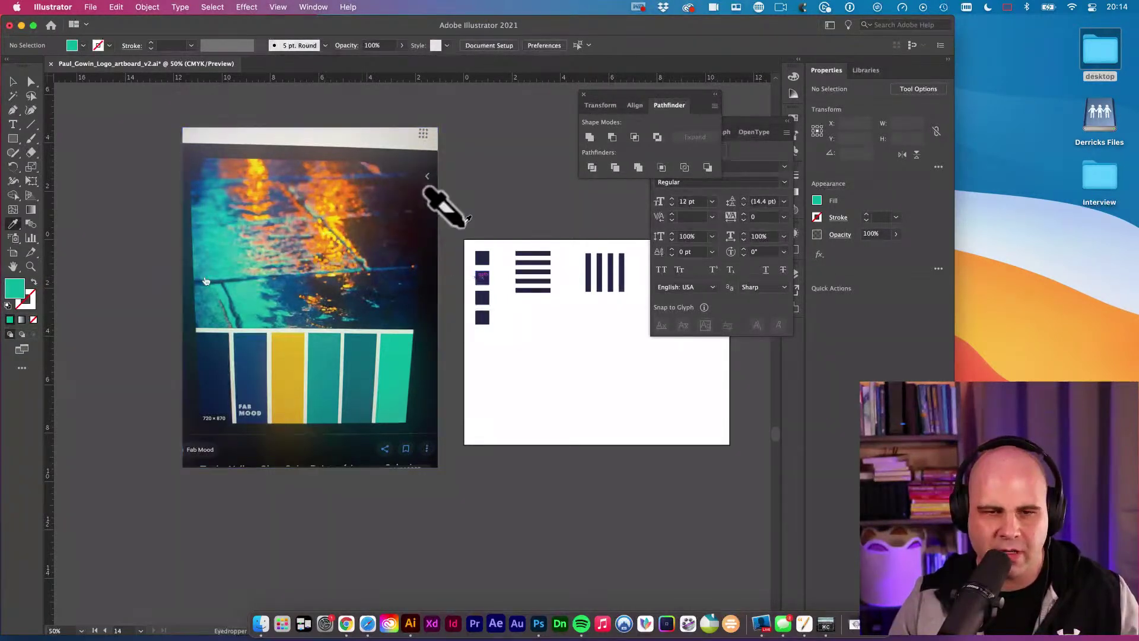
alt+click(481, 257)
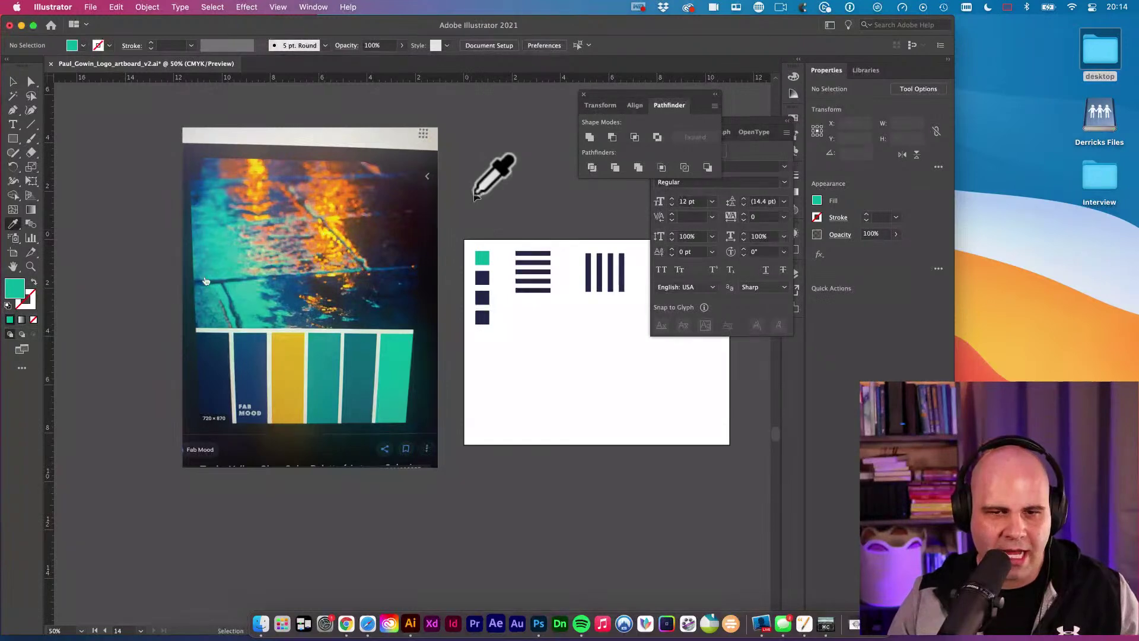
Step: Select the second square, try fills sampled from the photo's orange area and its teal, yellow and navy swatches, and clear the selection
click(484, 268)
key(v)
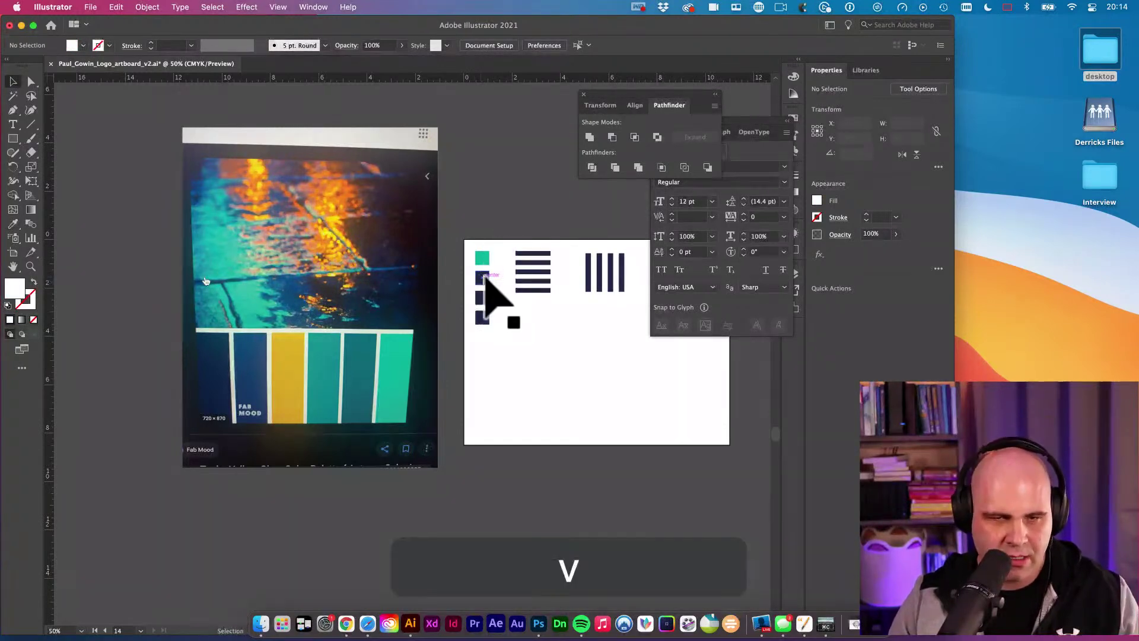
click(482, 278)
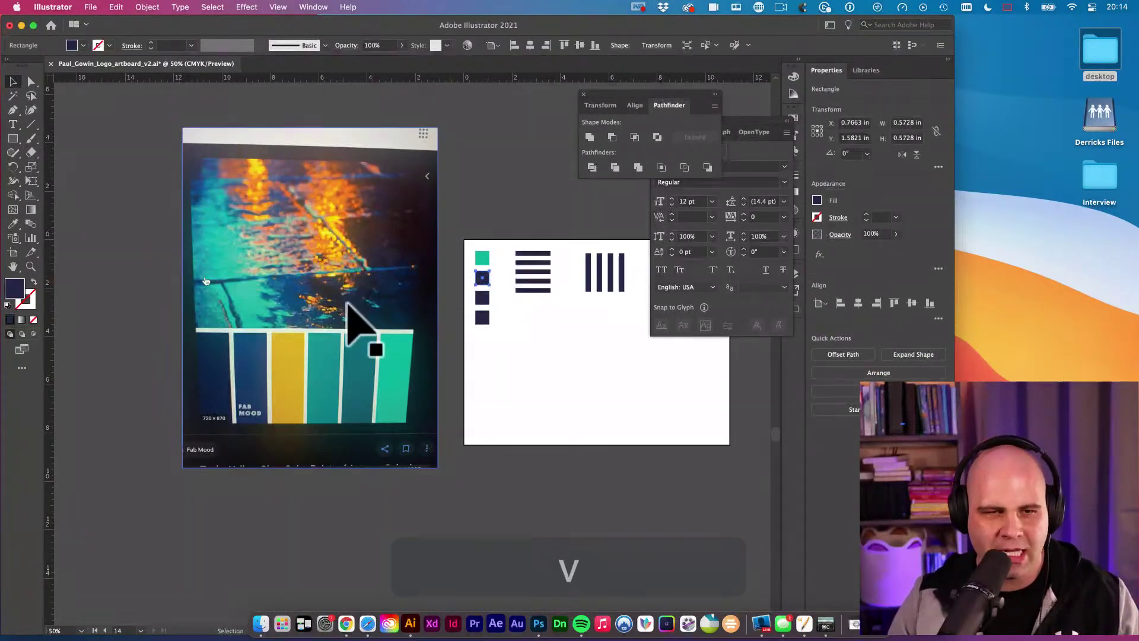
key(i)
click(336, 242)
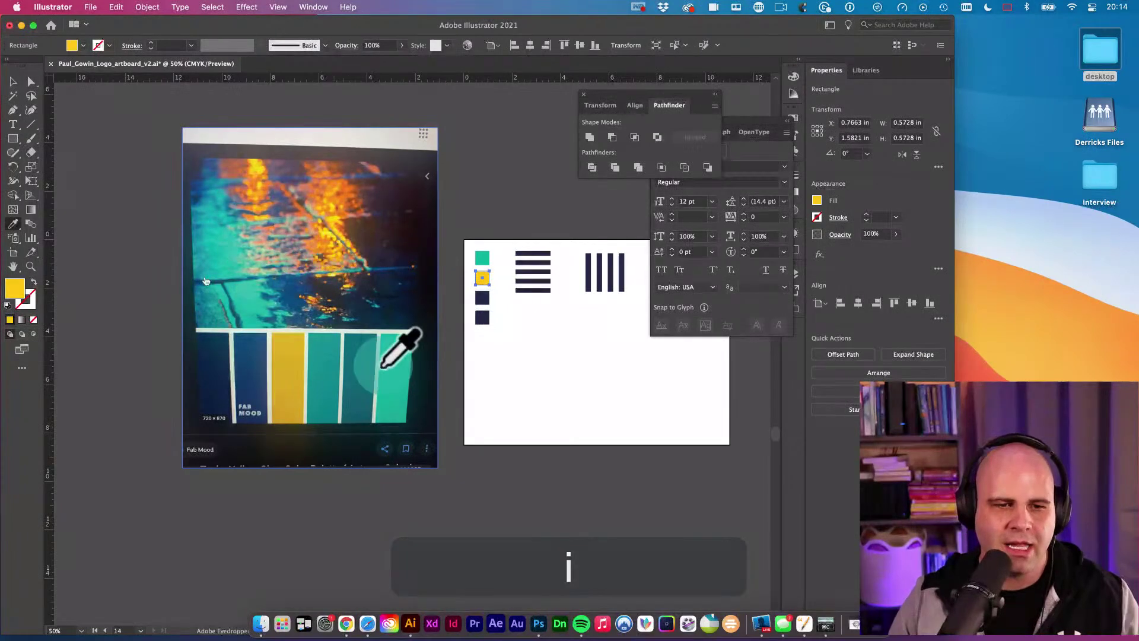
click(315, 366)
click(287, 367)
click(253, 367)
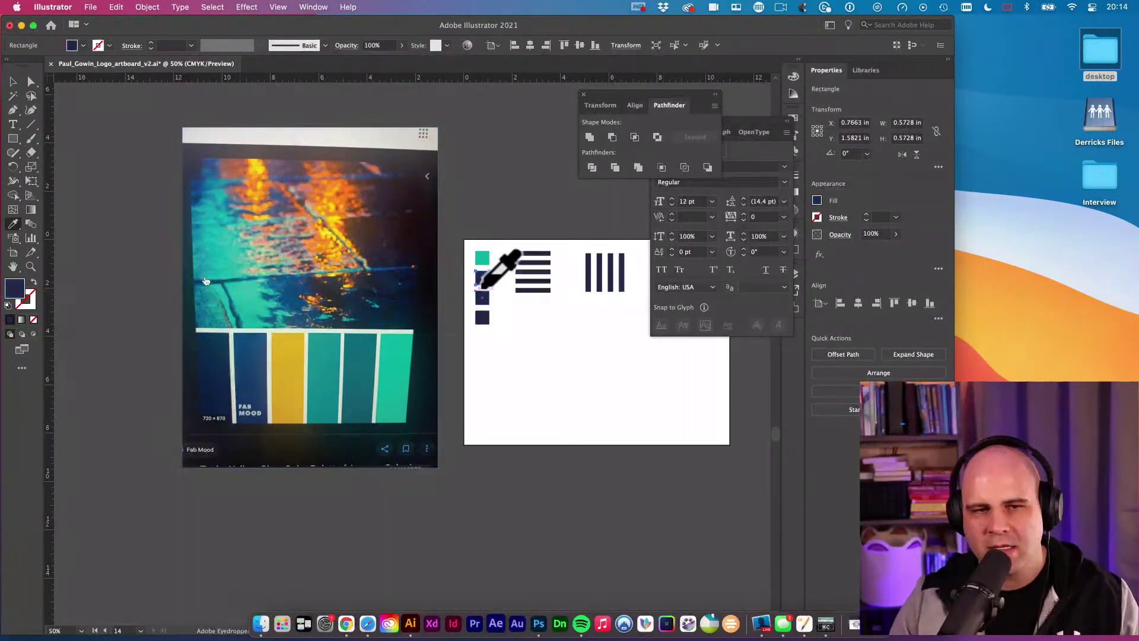
key(v)
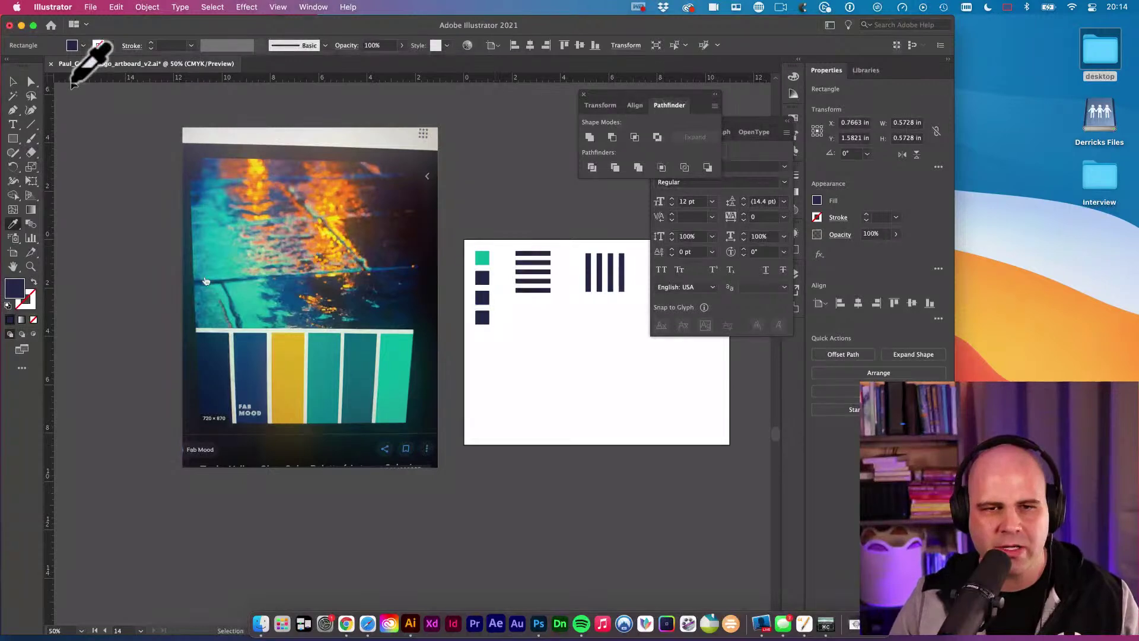
click(470, 137)
click(529, 140)
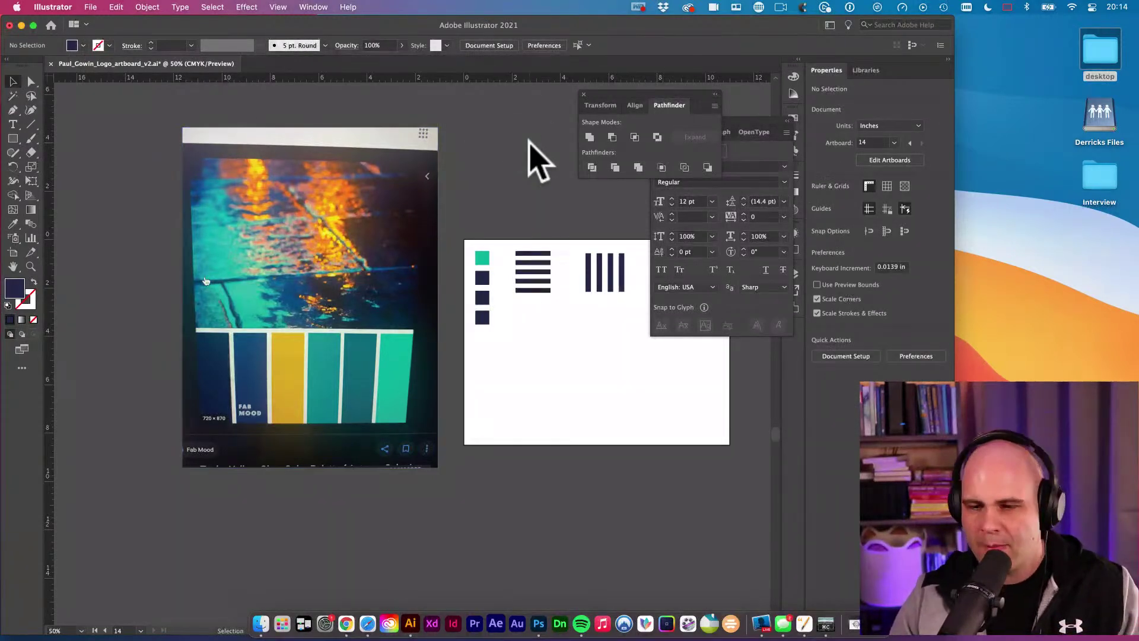
Step: Sample the photo's dark teal swatch and apply it to the second square, the lowest horizontal bar and the second vertical bar
key(i)
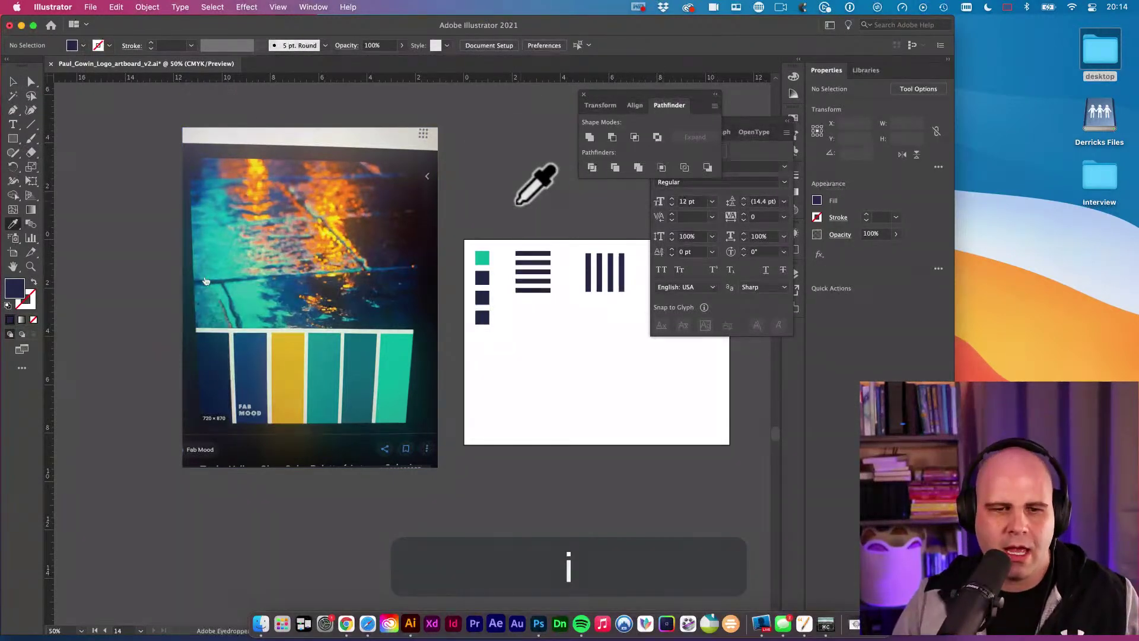
click(367, 350)
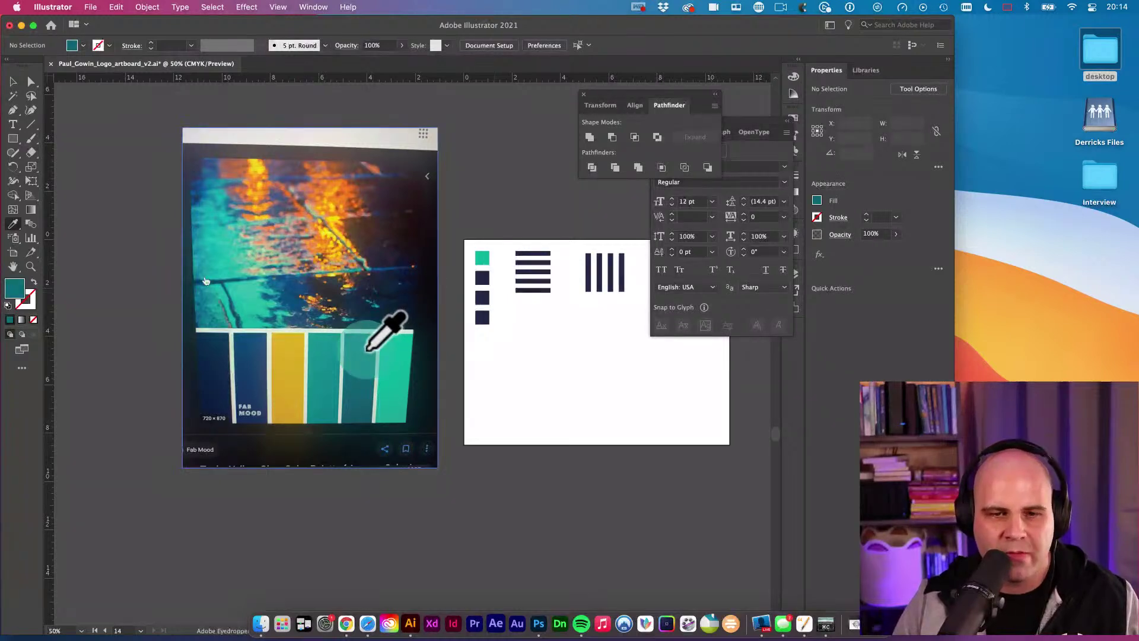
alt+click(481, 276)
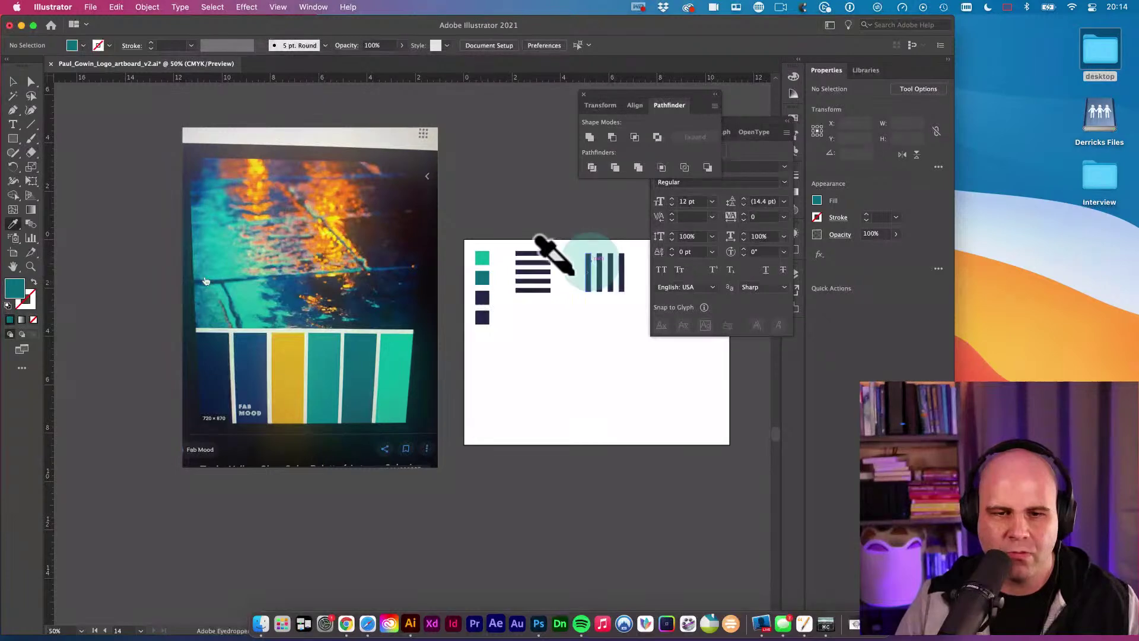
alt+click(534, 290)
alt+click(598, 270)
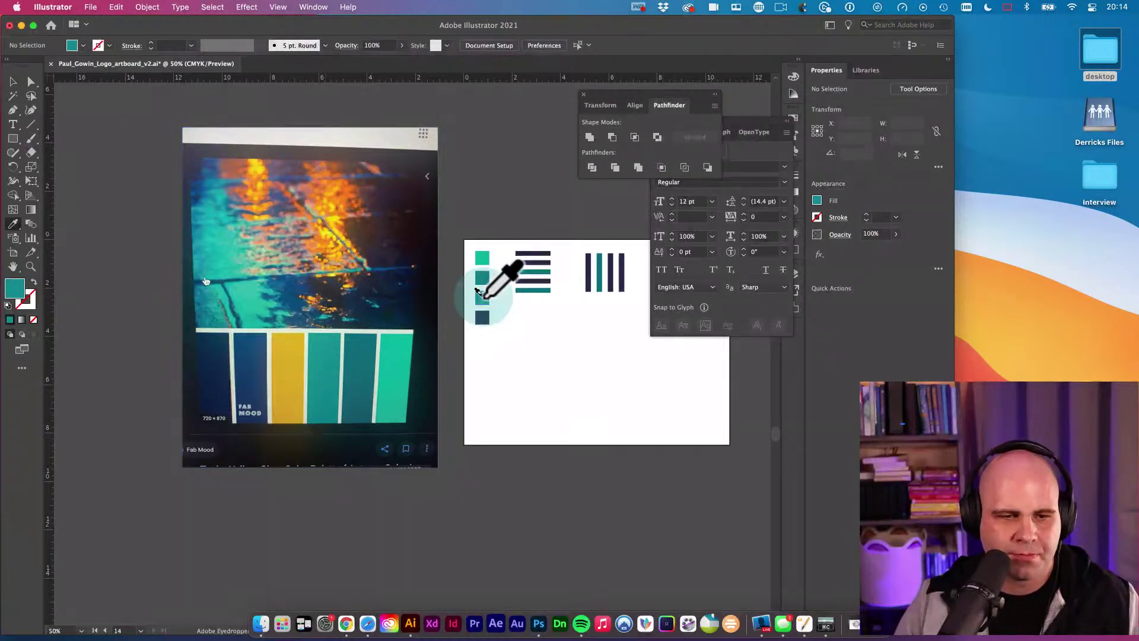
Step: Sample the photo's yellow swatch with the Eyedropper and apply it to the fourth square in the column
click(292, 385)
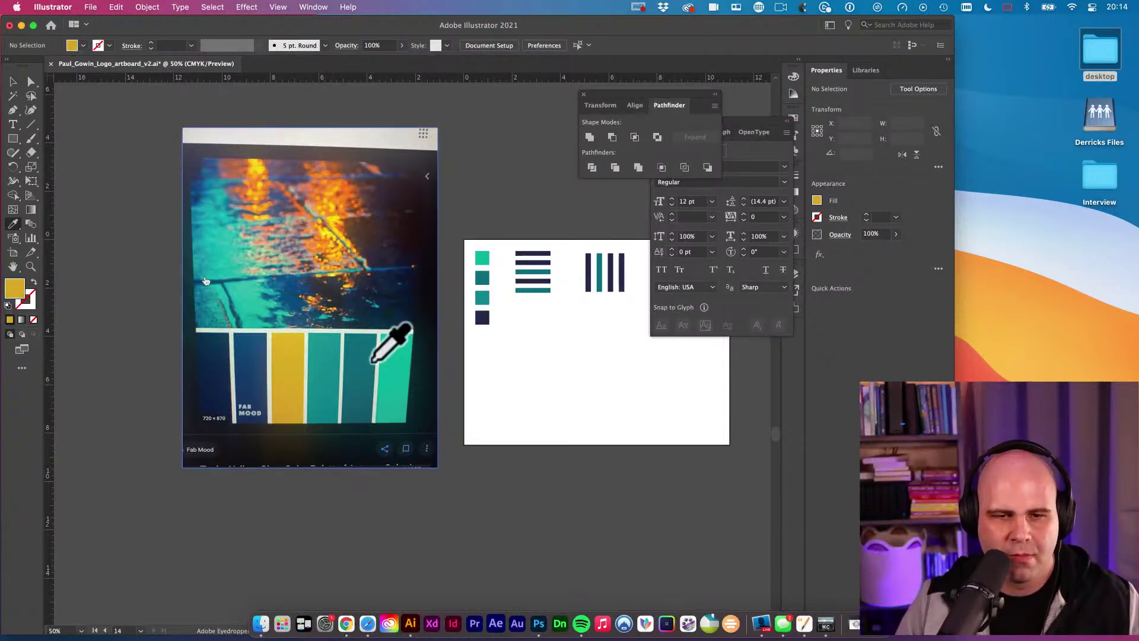
alt+click(481, 318)
key(v)
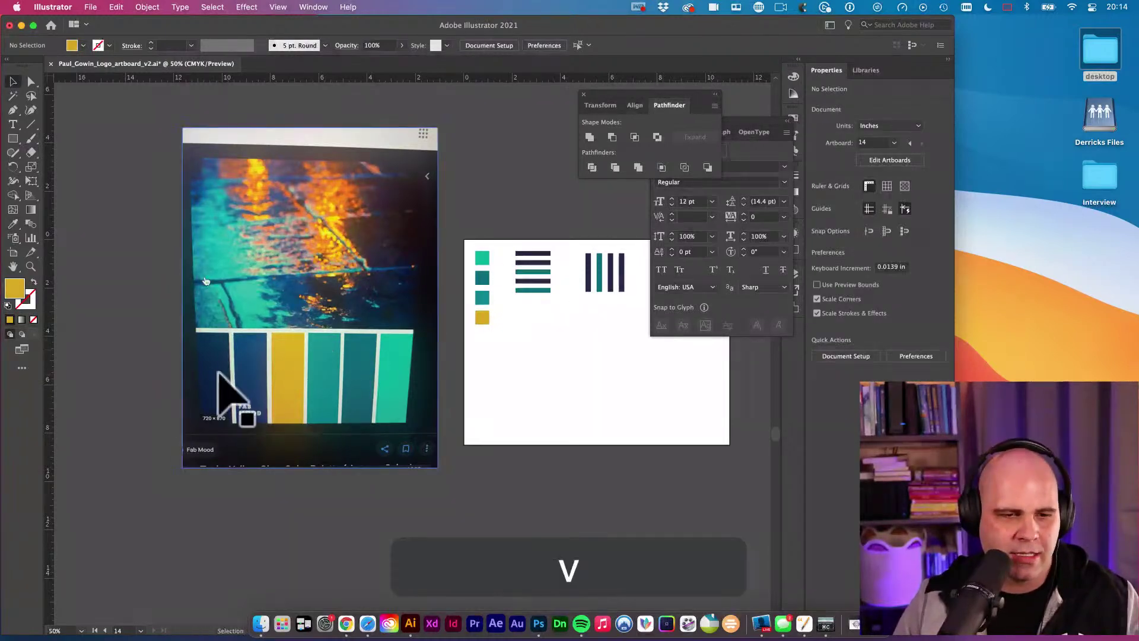
Step: Duplicate the yellow square straight down, repeat the copy once at the same spacing to extend the column to six squares, and clear the selection
key(space)
scroll(412, 363, up, 1)
key(space)
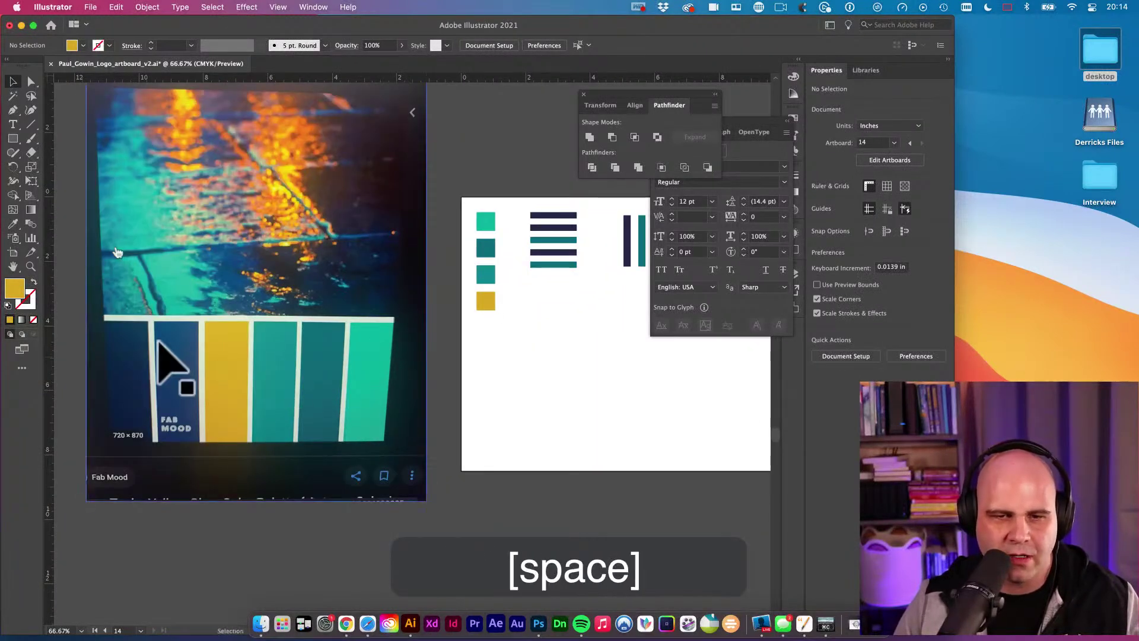
click(489, 303)
drag(491, 308, 608, 306)
key(super+d)
key(space)
key(space)
key(v)
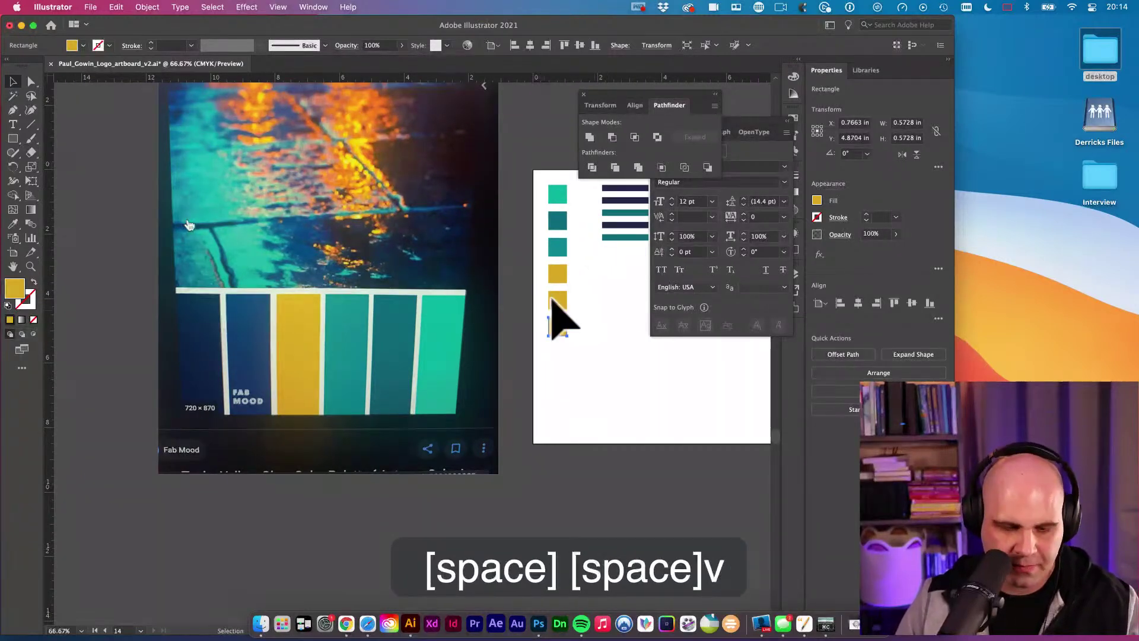
click(592, 338)
Step: Try sampled photo colors on the fifth square, ending on the medium navy swatch, and apply the darkest navy swatch to the sixth square
key(i)
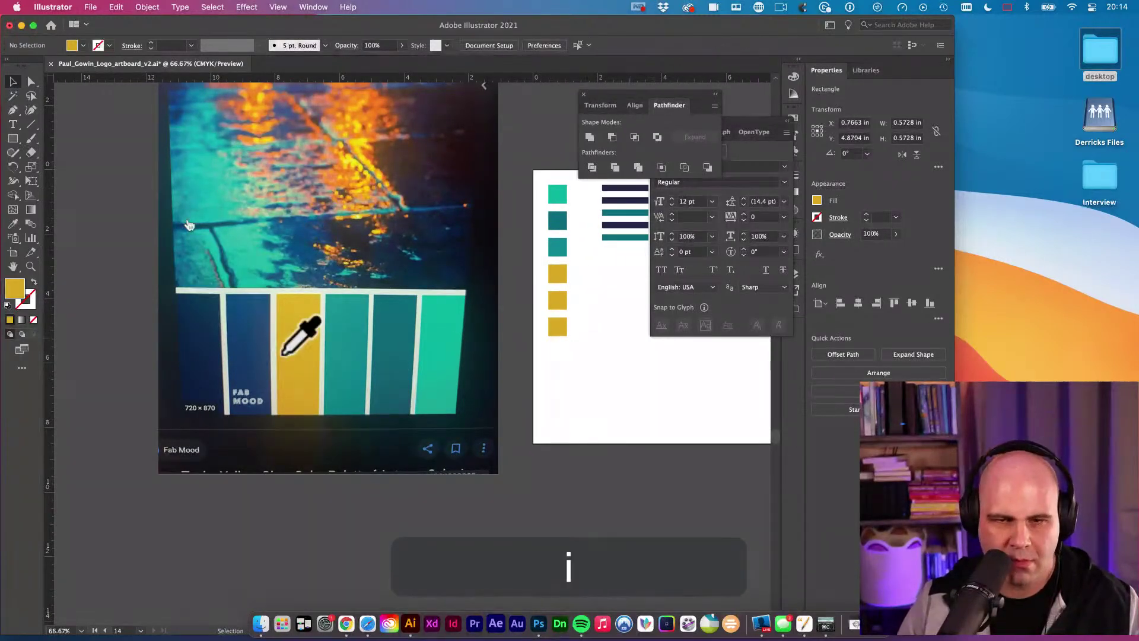
click(252, 338)
alt+click(552, 297)
click(212, 341)
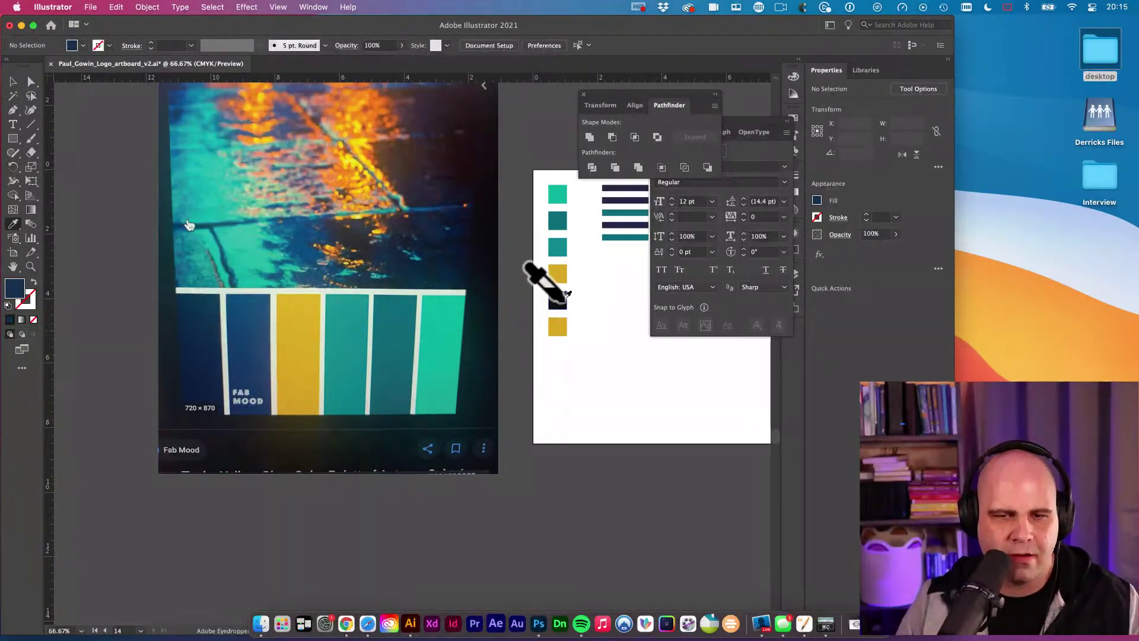
click(557, 299)
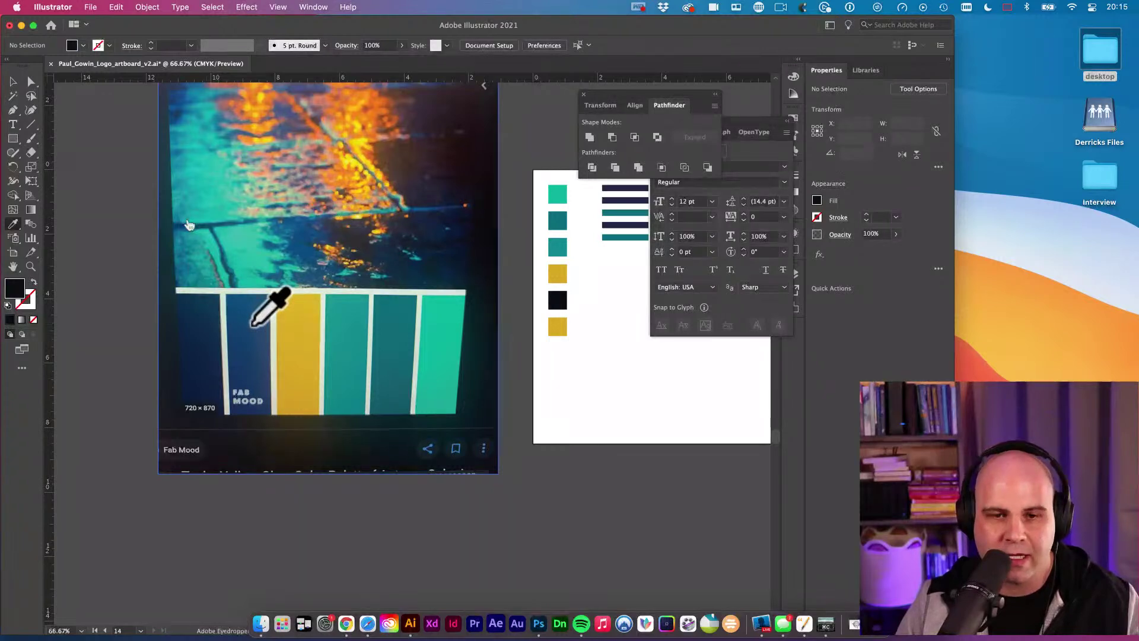
click(558, 300)
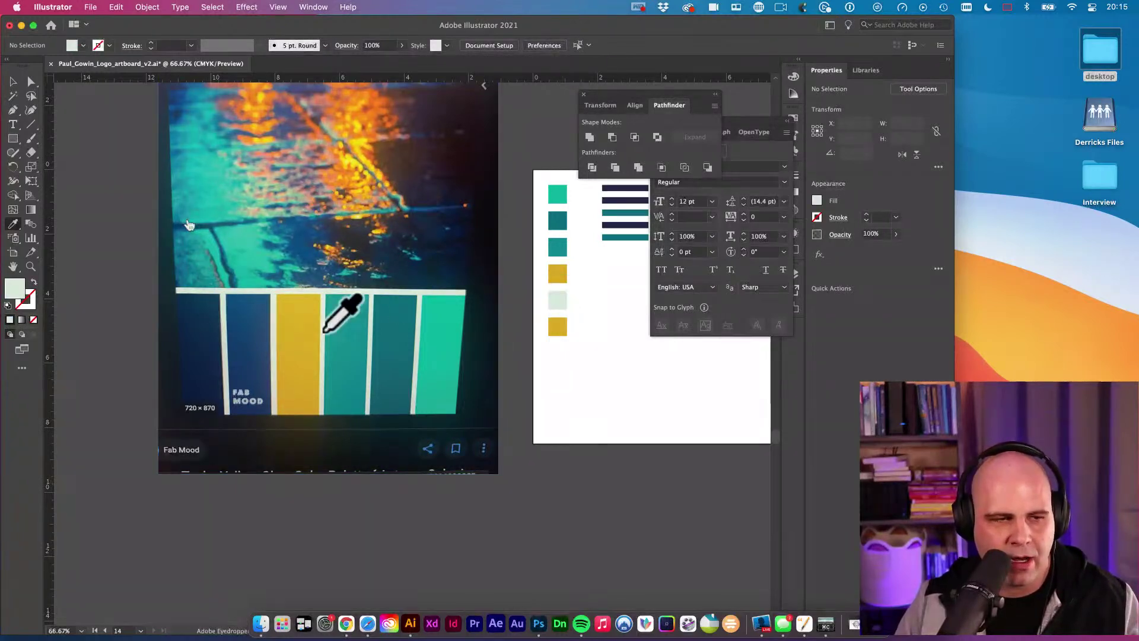
click(239, 346)
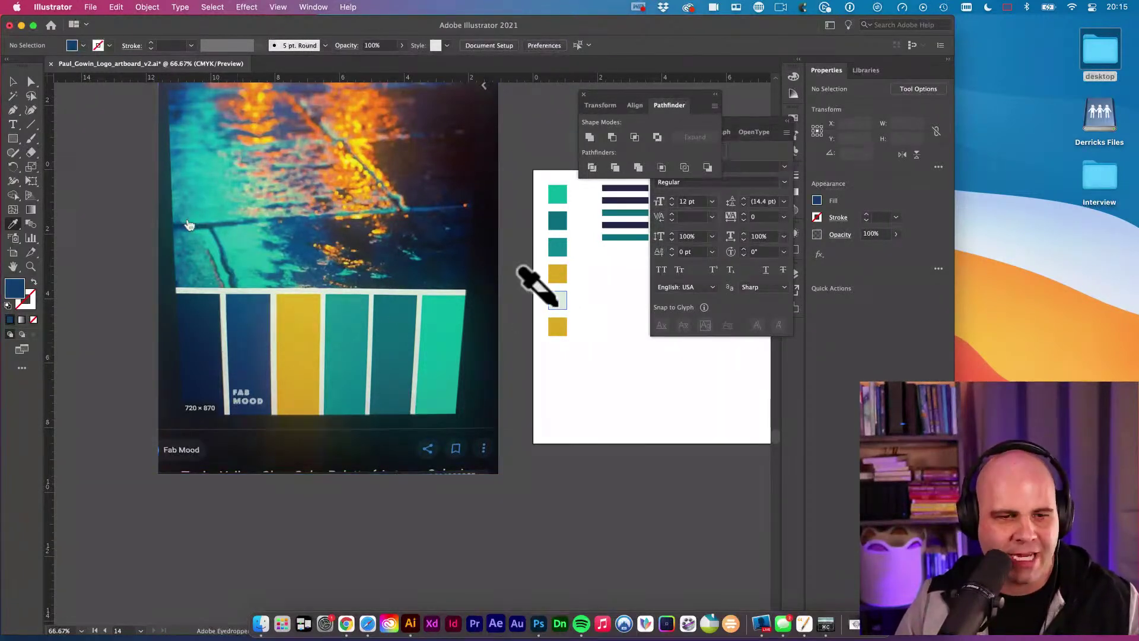
click(207, 330)
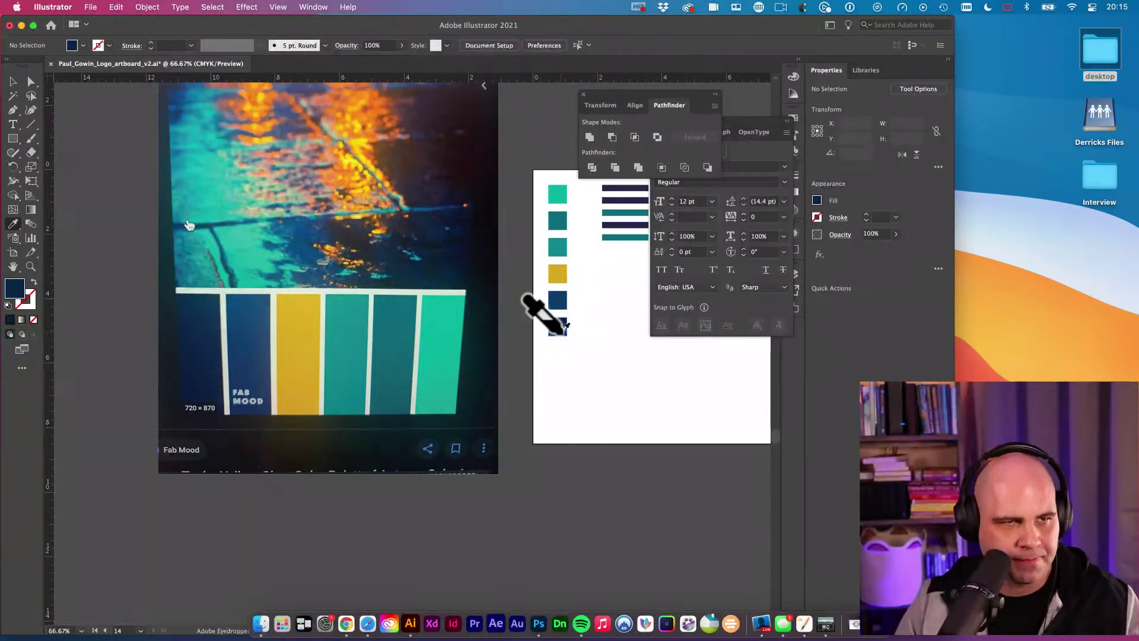
Step: Move the palette photo about 5 in farther left from the shapes artboard and save the document
click(12, 81)
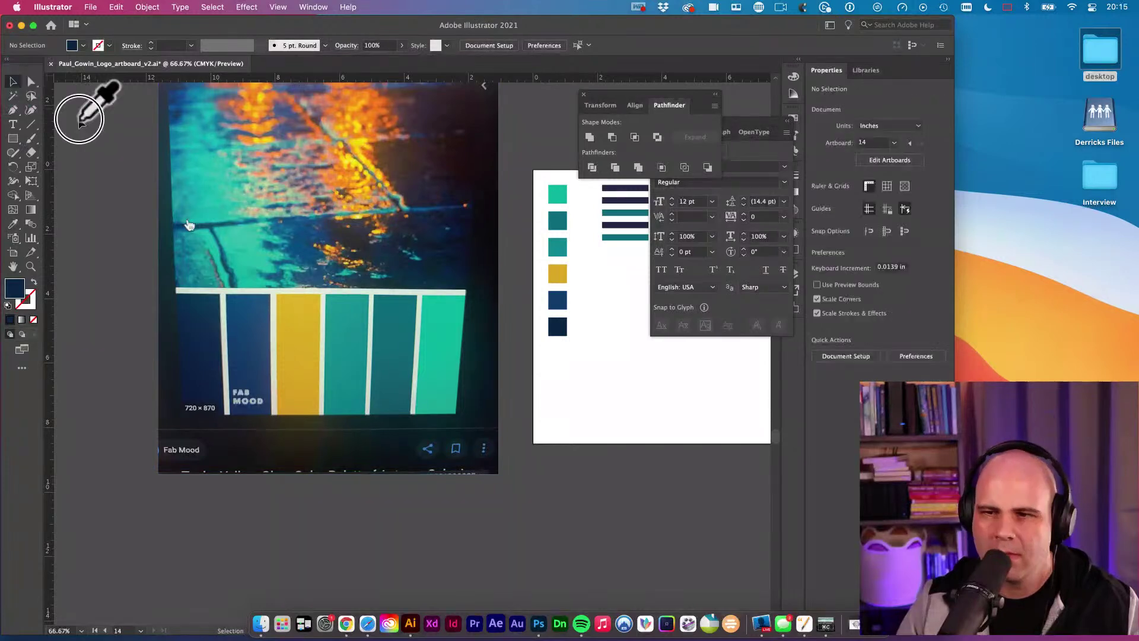
key(space)
drag(76, 114, 219, 226)
key(space)
key(v)
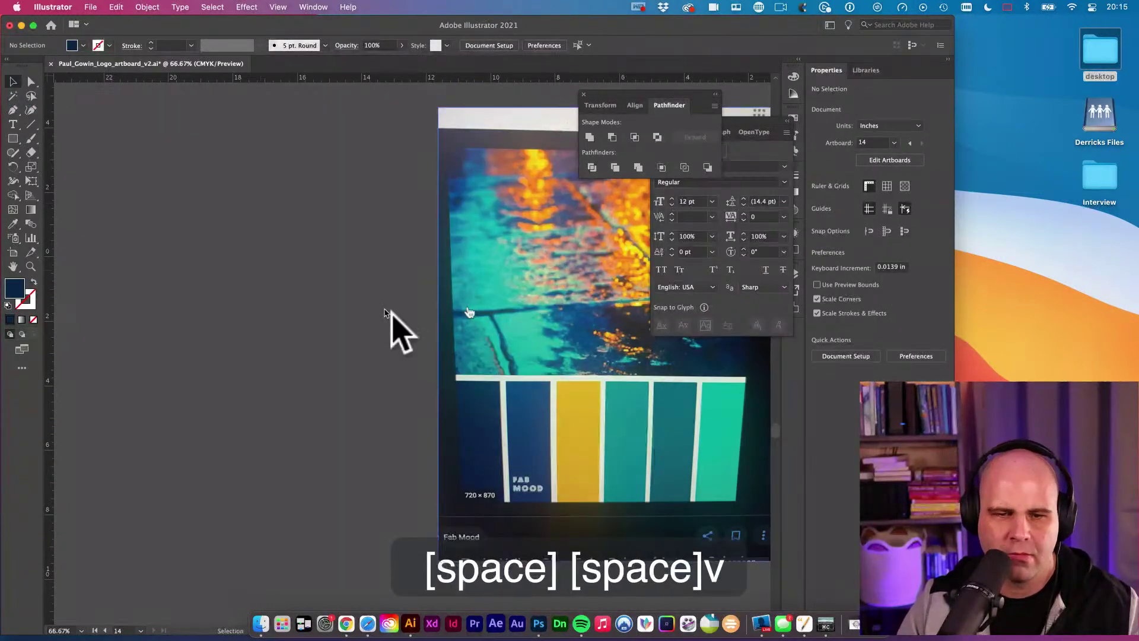
key(alt+super+space)
alt+super+click(570, 374)
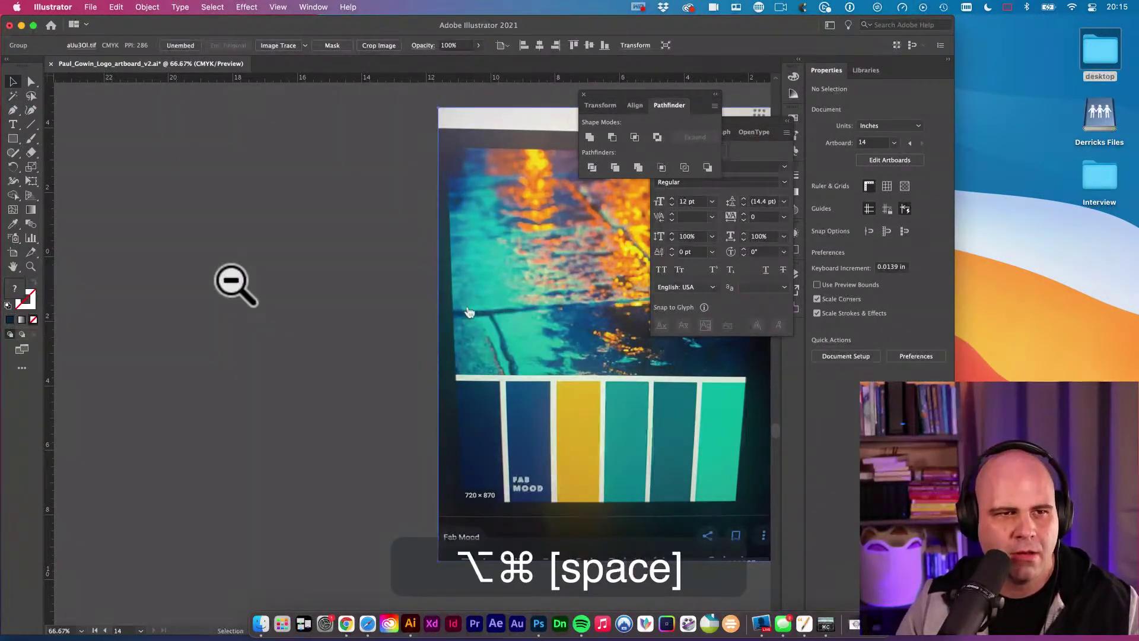
drag(548, 297, 332, 291)
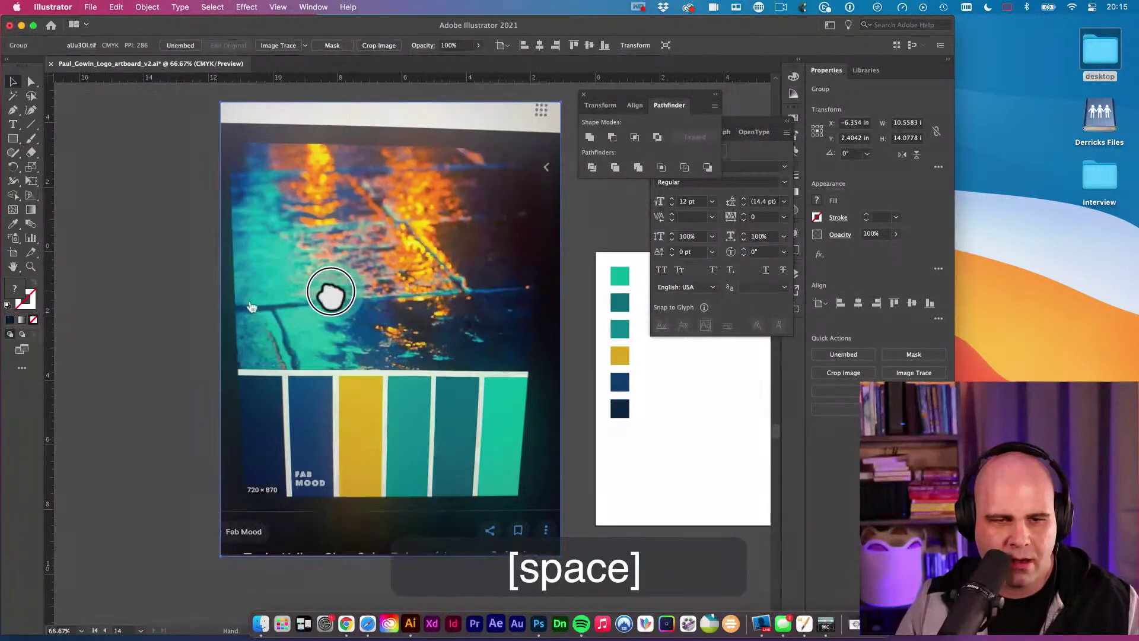
key(space)
drag(424, 308, 261, 301)
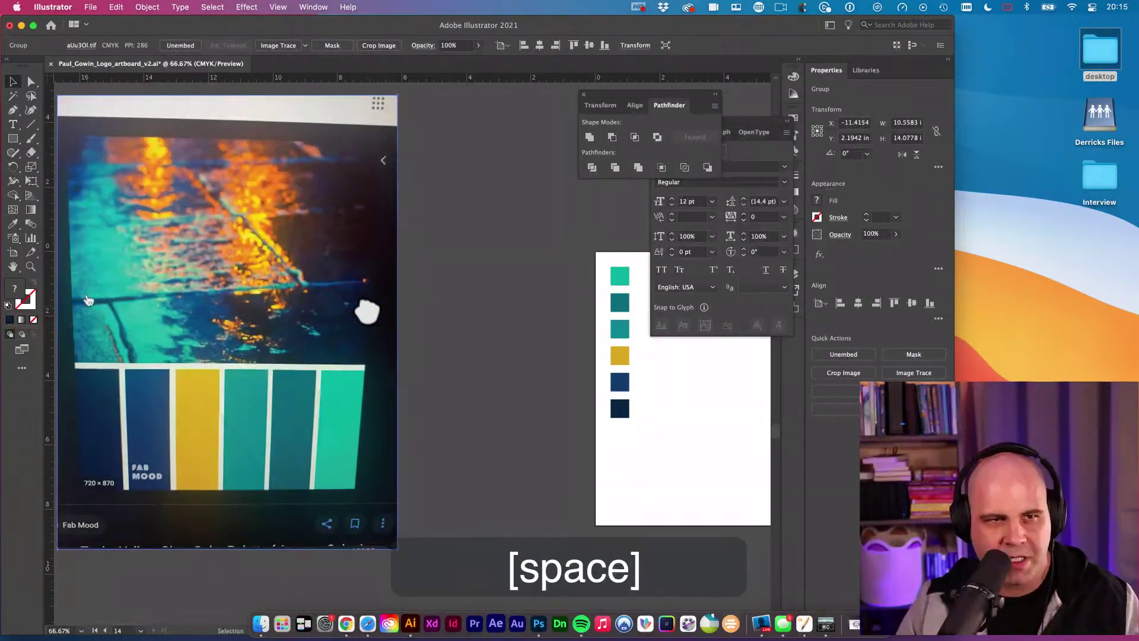
key(super+s)
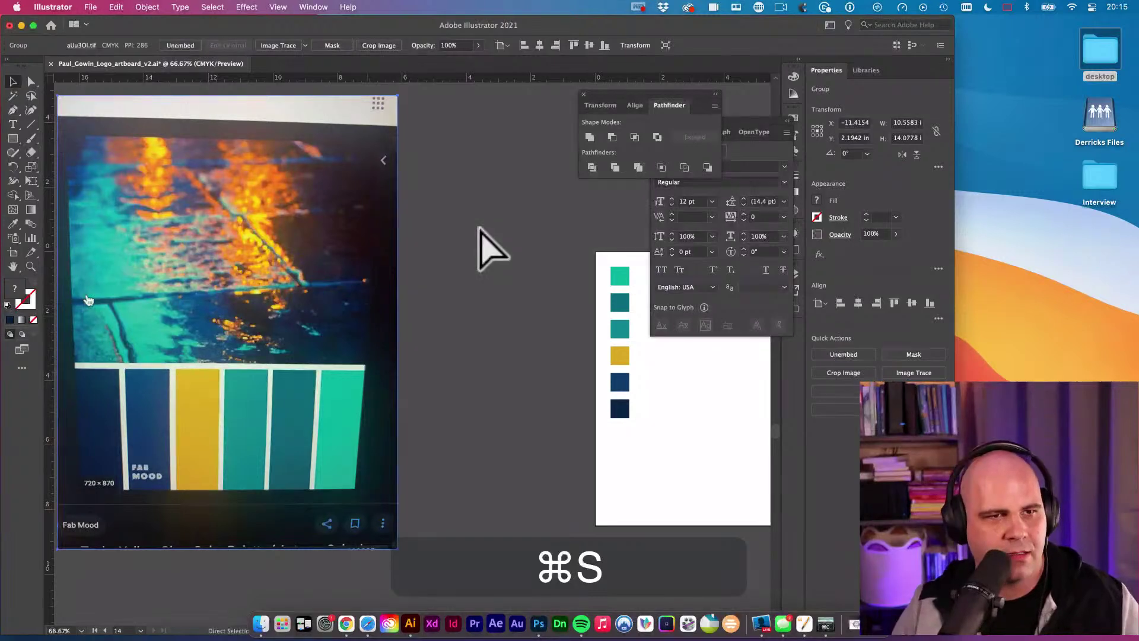